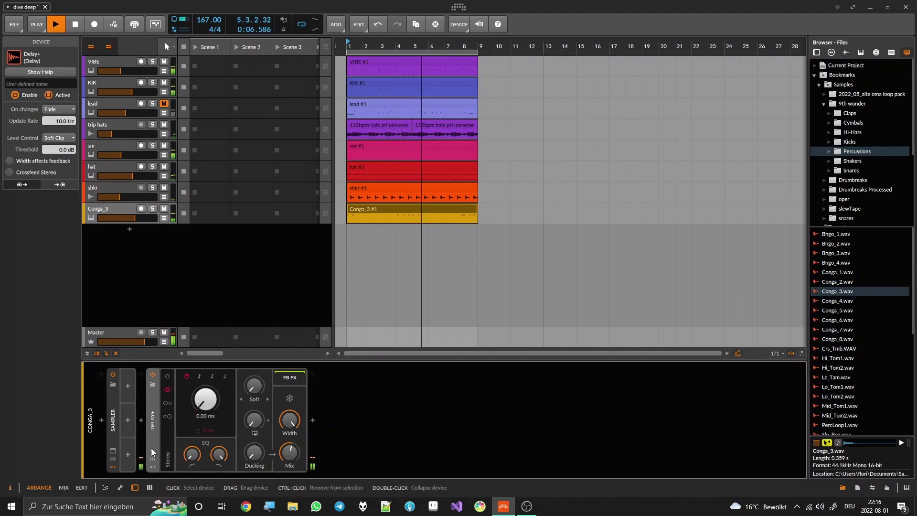
- Add a Random modulator to the Delay+ device on Conga_3 and map it to the delay time with an amount of 0.470
click(151, 463)
click(168, 387)
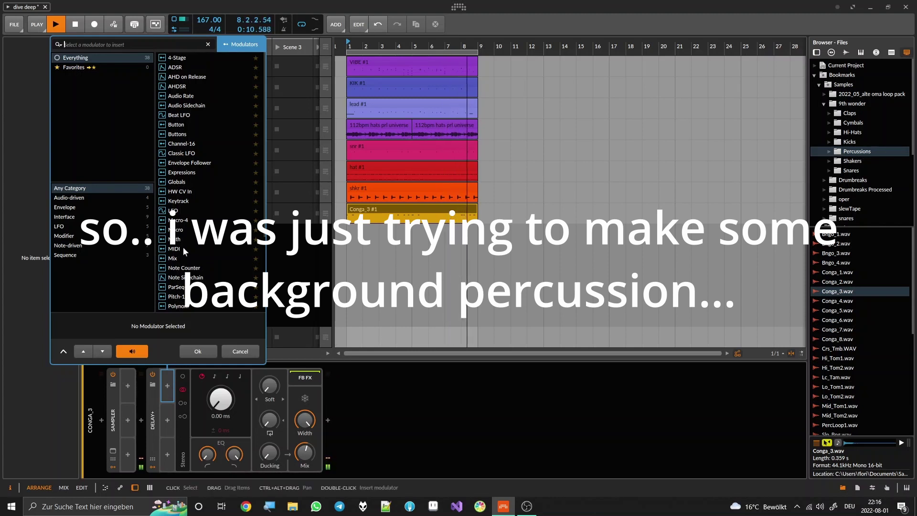
text(ra)
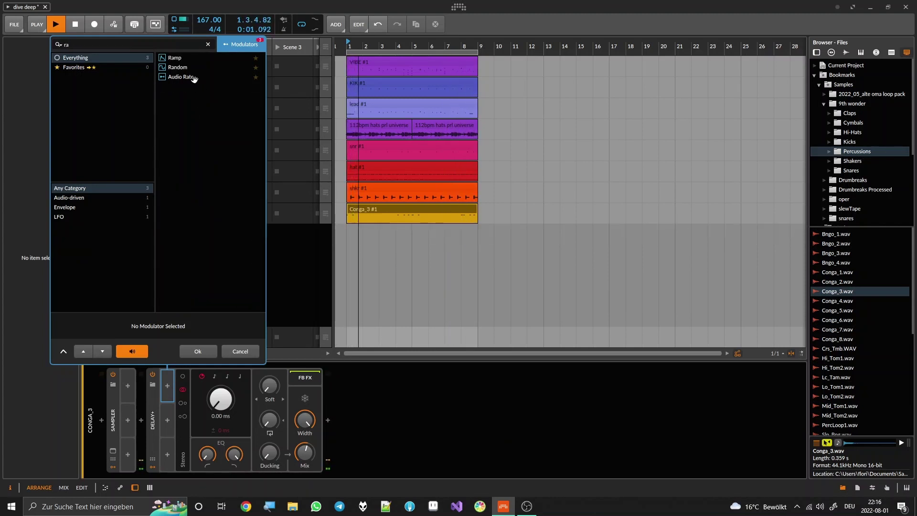
click(178, 68)
click(184, 350)
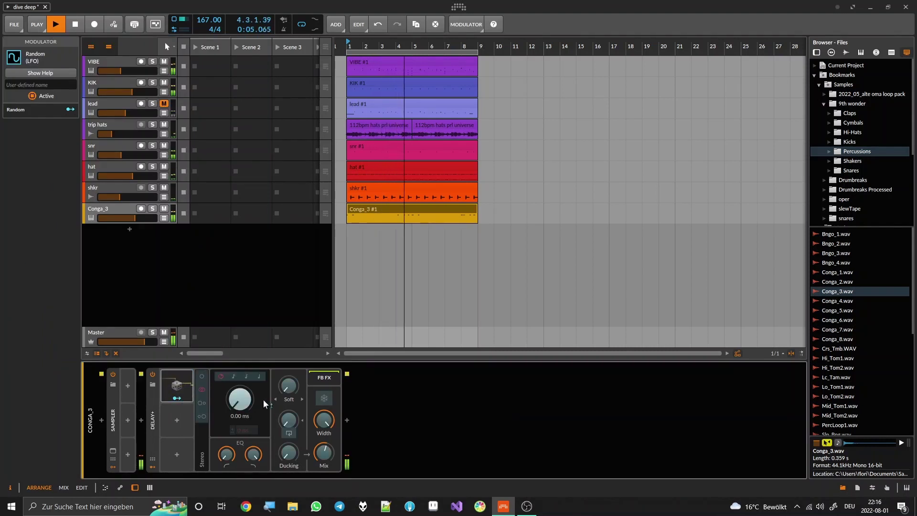
drag(248, 405, 248, 395)
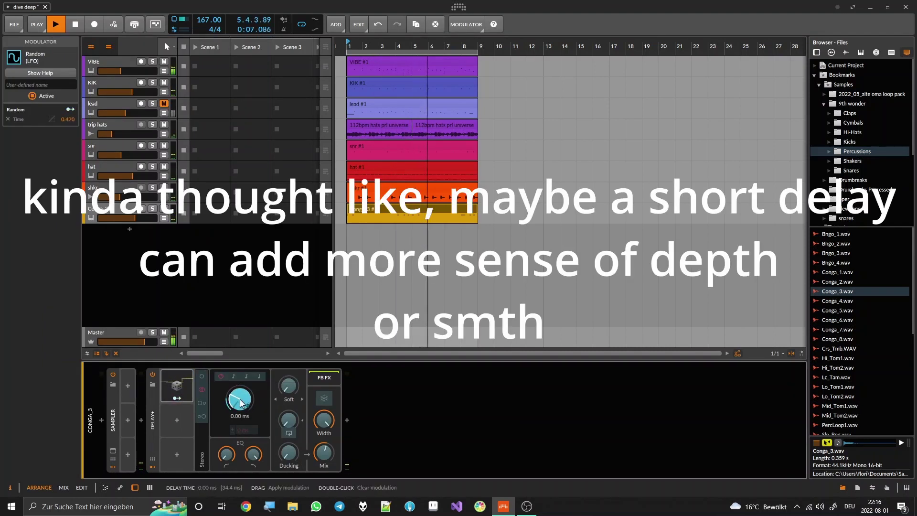
- Raise the Random modulator's smoothing and reduce its delay time modulation amount to 0.308
click(177, 387)
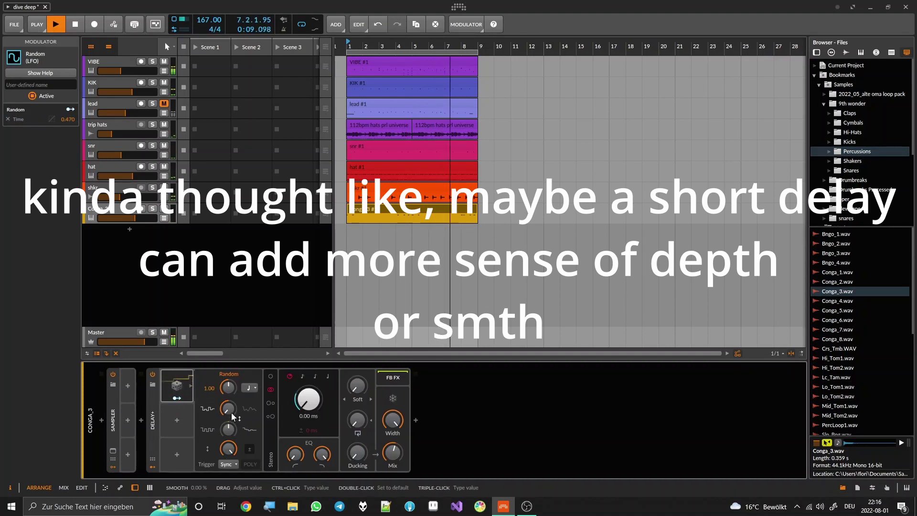
drag(230, 412, 230, 354)
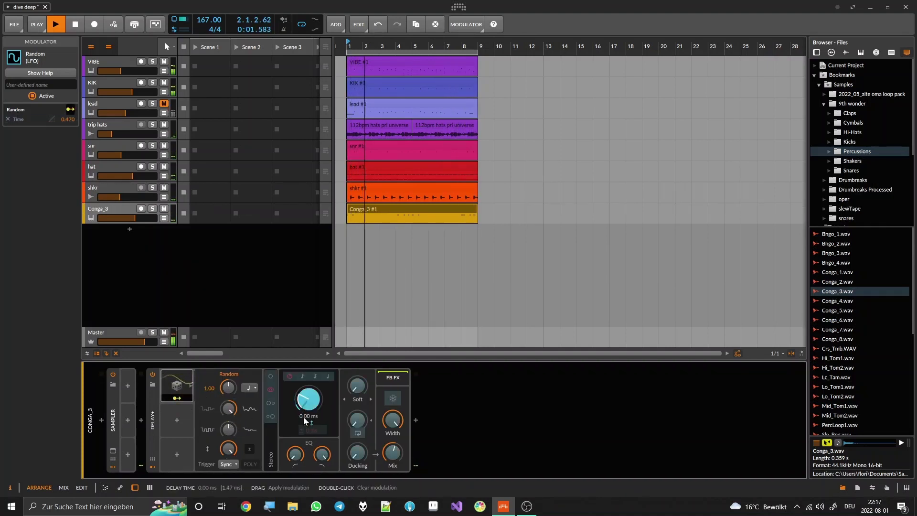
drag(303, 406, 303, 423)
click(180, 398)
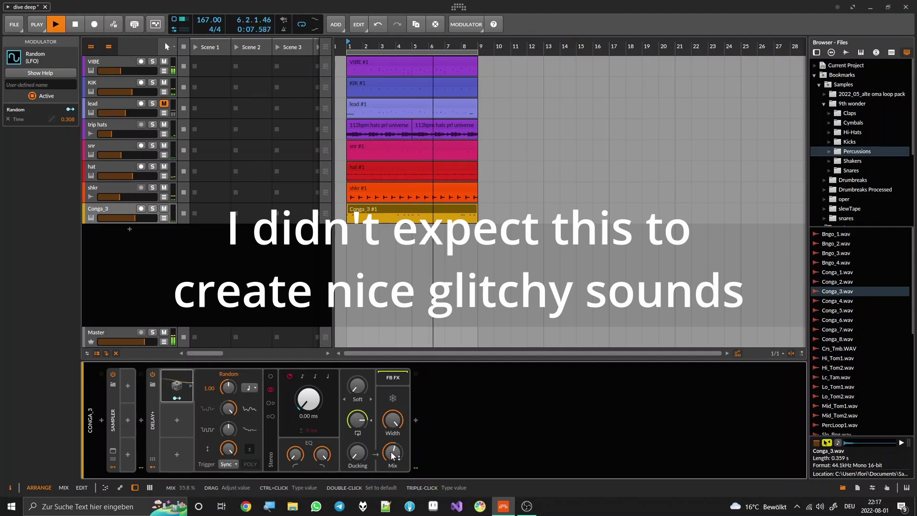
- Solo the Conga_3 track
click(152, 209)
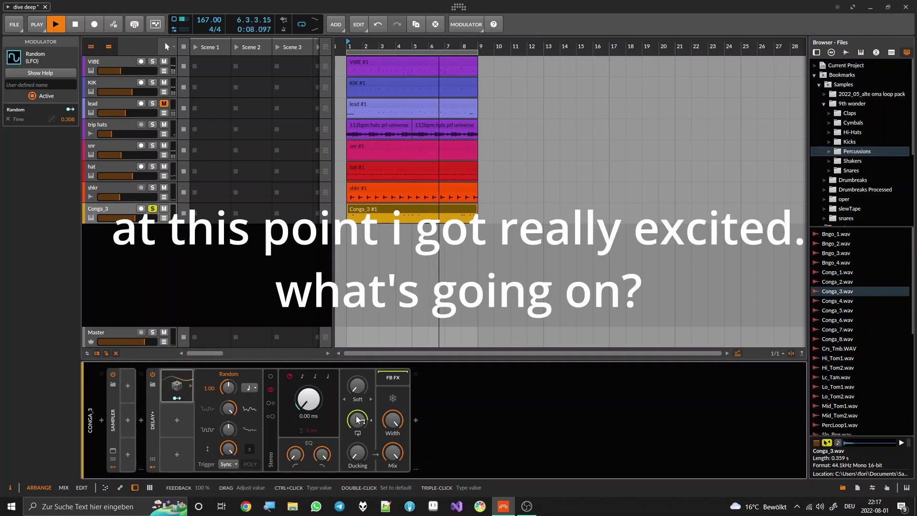
- Try the delay's Wide, No Blur and Soft blur characters, including a 20% blur amount
click(370, 399)
drag(358, 388, 358, 369)
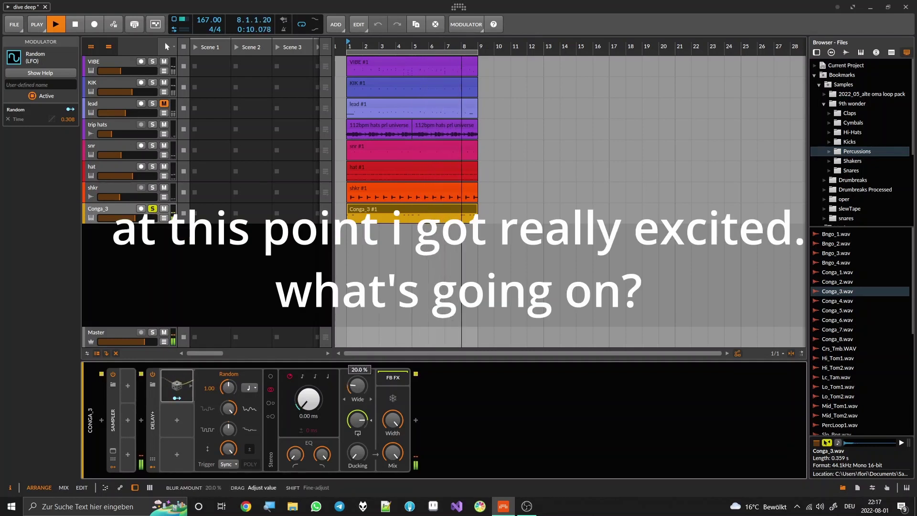
click(345, 399)
click(345, 399)
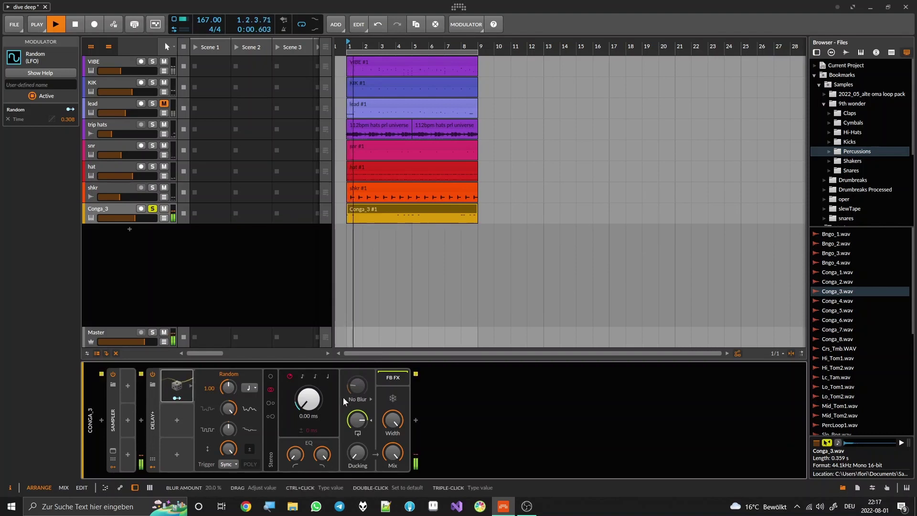
click(355, 400)
click(354, 420)
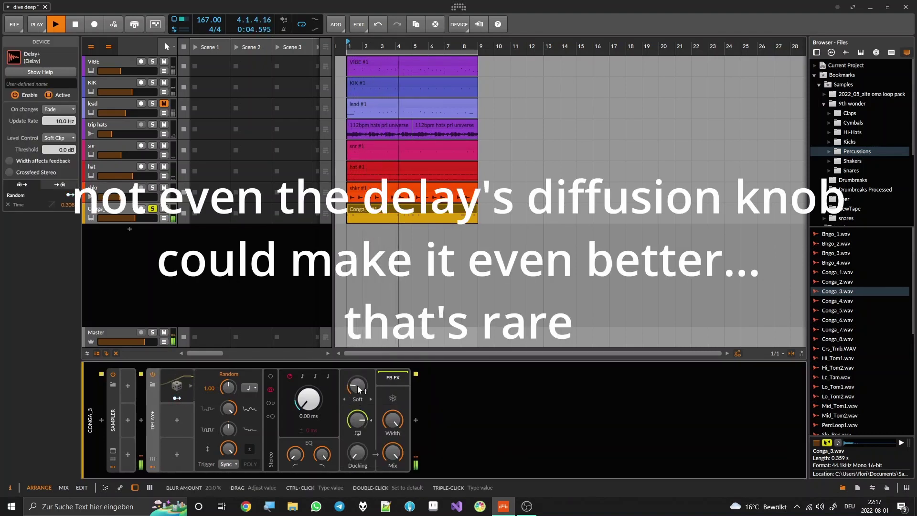
drag(358, 388, 358, 399)
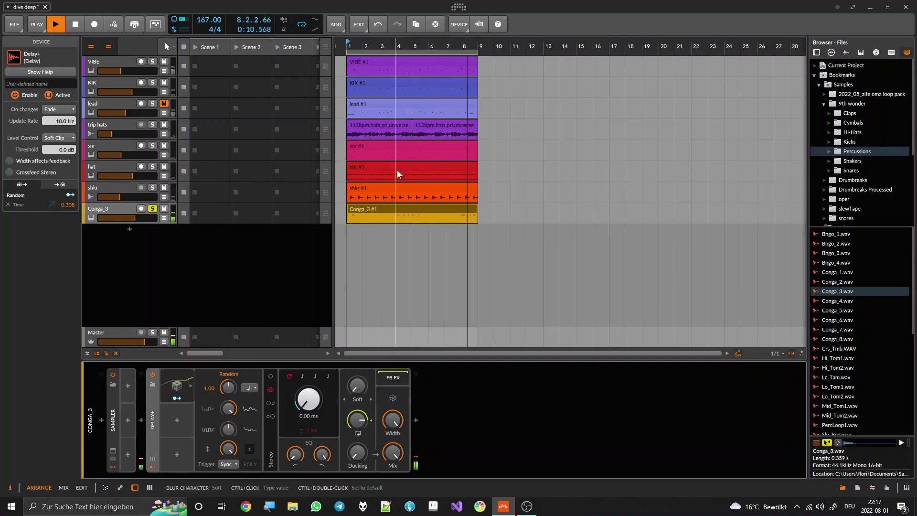
- Restrict the arranger loop to one bar at bar 8 and restart playback from there
drag(348, 53, 461, 58)
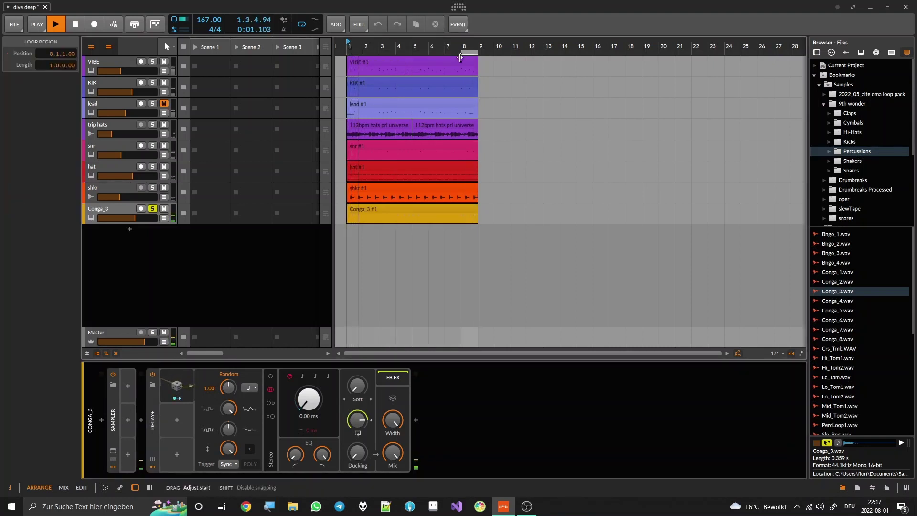
click(461, 43)
key(space)
key(space)
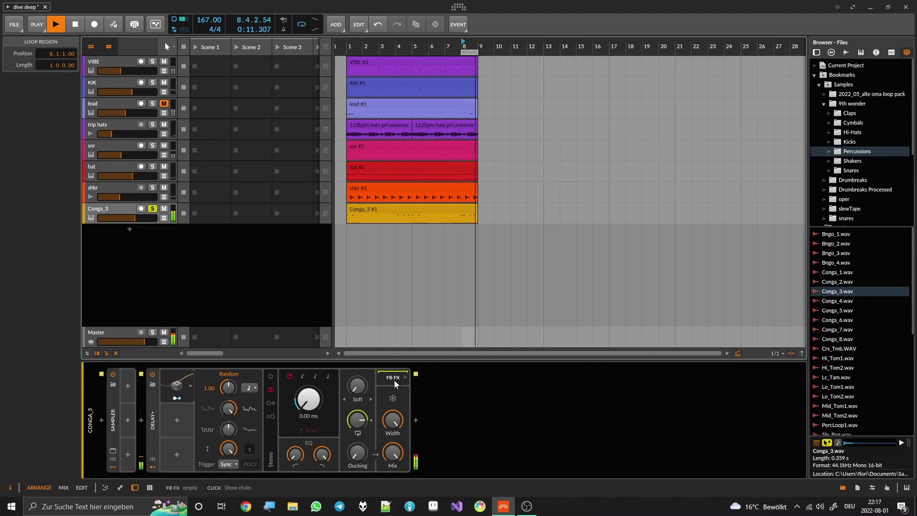
- Set the delay's Random modulator rate to 0.11 and insert Rift Feedback Lite after Delay+
mouse_move(229, 387)
mouse_down()
mouse_move(228, 377)
mouse_move(228, 405)
mouse_up()
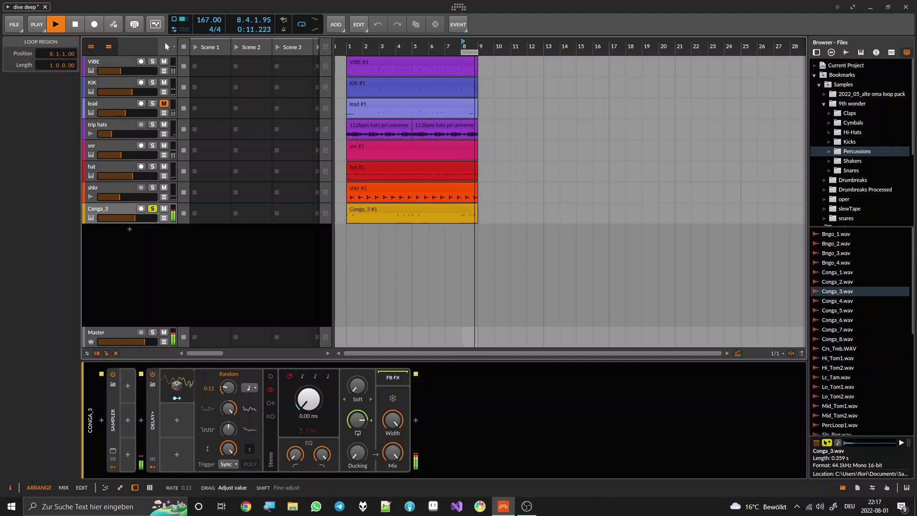
click(415, 421)
text(fee)
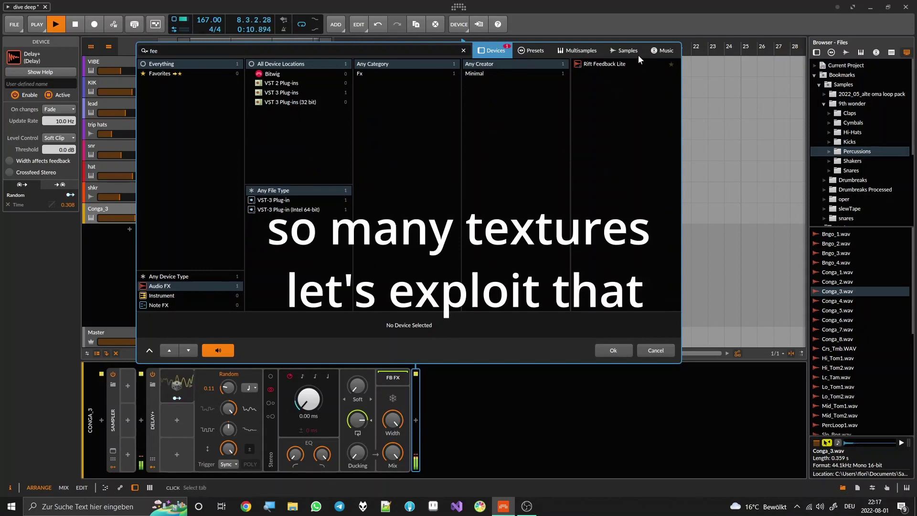
key(Return)
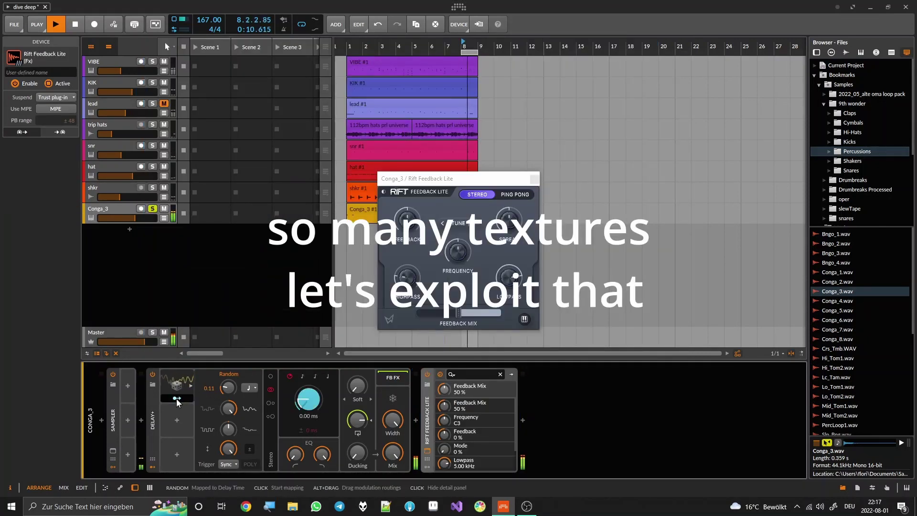
- Set Rift Feedback Lite to Comb mode with 100% feedback mix, 99% feedback and a frequency of 30.3 Hz
drag(458, 313, 577, 310)
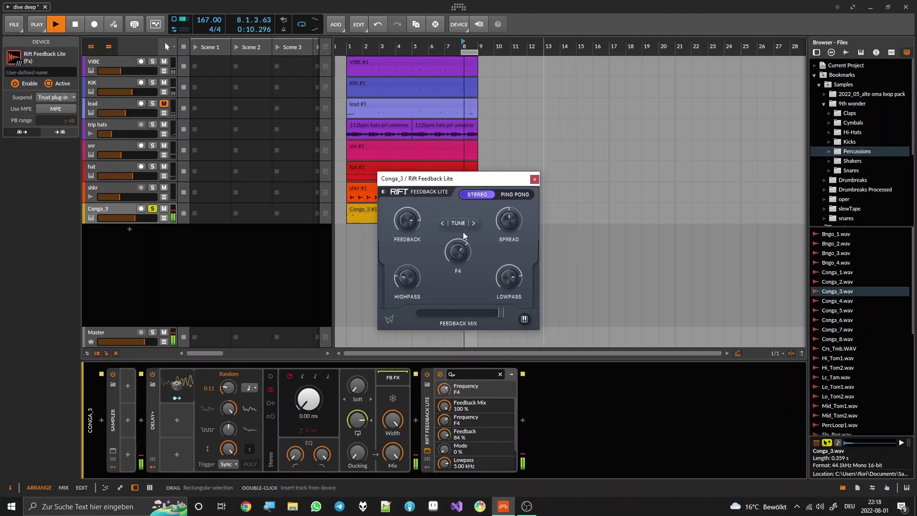
click(475, 223)
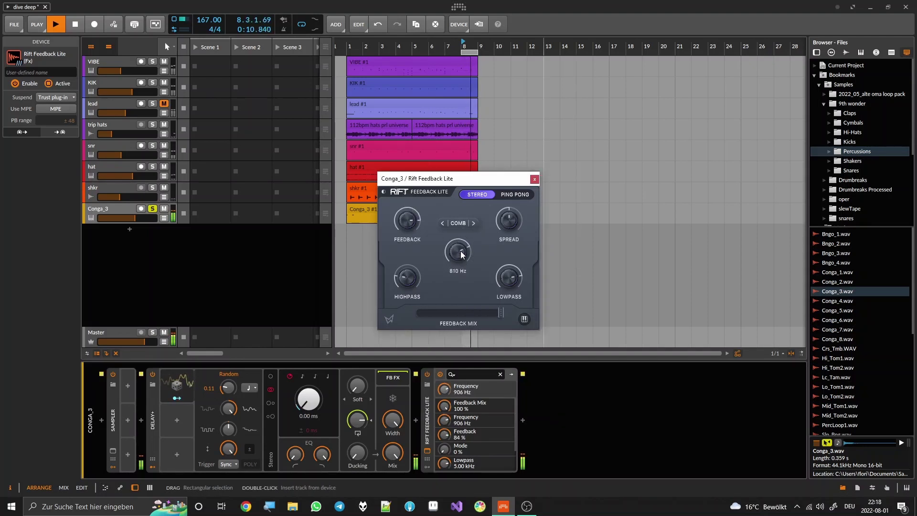
drag(462, 262, 462, 251)
drag(413, 229, 414, 221)
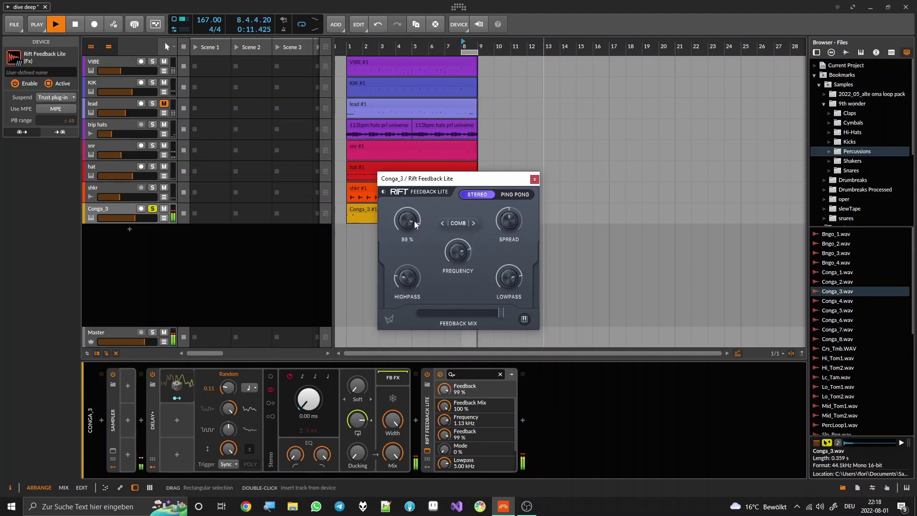
drag(459, 256, 459, 246)
mouse_move(465, 277)
mouse_down()
mouse_move(475, 283)
mouse_move(455, 274)
mouse_move(457, 288)
mouse_up()
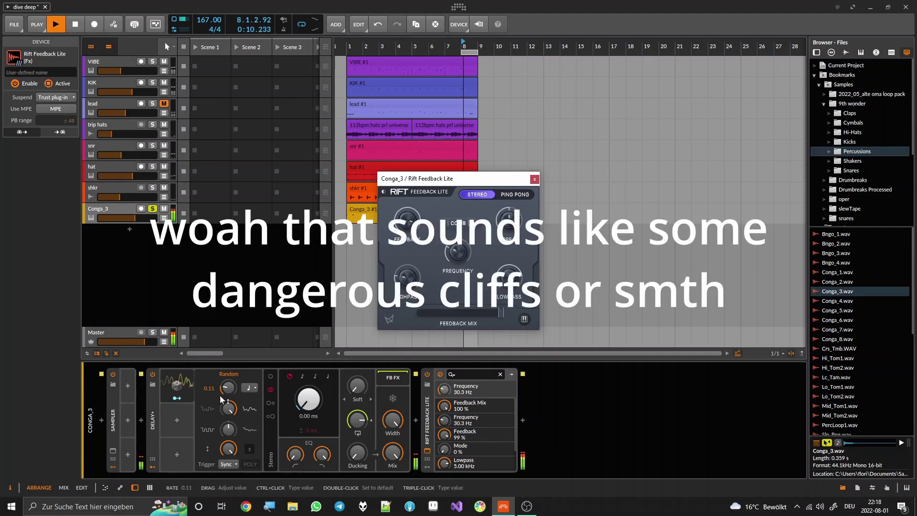
- Try to map the delay's Random modulator to Rift Feedback Lite's frequency, and set that frequency to 49.2 Hz
click(176, 398)
drag(444, 392, 445, 378)
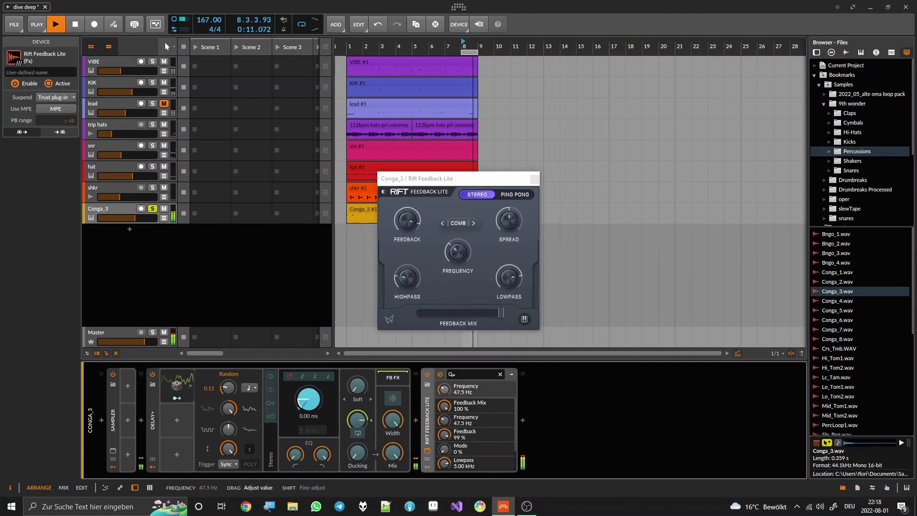
click(173, 399)
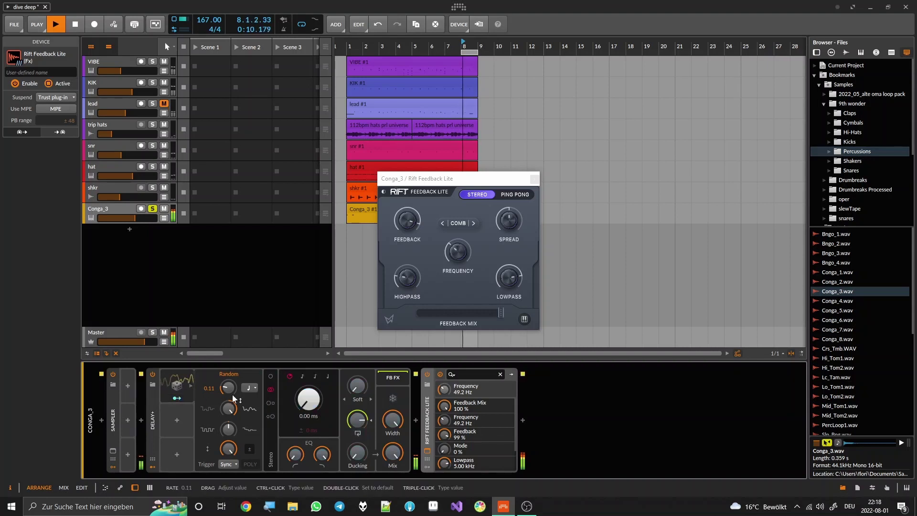
click(416, 421)
text(ch)
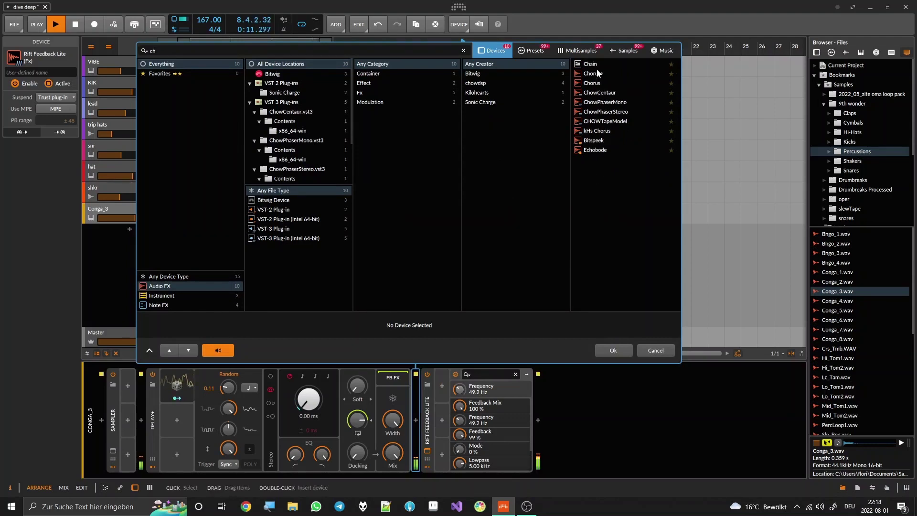
click(652, 351)
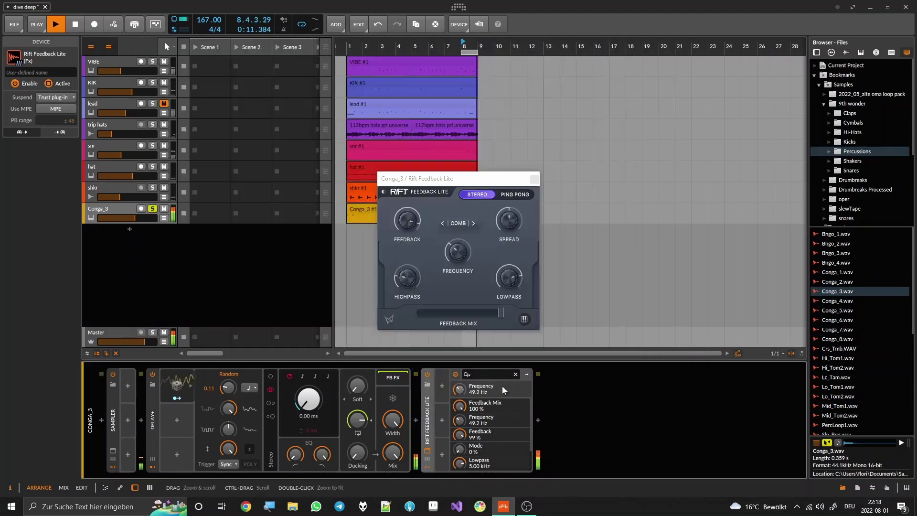
click(418, 416)
click(653, 352)
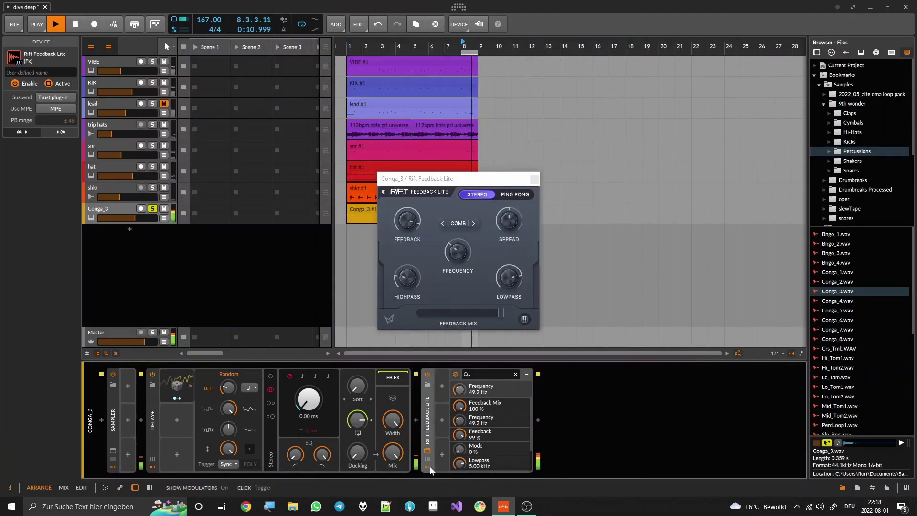
- Collapse the Delay+ device and add a Random modulator to Rift Feedback Lite
click(151, 405)
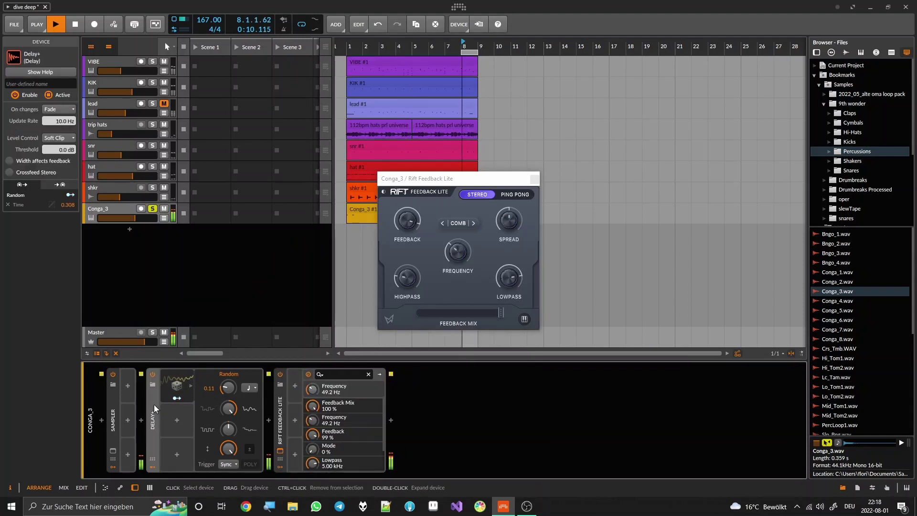
click(150, 466)
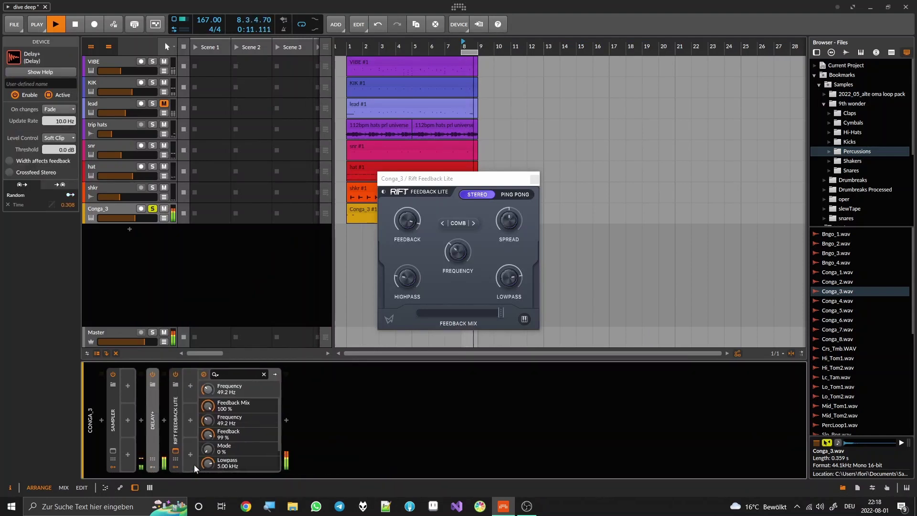
click(190, 385)
text(ra)
double_click(193, 70)
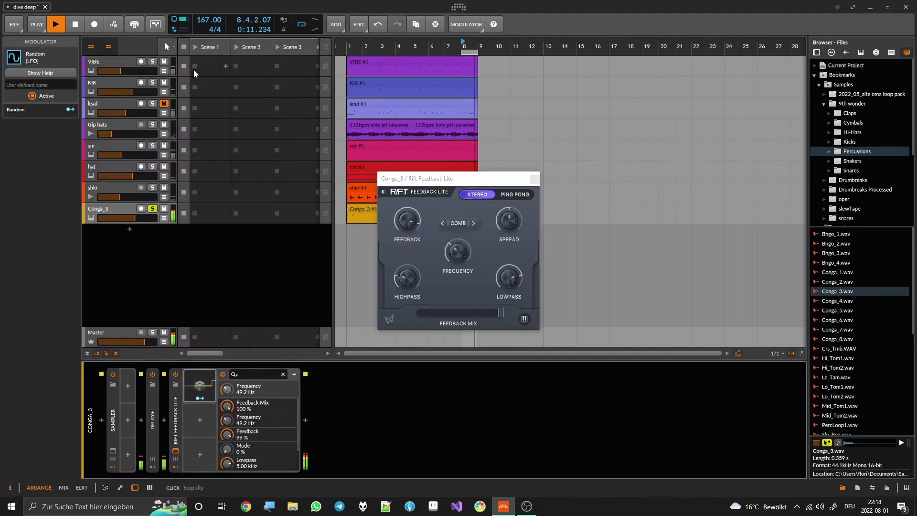
- Map the new Random modulator to Rift Feedback Lite's frequency with an amount of 0.550
click(202, 398)
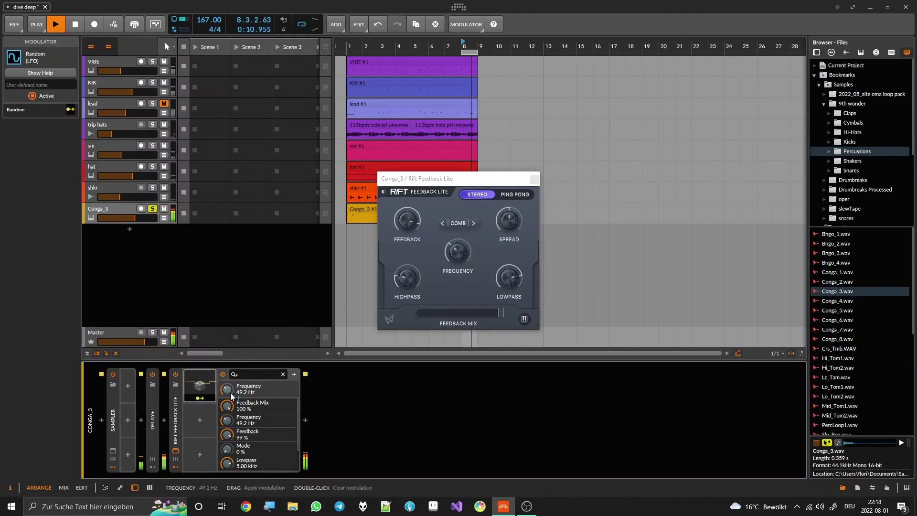
drag(229, 391, 229, 344)
click(201, 397)
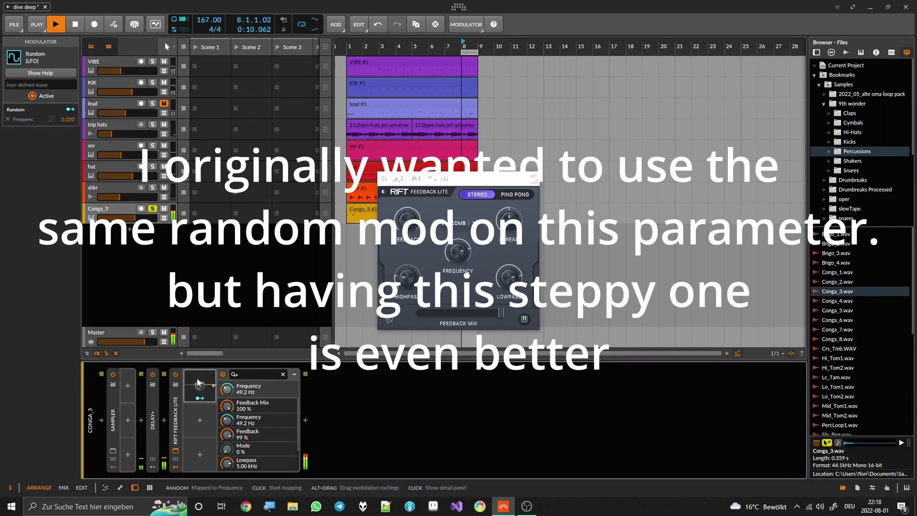
- Try out smoothing on Rift Feedback Lite's Random modulator and return it to 0%
click(199, 385)
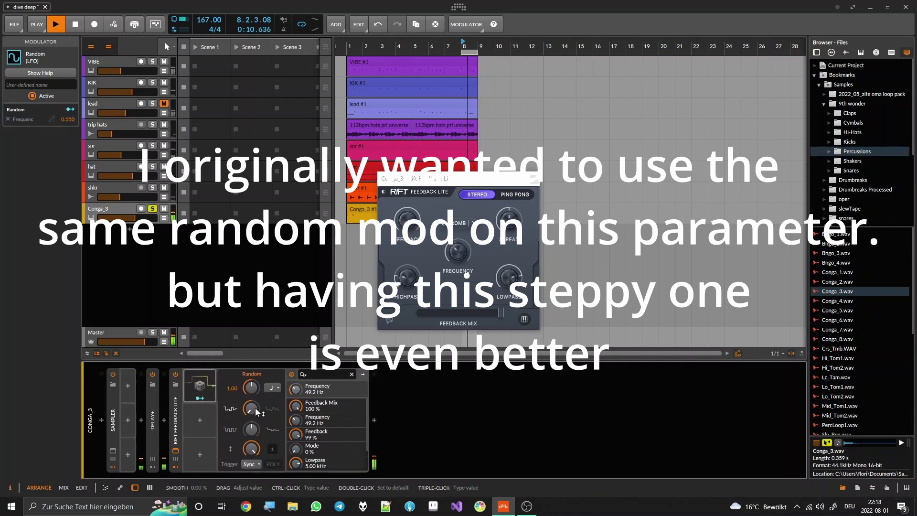
mouse_move(255, 411)
mouse_down()
mouse_move(254, 388)
mouse_move(255, 409)
mouse_up()
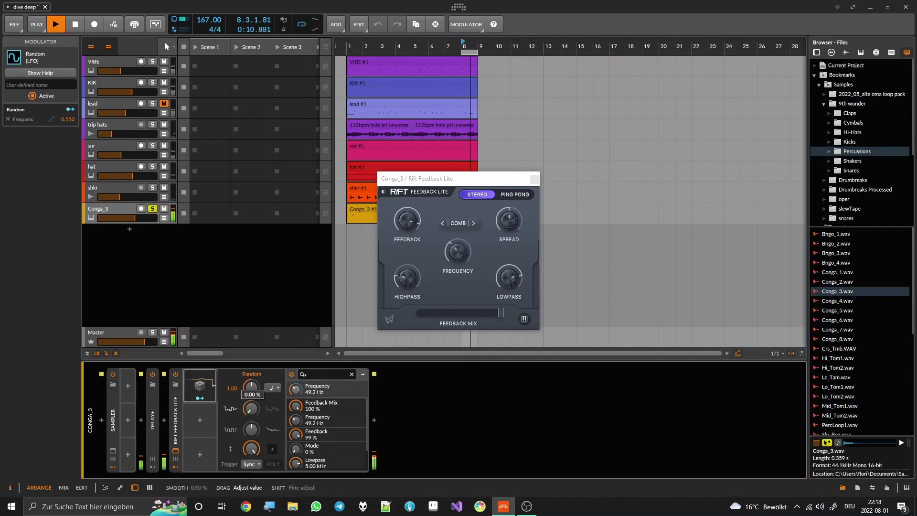
drag(254, 410, 254, 412)
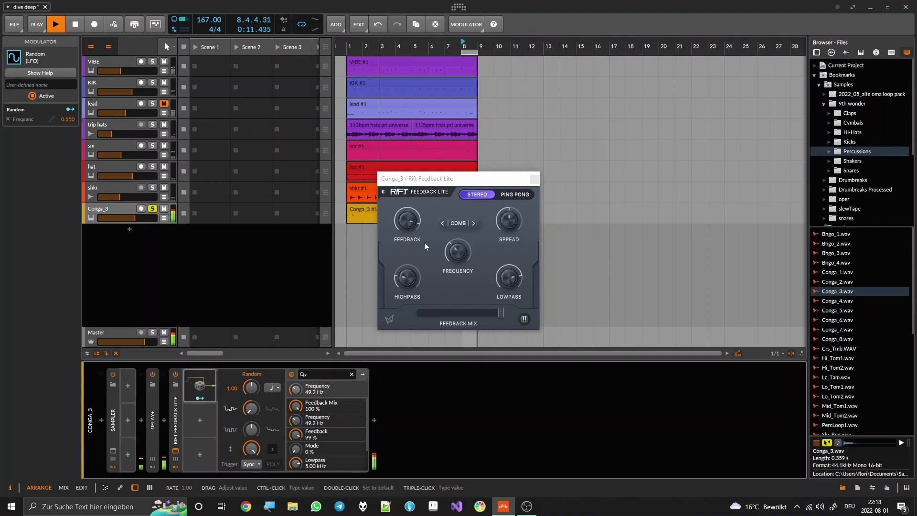
- Lower Rift Feedback Lite's feedback to 85%
drag(409, 221, 407, 222)
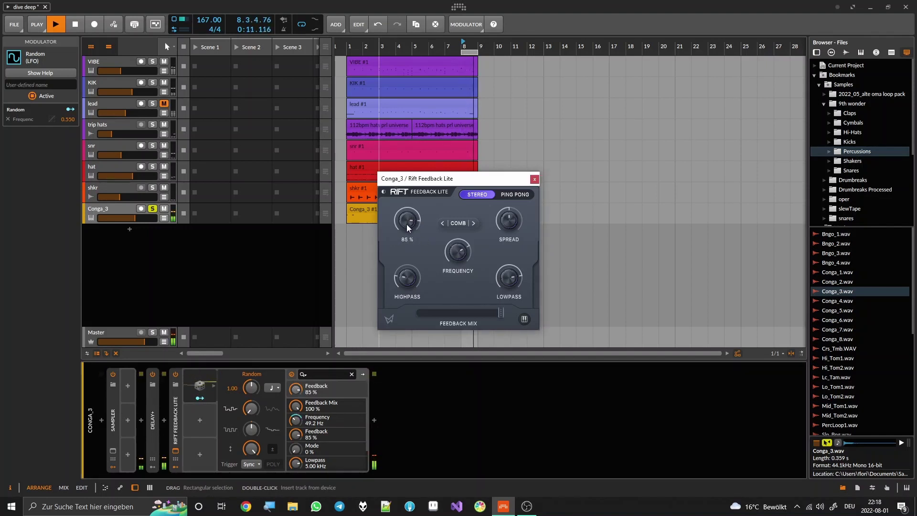
- Lower Rift Feedback Lite's feedback further to 81%
drag(407, 224, 406, 226)
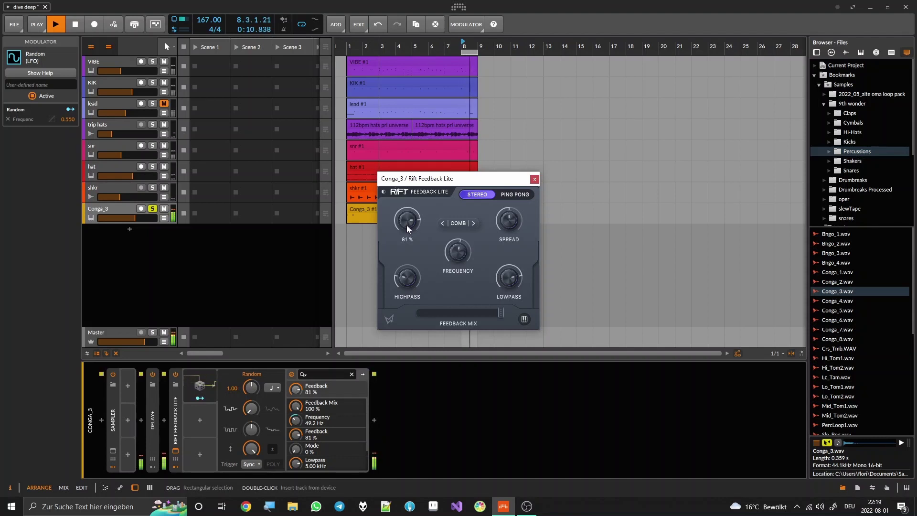
- Insert a Pitch Shifter after Rift Feedback Lite and set its grain to about 48 Hz and its mix to 27.5%
click(374, 420)
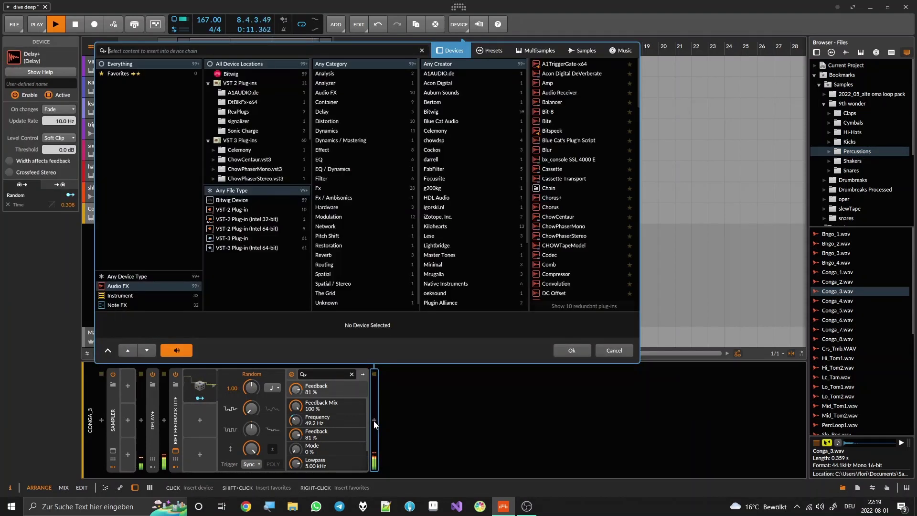
text(pit)
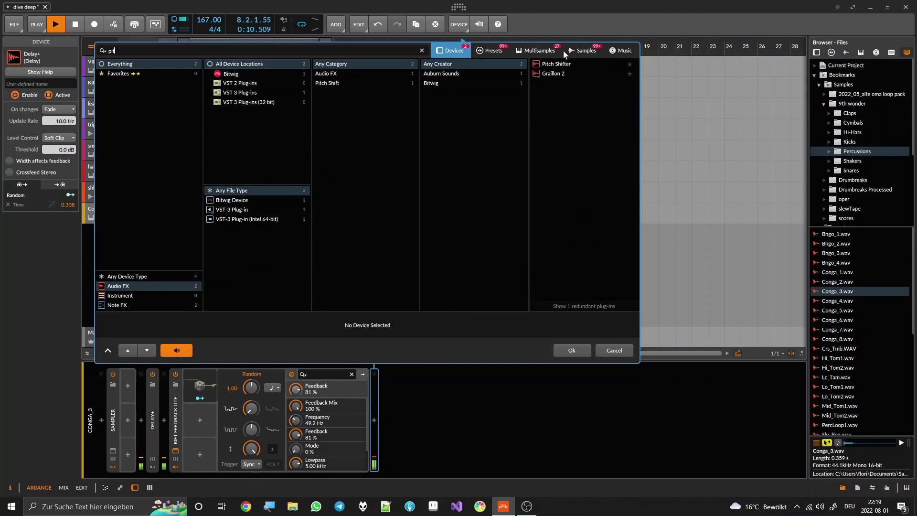
double_click(557, 64)
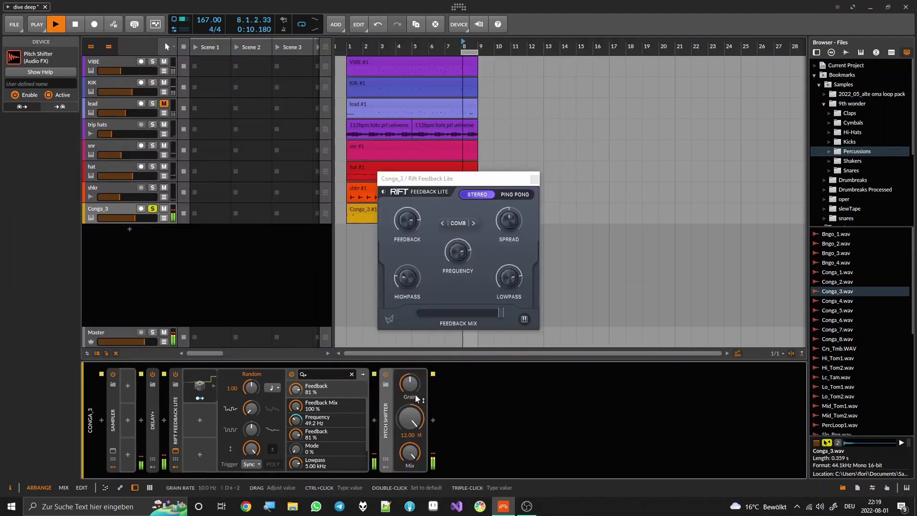
drag(414, 394, 415, 401)
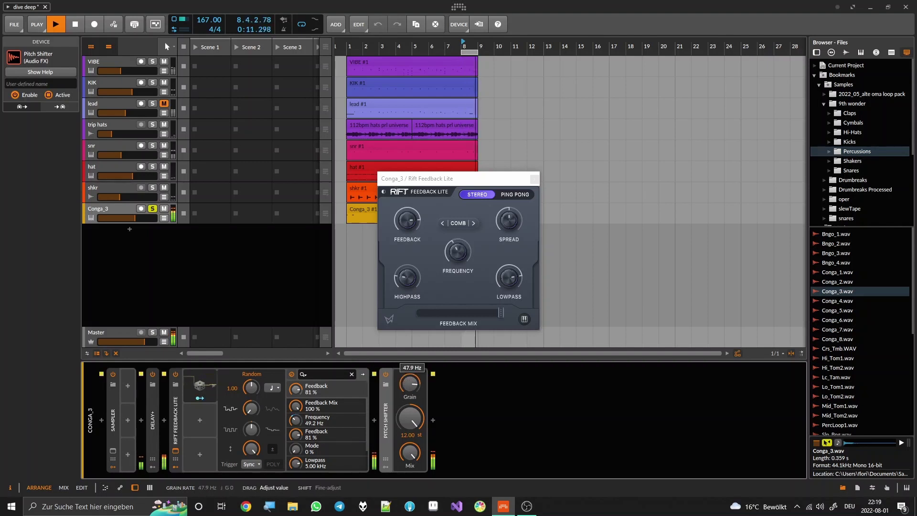
drag(411, 453, 410, 487)
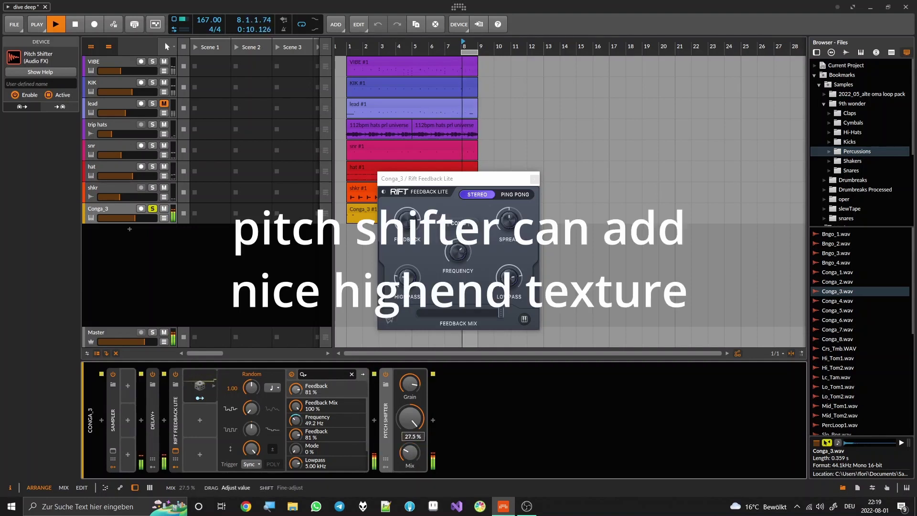
- Place a duplicate of Rift Feedback Lite after the Pitch Shifter and collapse the original Rift Feedback Lite and the Pitch Shifter
click(177, 423)
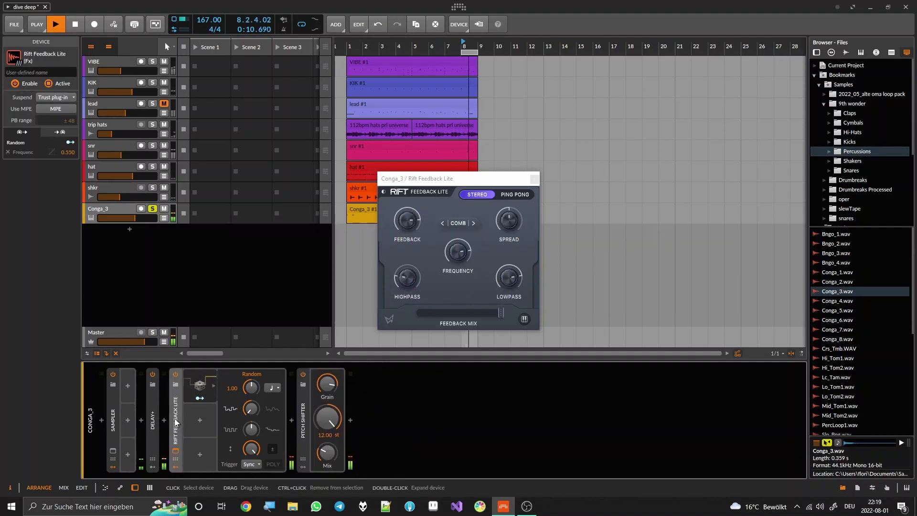
click(175, 466)
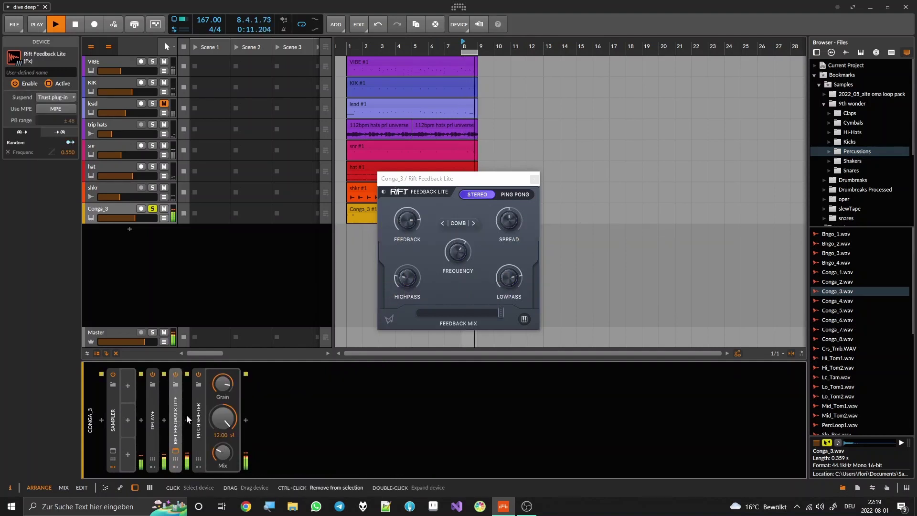
key(ctrl+d)
drag(193, 413, 296, 405)
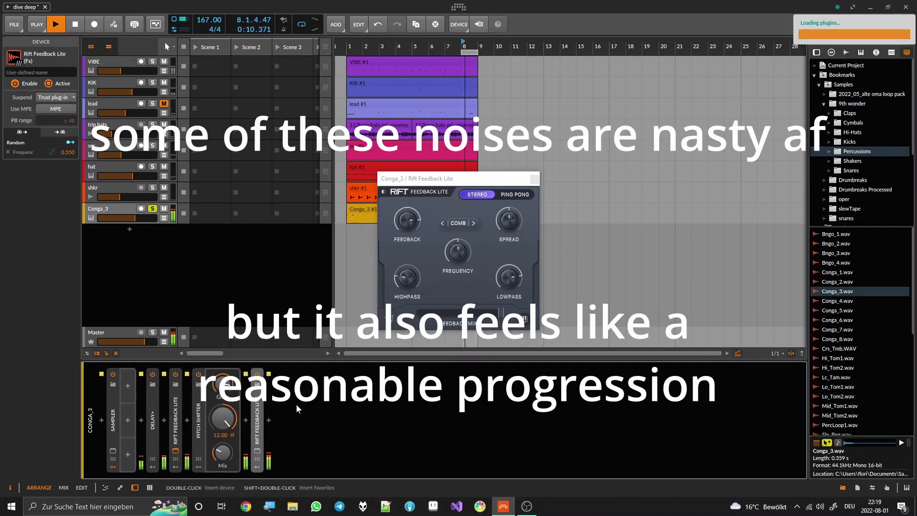
double_click(199, 421)
- Expand the duplicated Rift Feedback Lite's modulators and remote controls and set its Random modulator's rate to 2.00
click(220, 430)
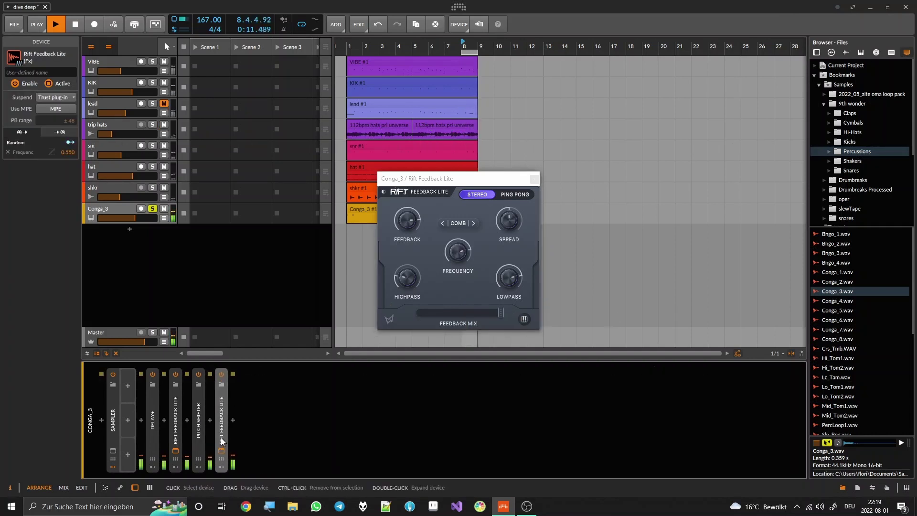
click(221, 458)
click(221, 467)
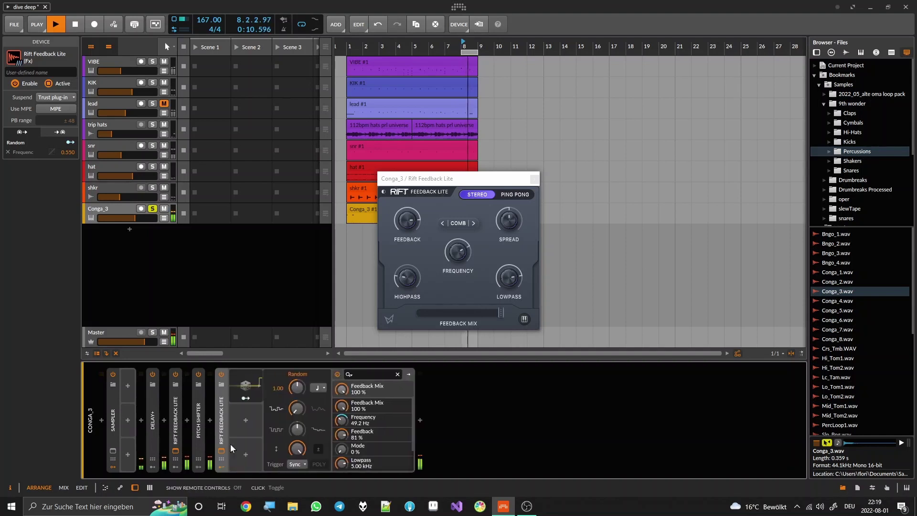
click(245, 391)
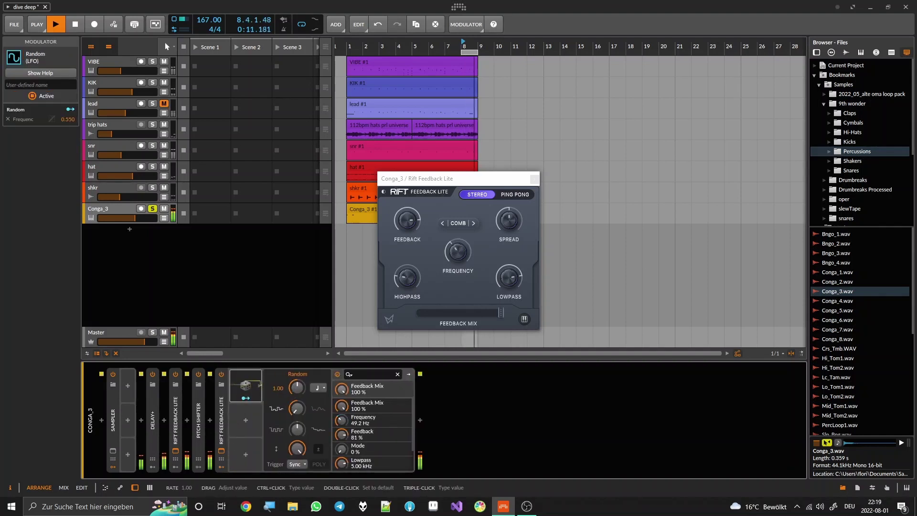
drag(296, 388, 297, 411)
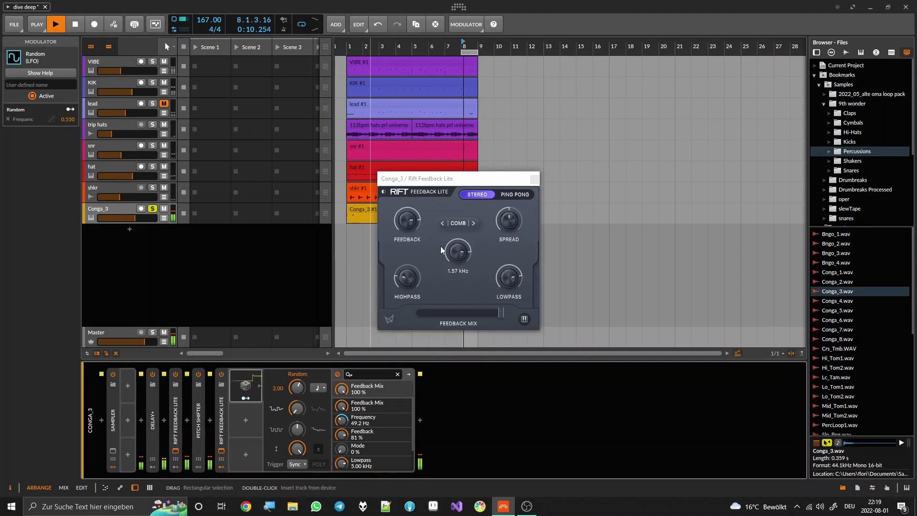
- Set the second Rift Feedback Lite's feedback to -80% and spread to 3% in its plug-in window, and close the window
click(534, 180)
click(221, 451)
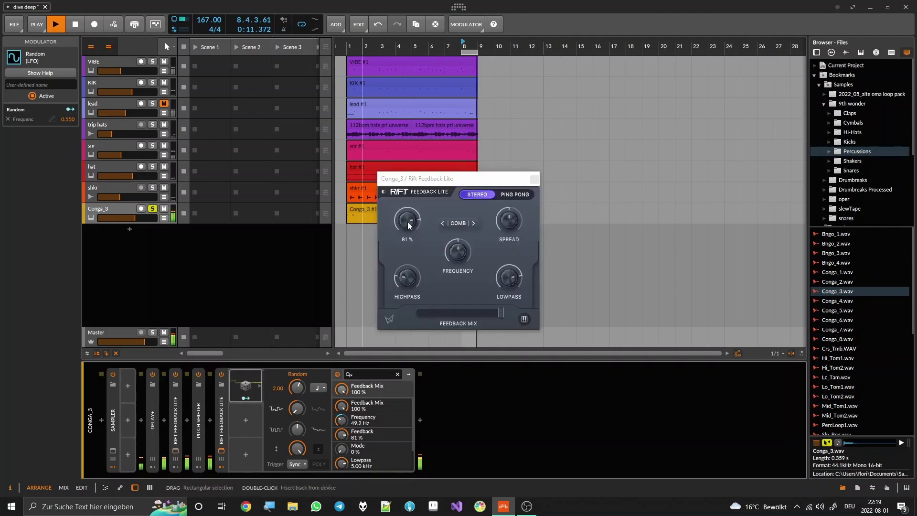
drag(408, 221, 406, 279)
drag(505, 225, 507, 219)
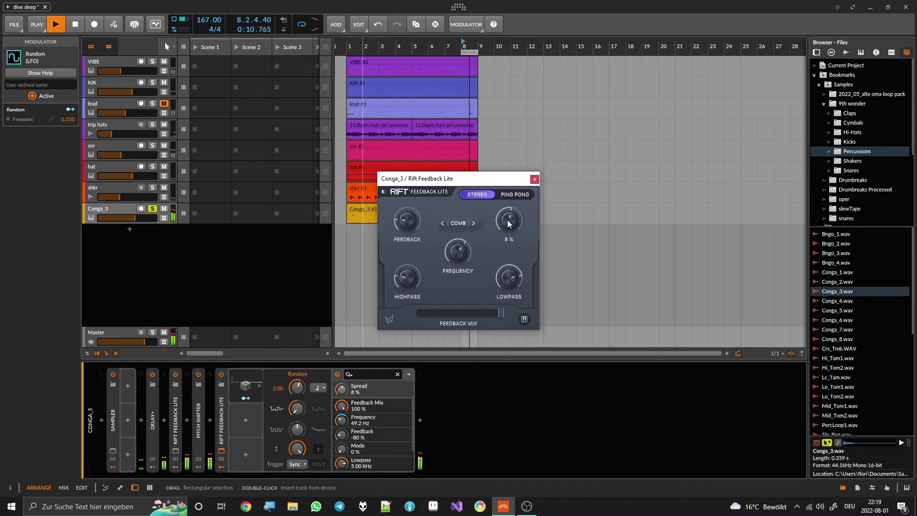
drag(507, 223, 508, 220)
click(535, 179)
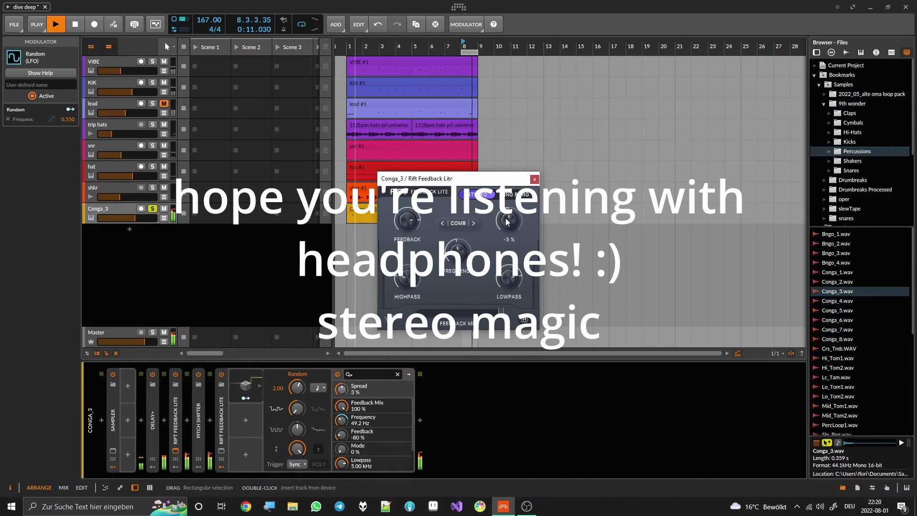
click(534, 180)
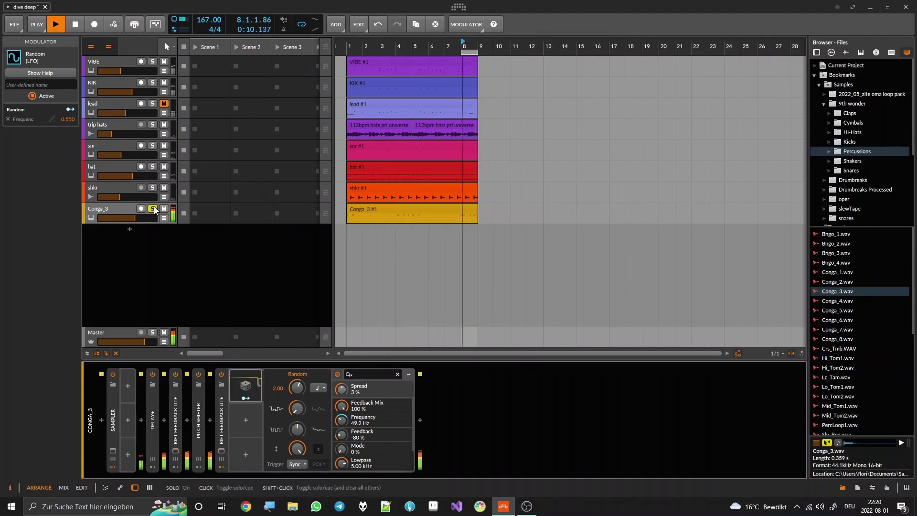
- Insert a Compressor at the end of the Conga_3 device chain
click(420, 421)
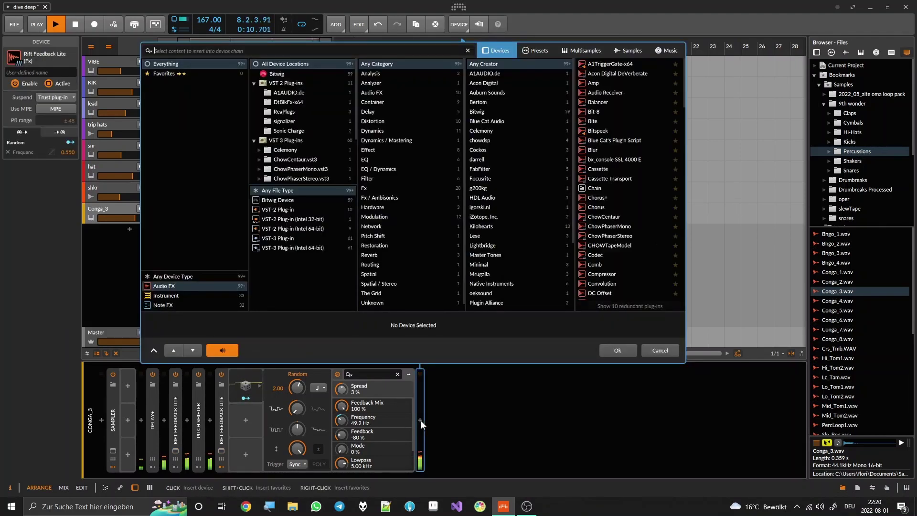
text(comp)
double_click(594, 64)
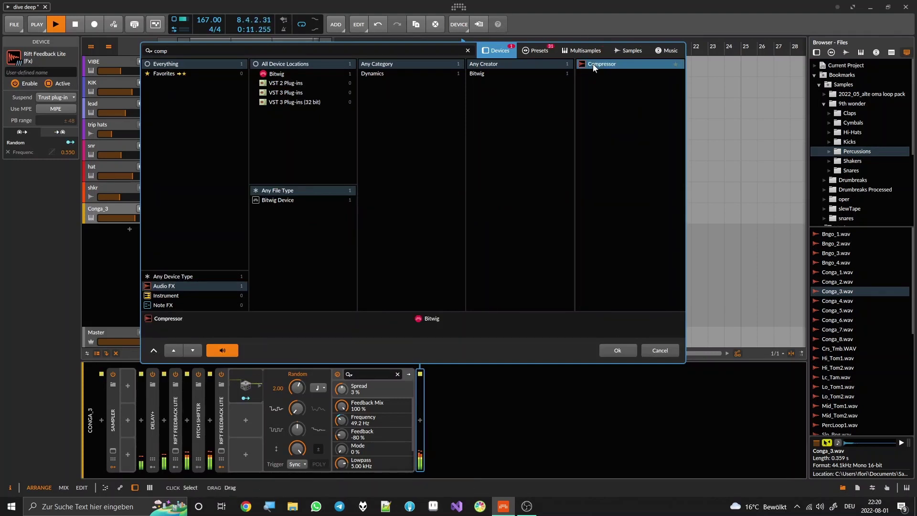
- Raise the Compressor's ratio, set its threshold to about -23 dB, and adjust its attack, release and output
drag(500, 456, 500, 410)
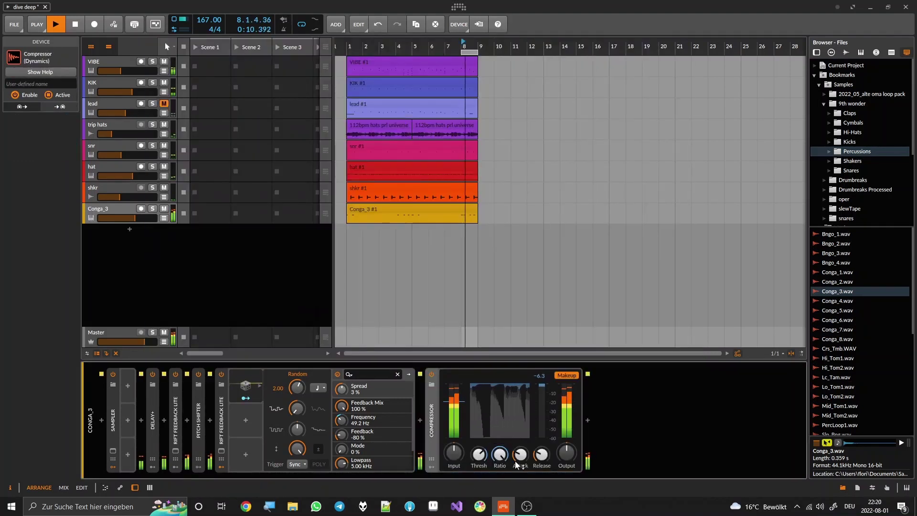
drag(520, 456, 479, 459)
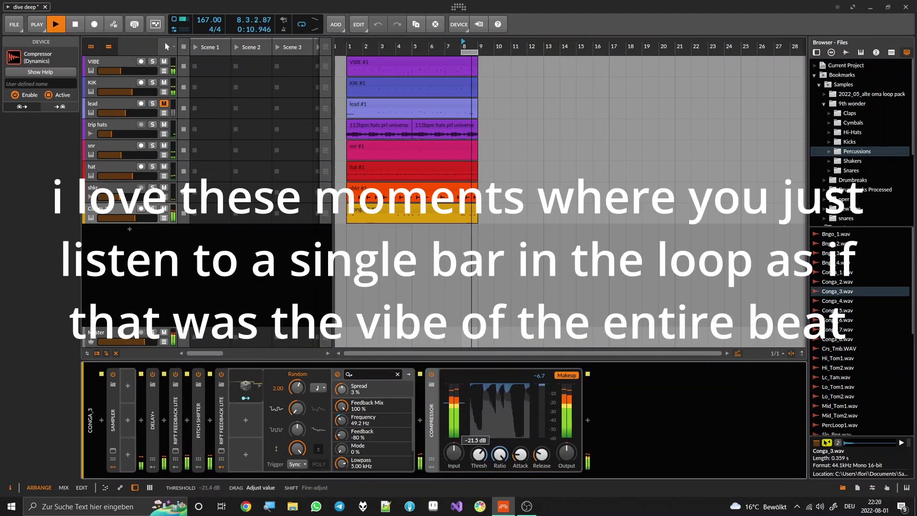
drag(542, 455, 566, 467)
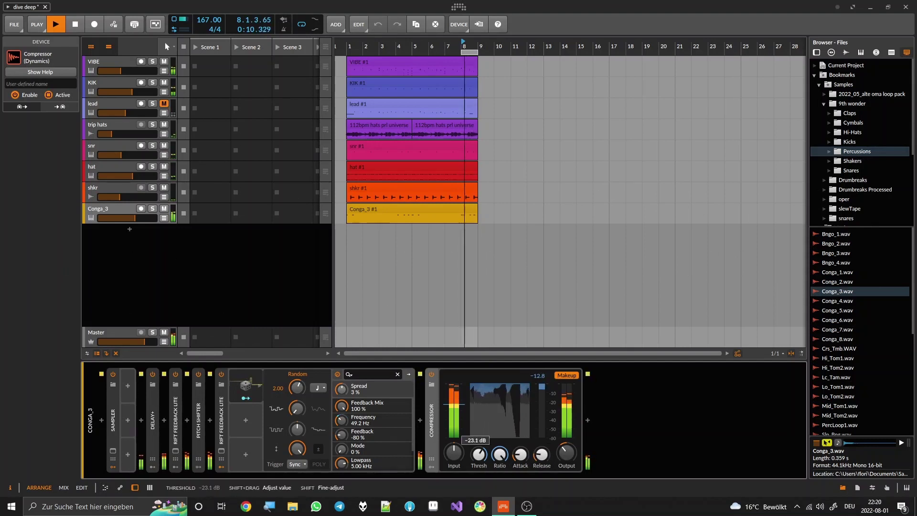
drag(478, 461, 482, 455)
- Duplicate the Conga_3 track and select the clip on the copy
click(117, 205)
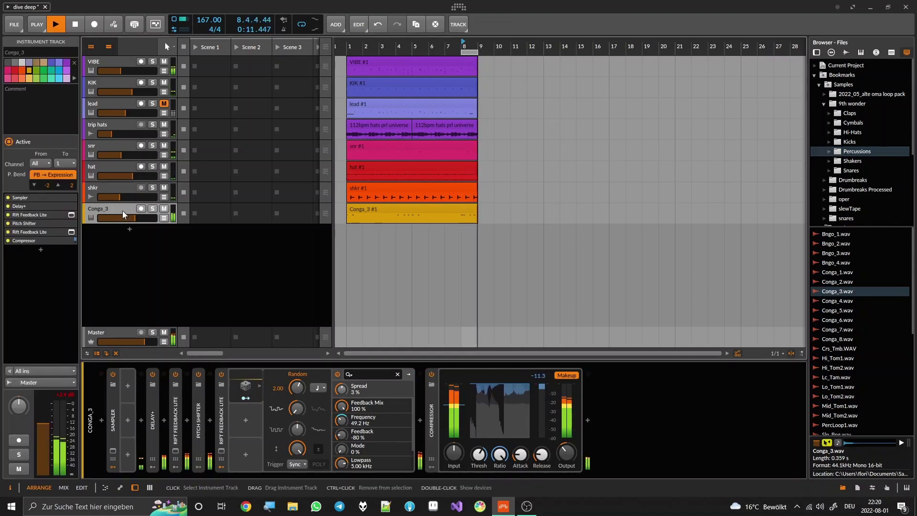
key(ctrl+d)
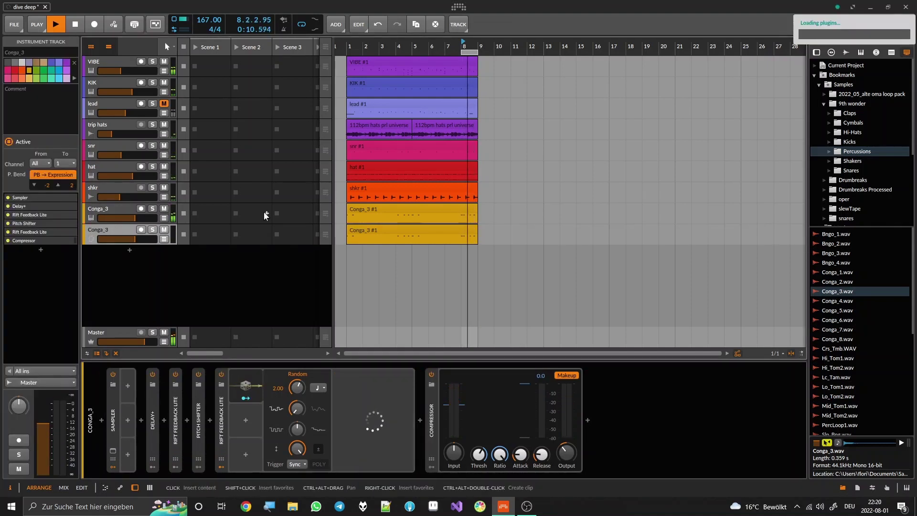
click(368, 233)
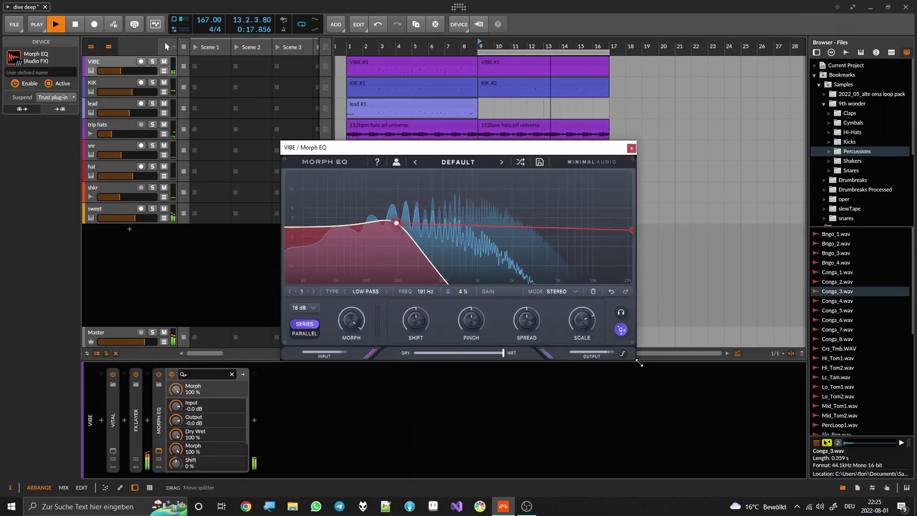
- Enlarge the Morph EQ window of the VIBE track and set the low-pass node's Q to 18%
drag(639, 362, 768, 436)
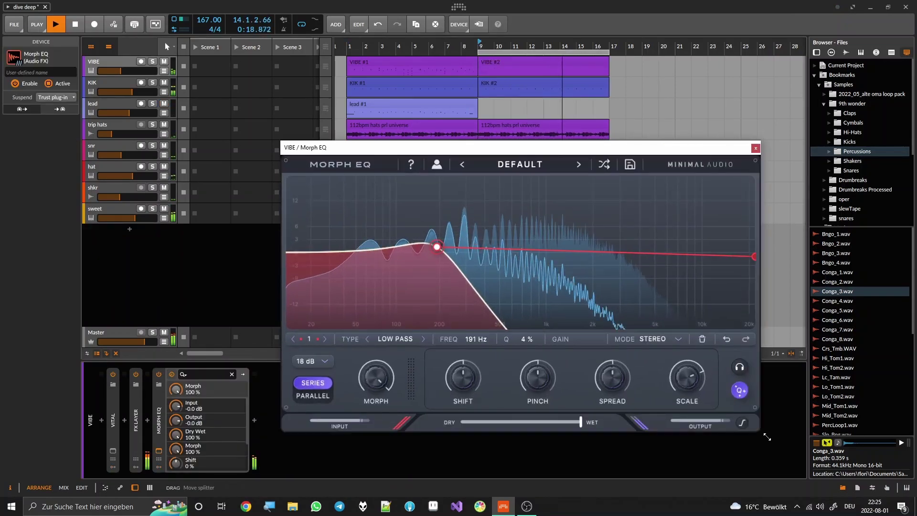
drag(524, 343, 522, 329)
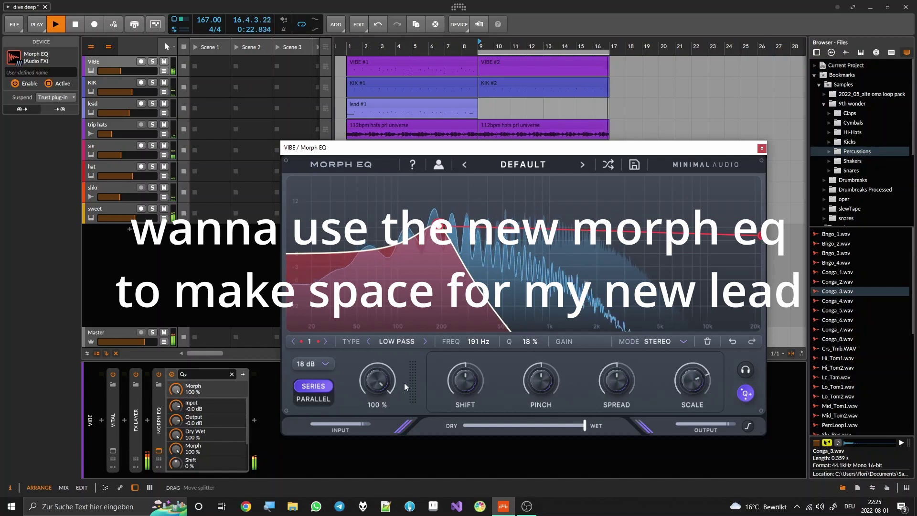
- Sweep Morph EQ's morph amount and set the Q of the morph path's 22.0 kHz end point to 0%
drag(404, 382, 404, 415)
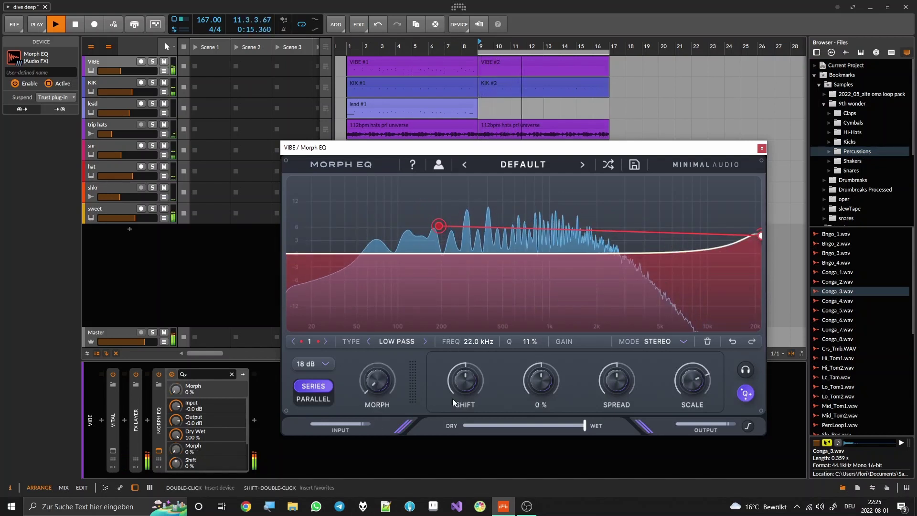
drag(378, 382, 381, 340)
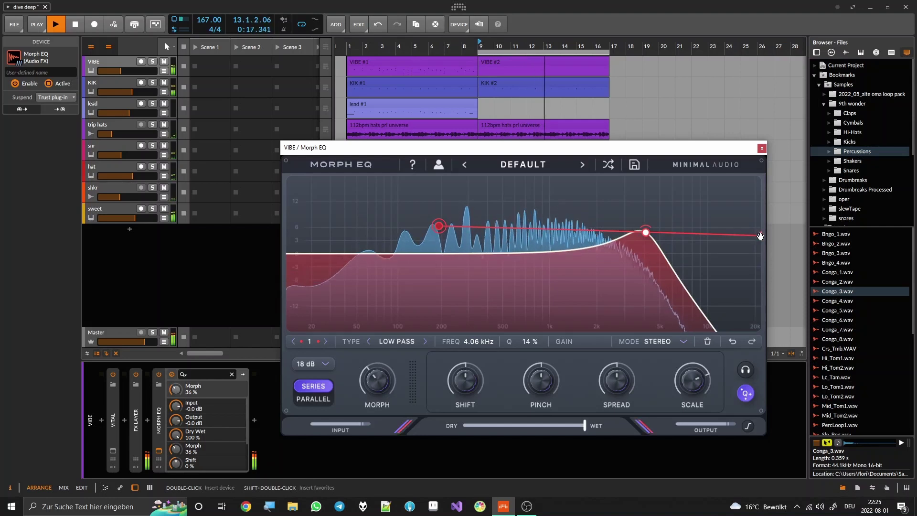
click(760, 235)
drag(536, 341, 531, 349)
mouse_move(370, 397)
mouse_down()
mouse_move(366, 445)
mouse_move(367, 379)
mouse_up()
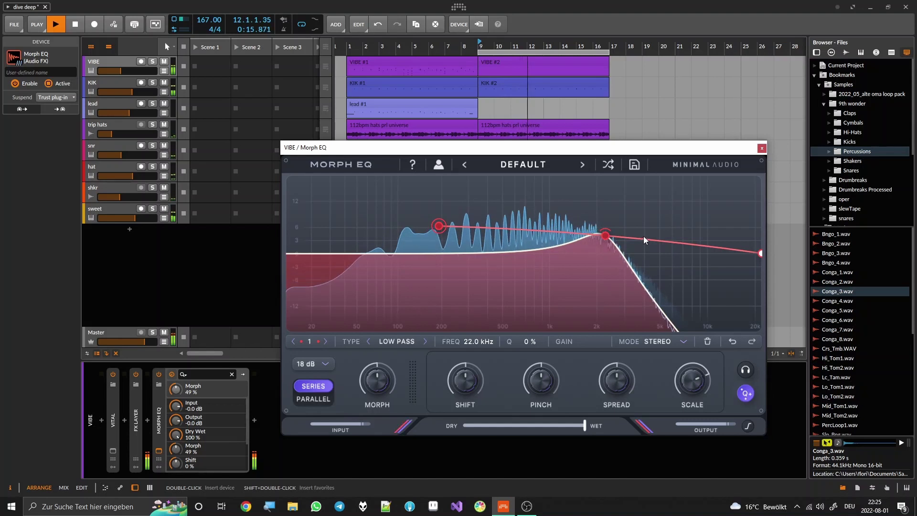
- Bend the morph path downward between its end points and set its low-frequency point to 193 Hz with 19% Q
drag(643, 236, 626, 275)
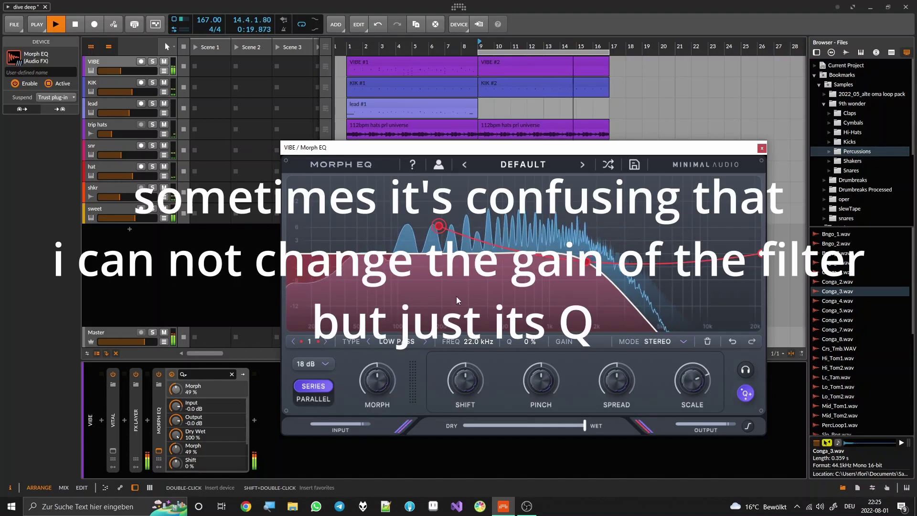
drag(397, 391, 394, 324)
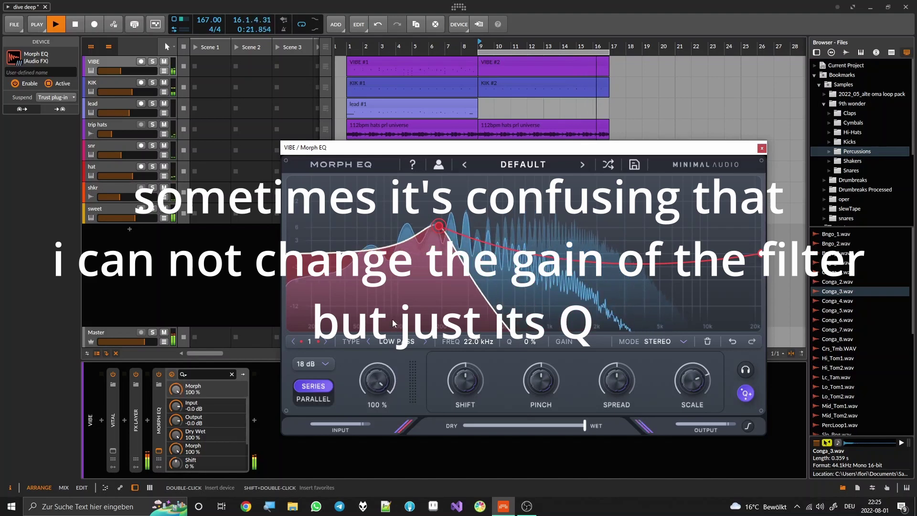
drag(439, 225, 439, 224)
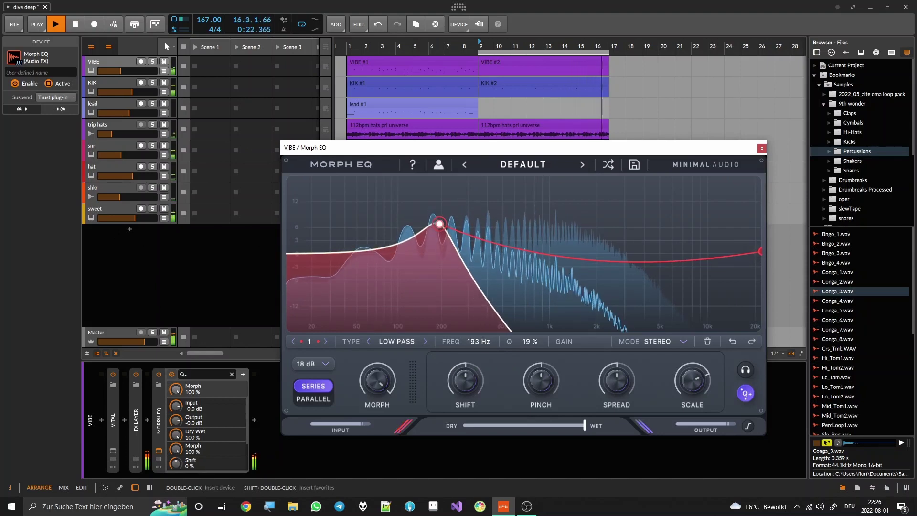
- Set the morph amount to 42% and bend the morph path further down to about -26% Q
drag(377, 381, 374, 438)
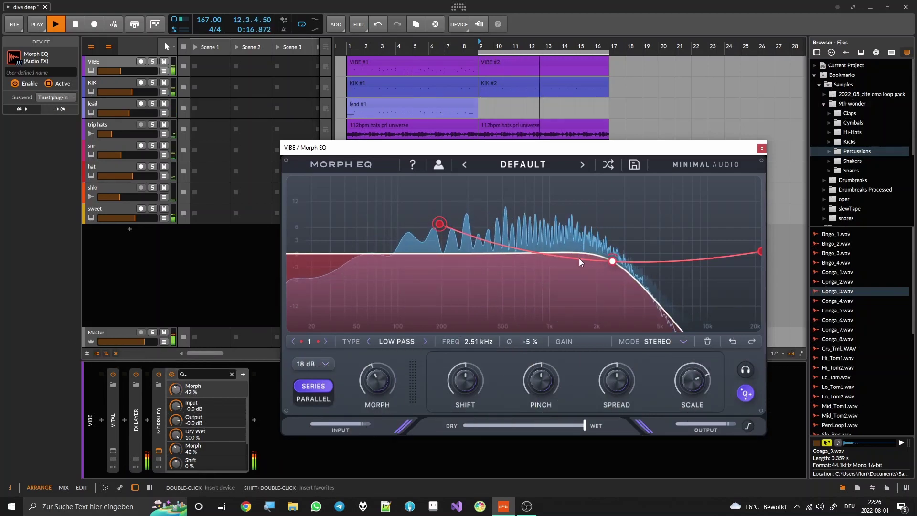
drag(578, 258, 581, 309)
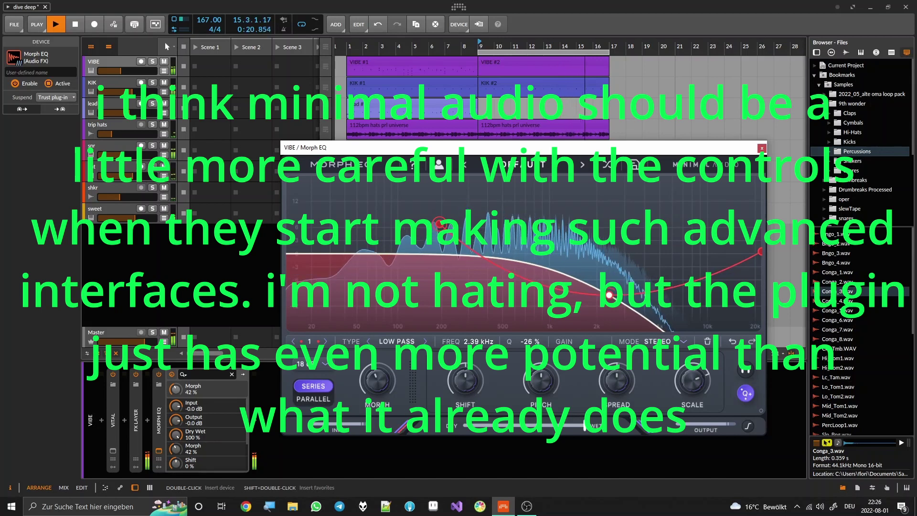
- Sweep Morph EQ's morph amount, then map a macro to it at 1.000 and turn the macro up to 100%
drag(377, 381, 399, 304)
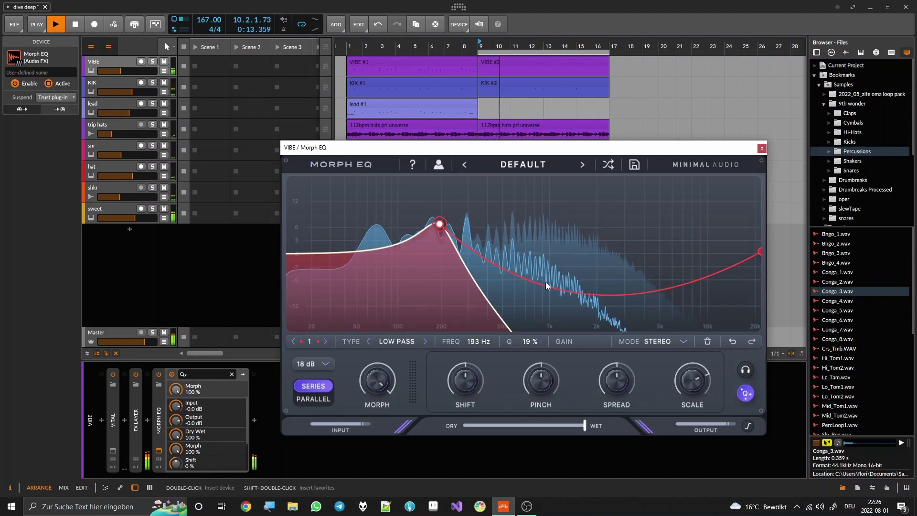
drag(377, 392, 381, 331)
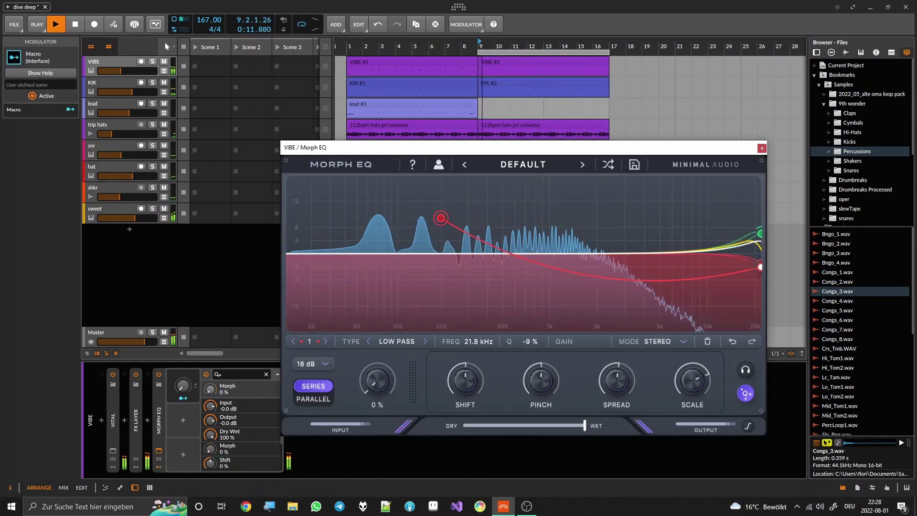
click(183, 397)
drag(209, 394, 209, 348)
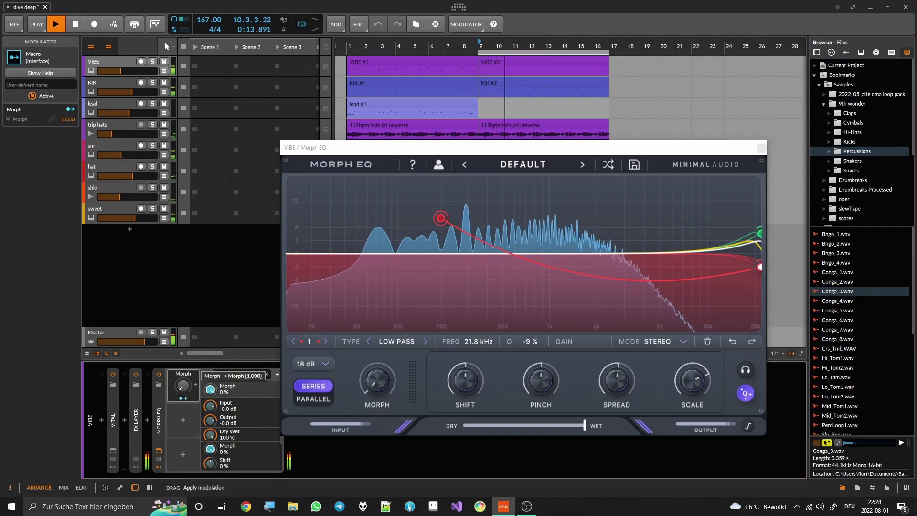
drag(183, 384, 184, 347)
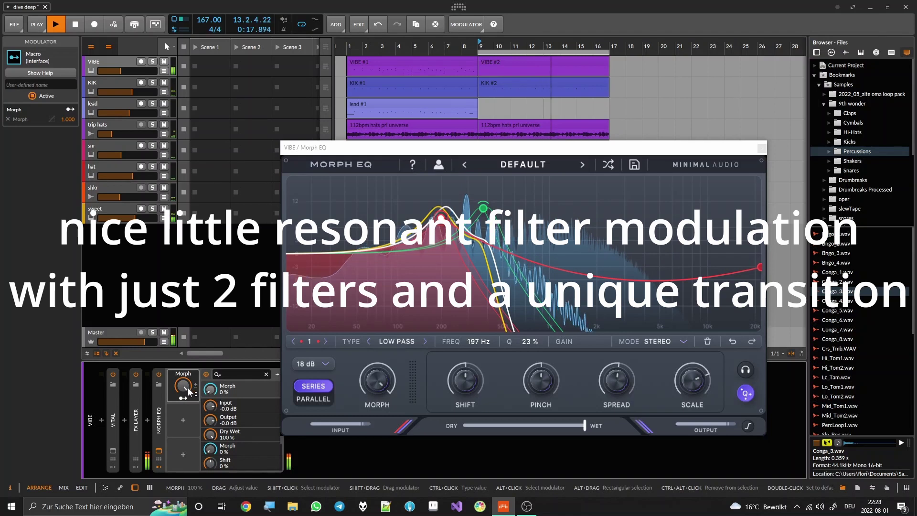
- Set Morph EQ's output to 0 dB and map the Morph macro to it with an amount of -0.04
click(729, 426)
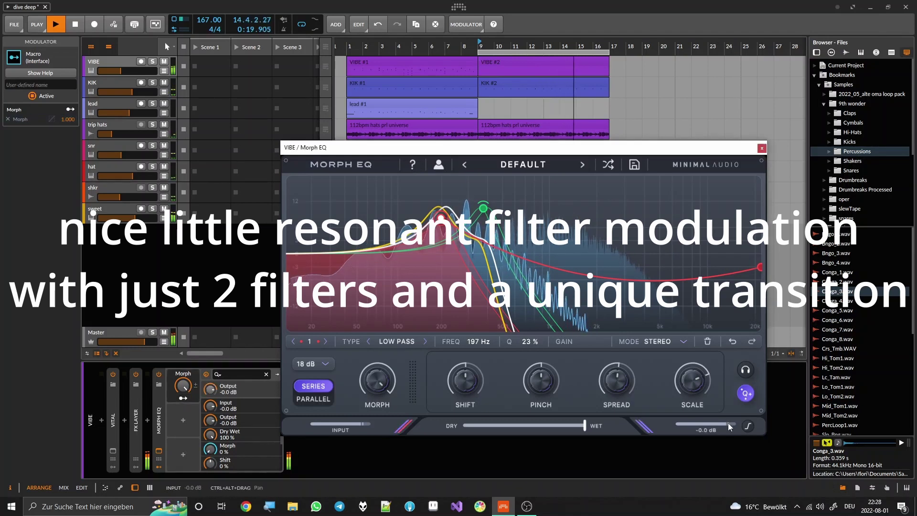
click(213, 388)
text(0)
key(Return)
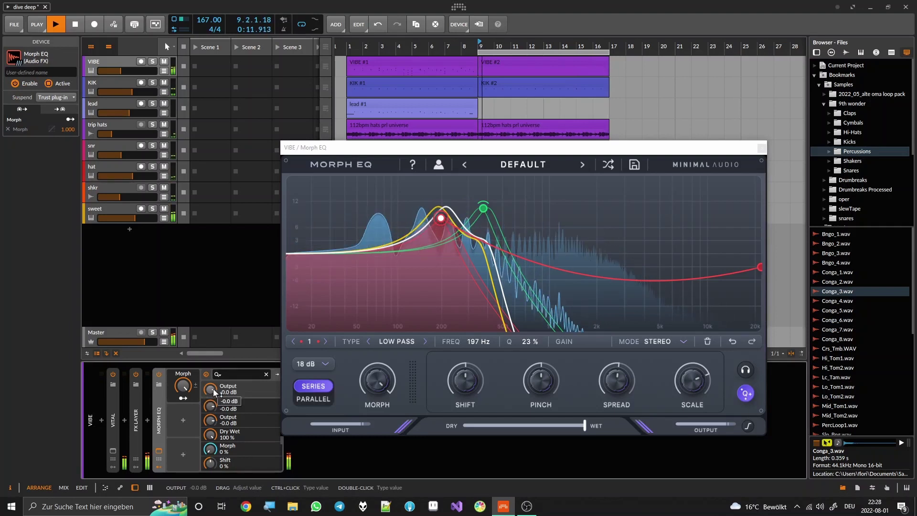
click(185, 398)
drag(213, 389, 184, 430)
click(184, 398)
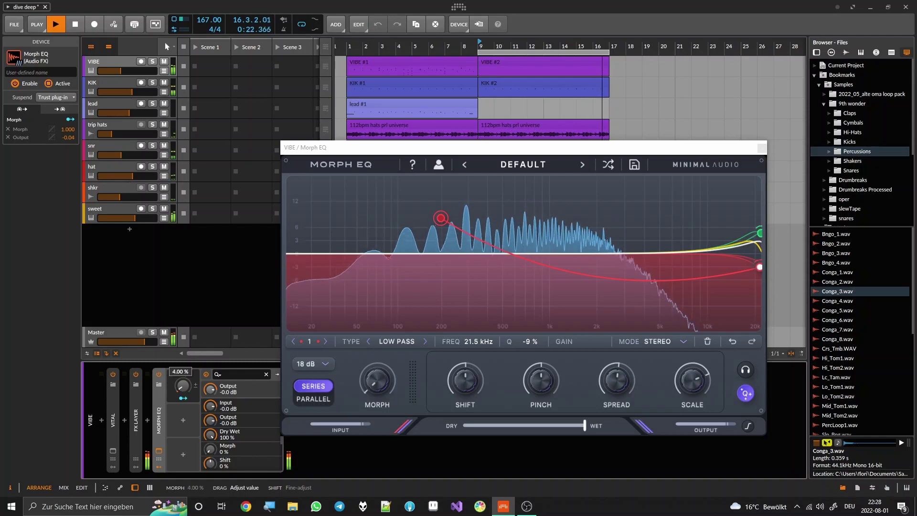
- Sweep the Morph macro up to 100% while recording it as automation during playback
drag(183, 386, 184, 309)
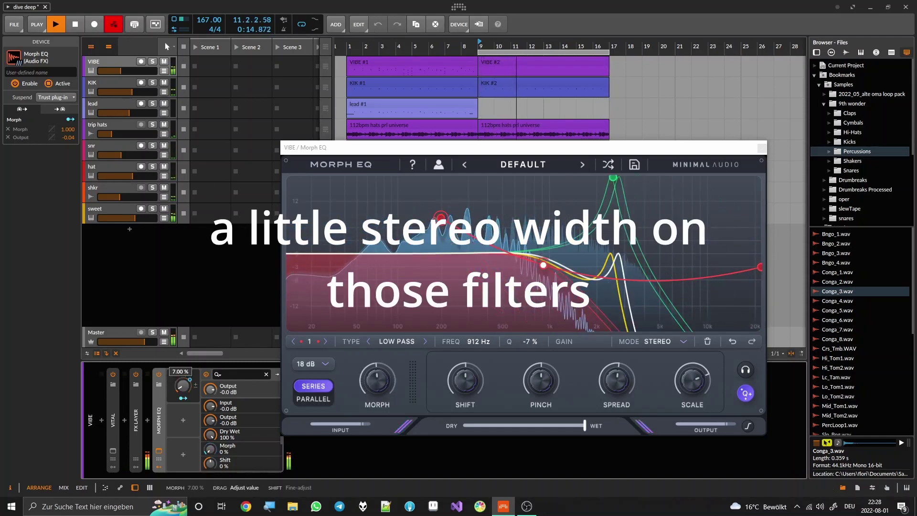
drag(183, 386, 186, 357)
click(114, 30)
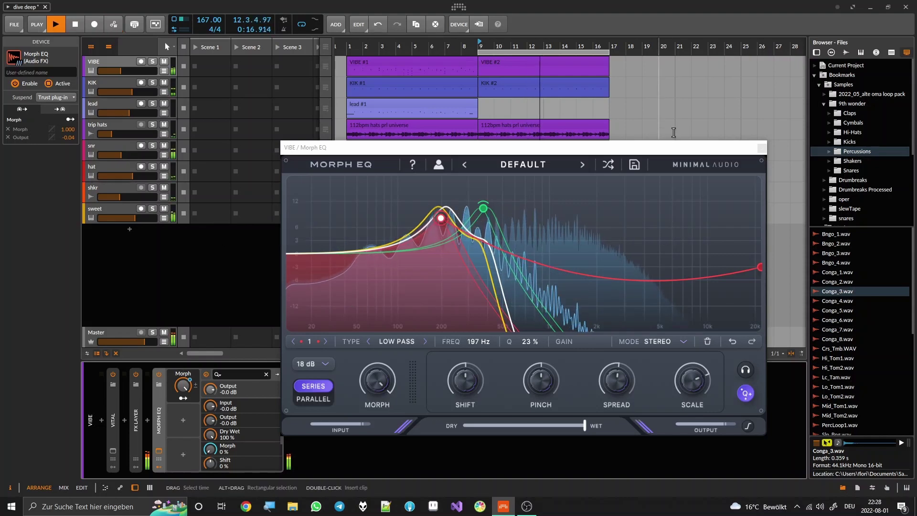
- Close the Morph EQ window, show the VIBE track's Morph automation lane and delete the recorded points around bar 11
click(762, 148)
key(a)
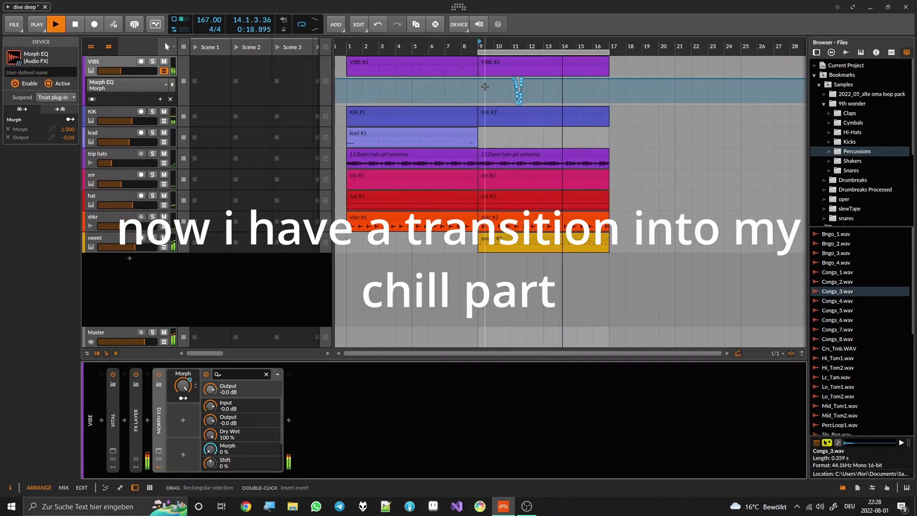
drag(561, 98, 511, 82)
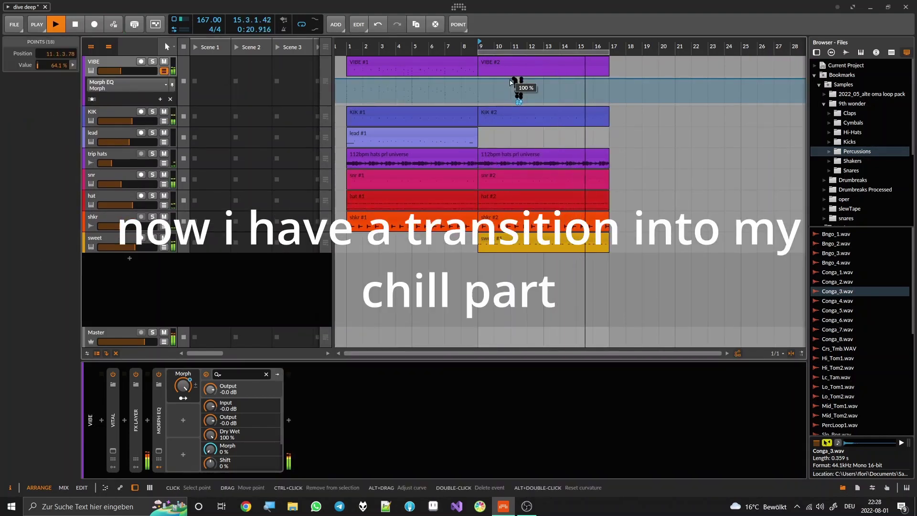
key(Delete)
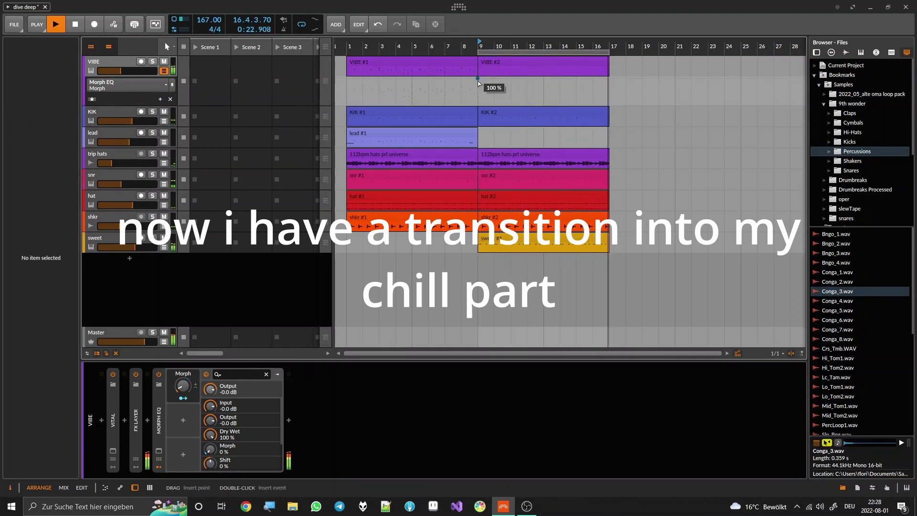
- Draw Morph automation on VIBE that rises from 0% at 8.1.1 to 100% at 9.1.1
drag(478, 83, 479, 103)
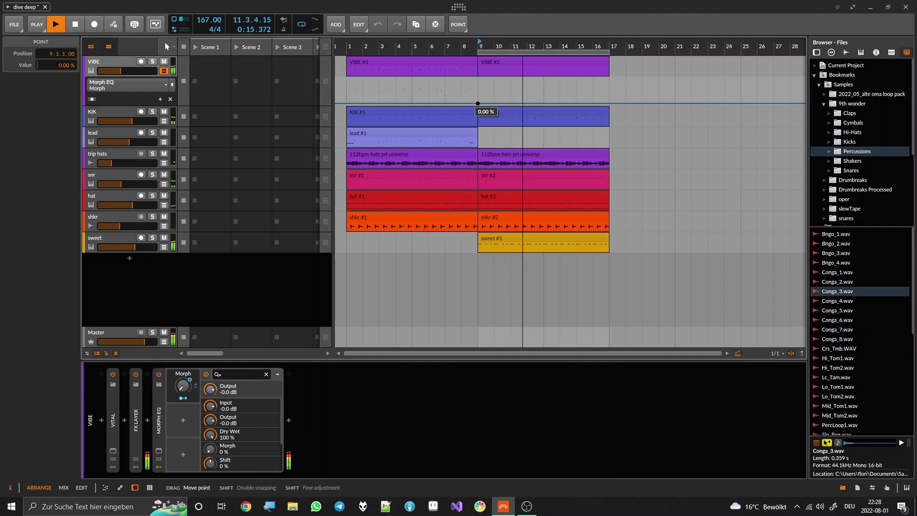
click(478, 79)
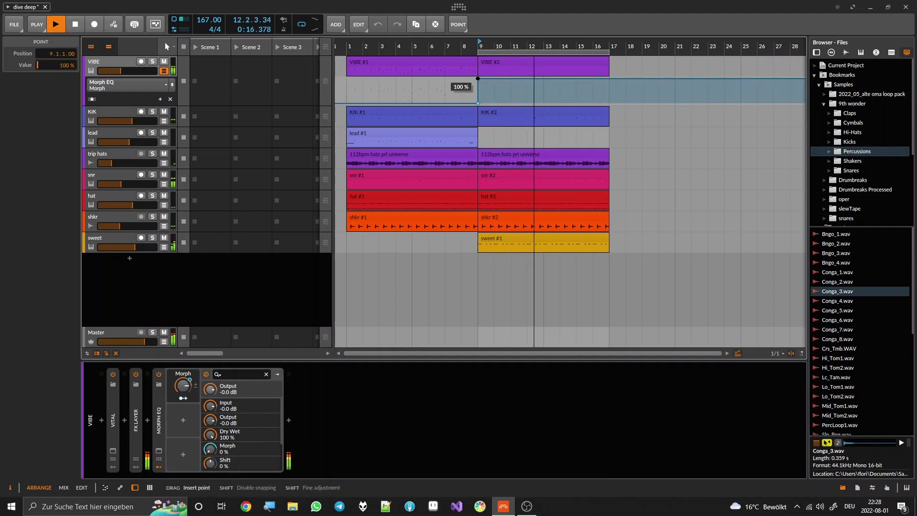
double_click(446, 51)
drag(479, 104, 462, 103)
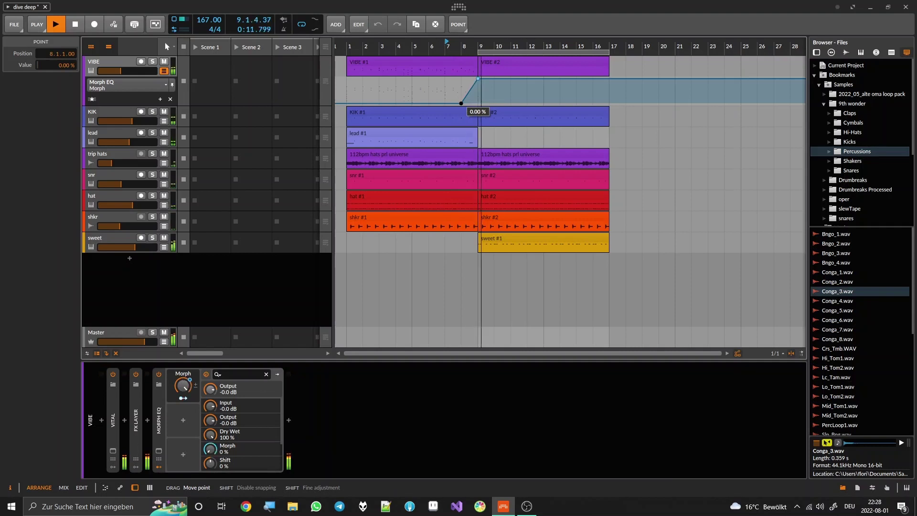
- Shorten the Morph rise to start at 8.4.1 with an 82.2% point at 8.4.2, audition it and hide the automation lane
double_click(418, 48)
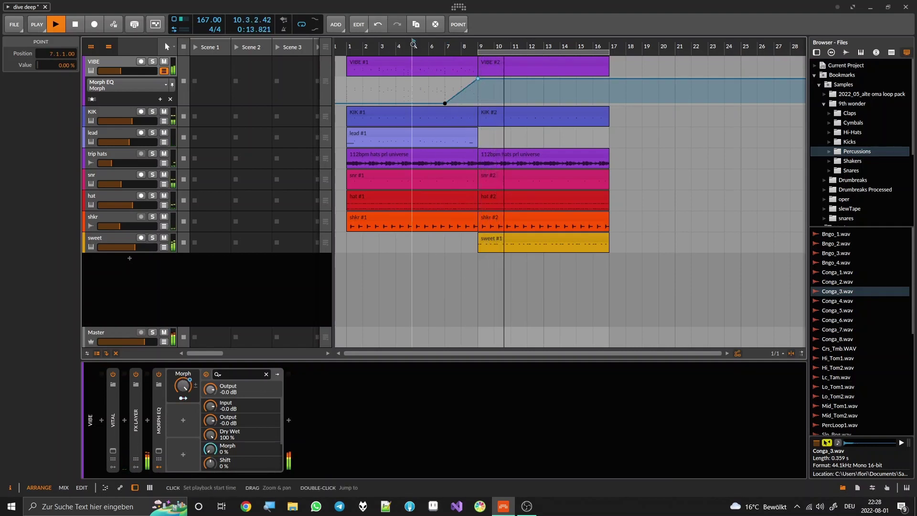
mouse_move(445, 103)
mouse_down()
mouse_move(428, 103)
mouse_move(461, 103)
mouse_up()
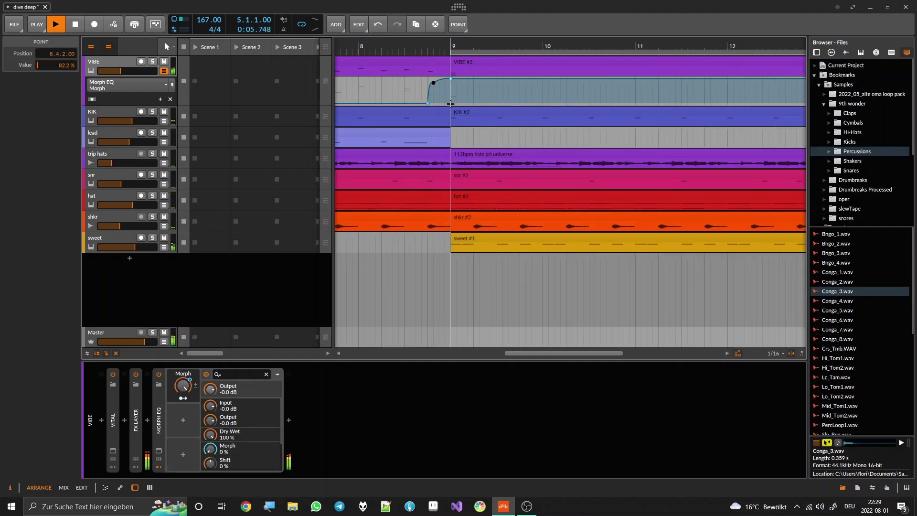
scroll(451, 104, up, 4)
scroll(451, 103, down, 4)
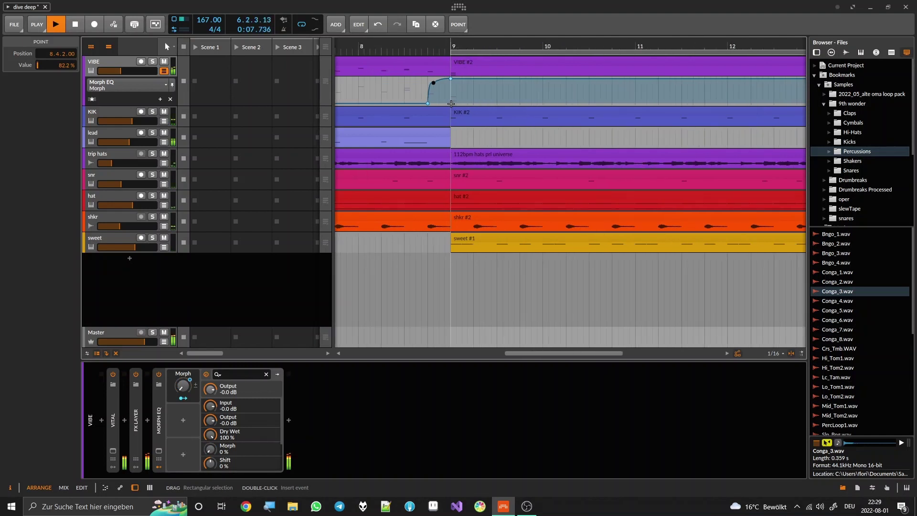
scroll(451, 104, left, 3)
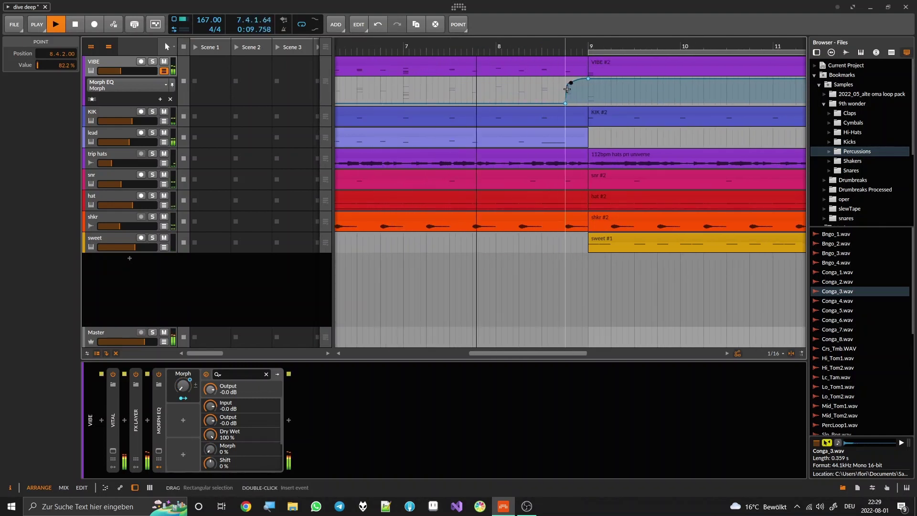
scroll(567, 89, up, 4)
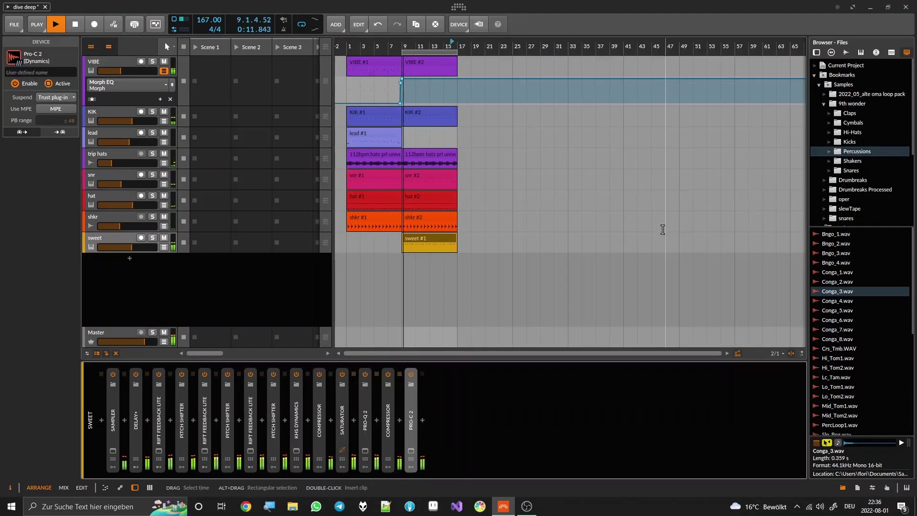
click(166, 71)
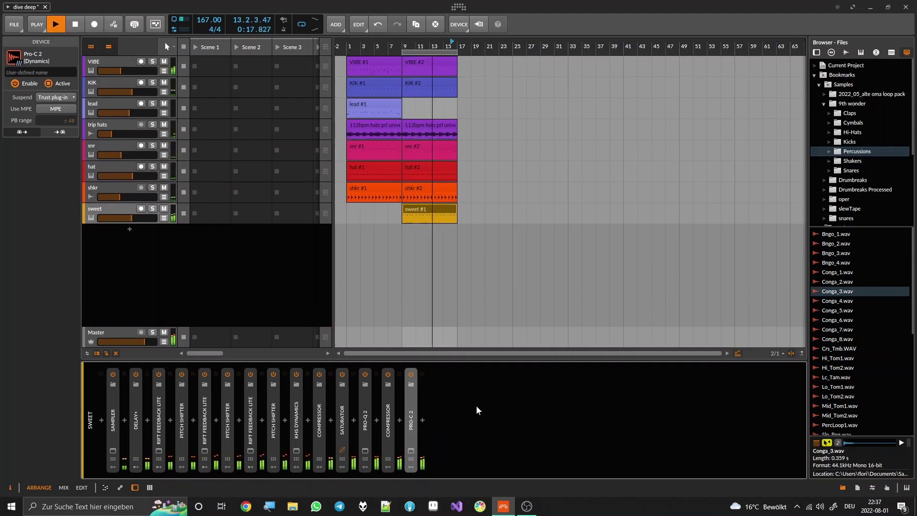
- Insert EnveLover at the end of the sweet track's chain and adjust its decay to 297 ms and release to about 460 ms
click(422, 420)
text(enve)
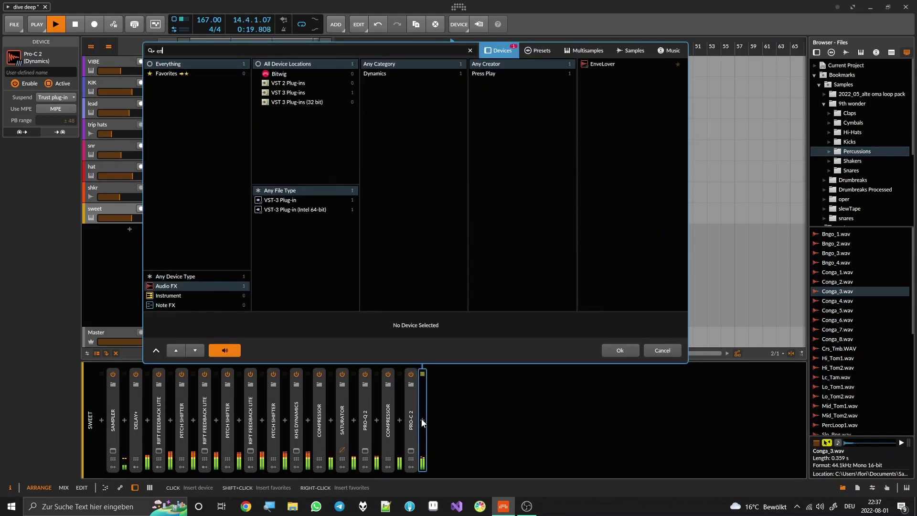
double_click(633, 66)
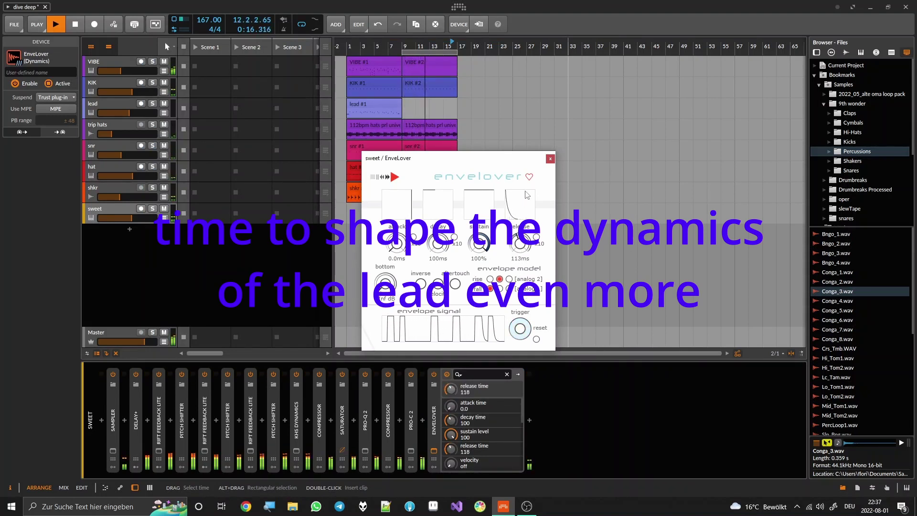
drag(526, 194, 526, 192)
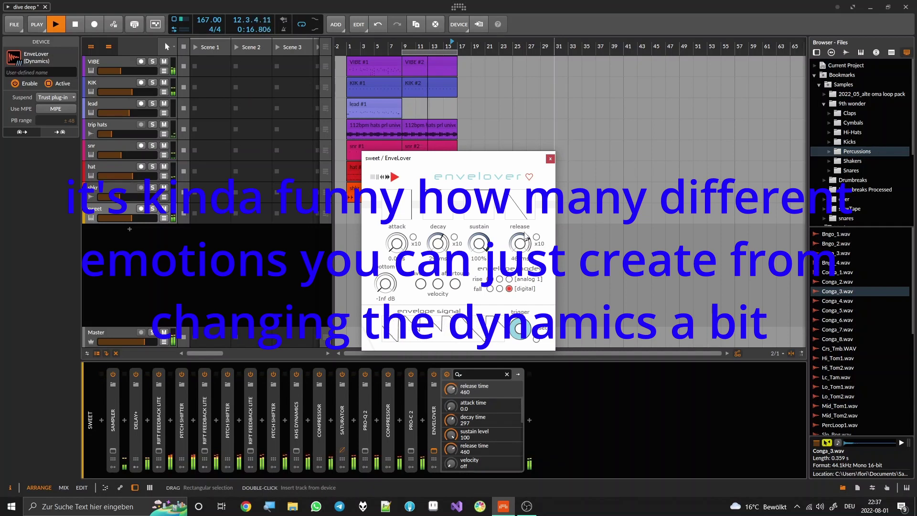
drag(525, 237, 545, 247)
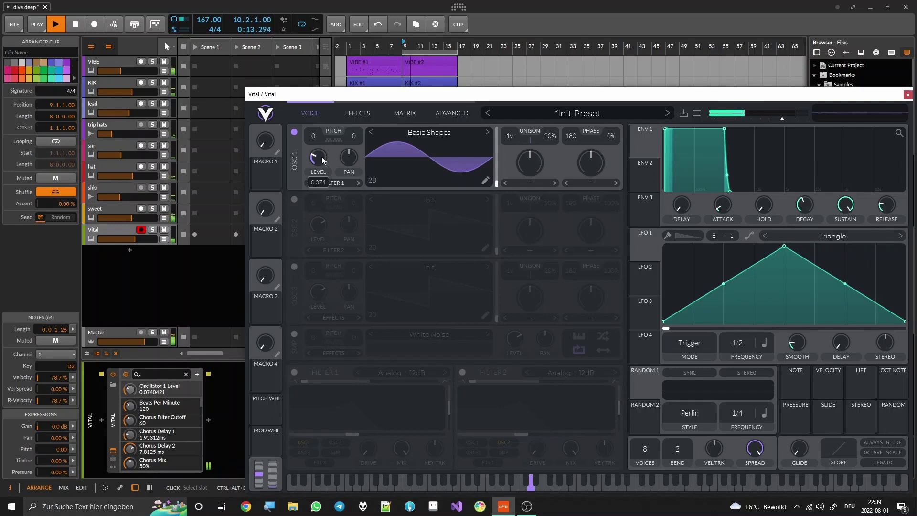
- Set Vital's oscillator 1 level to about 0.085 and transpose the Vital #1 clip's notes down an octave to D1
drag(322, 157, 320, 139)
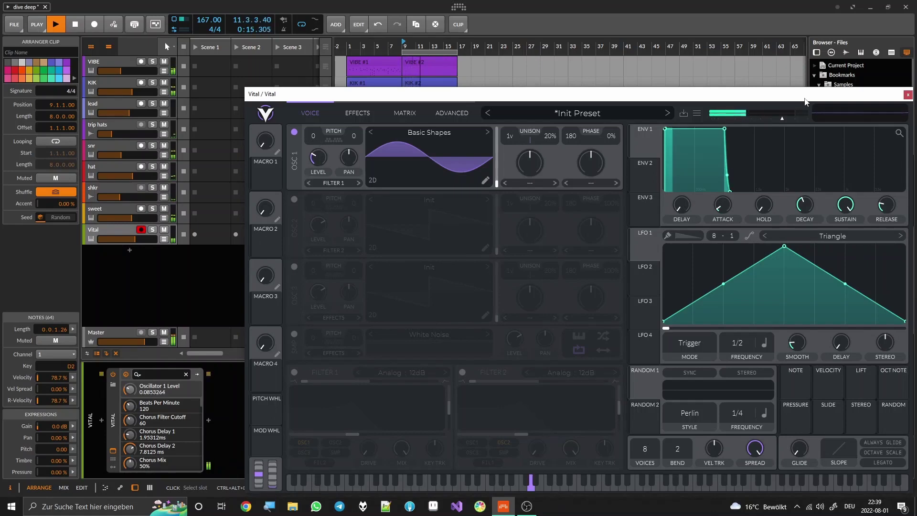
click(908, 95)
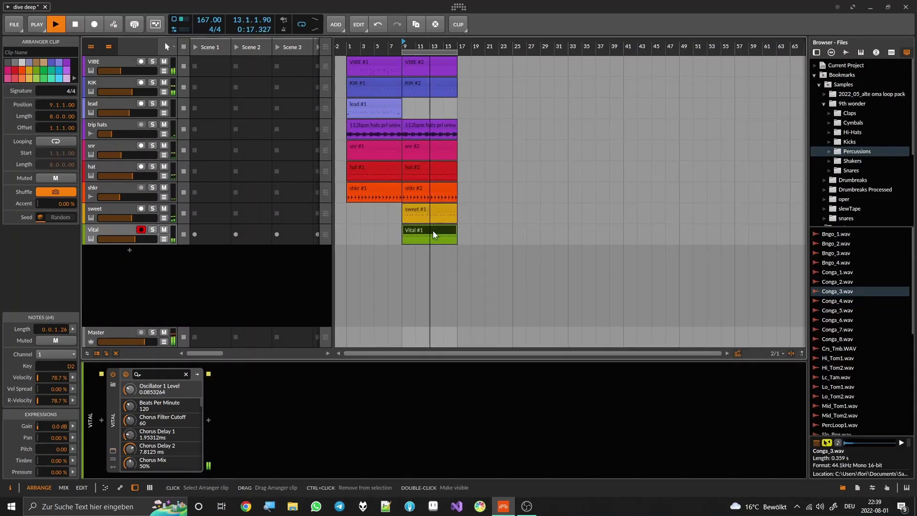
double_click(427, 231)
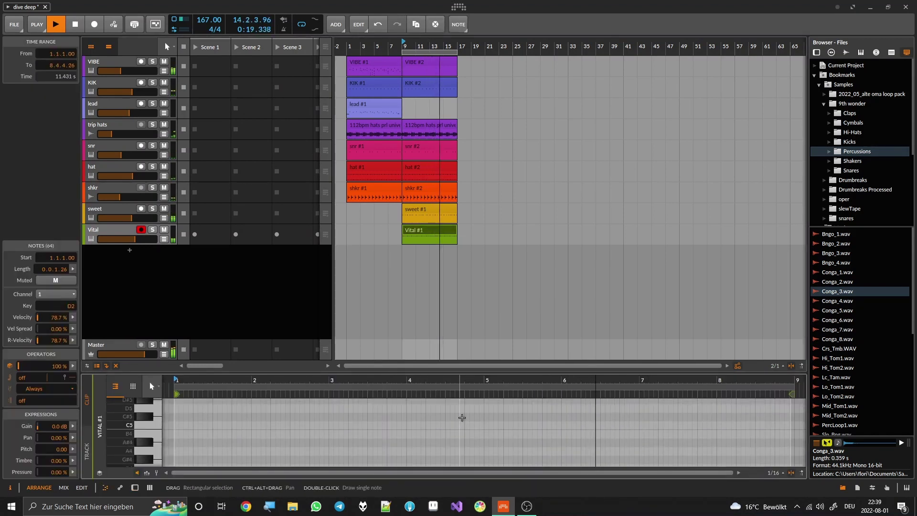
key(shift+Down)
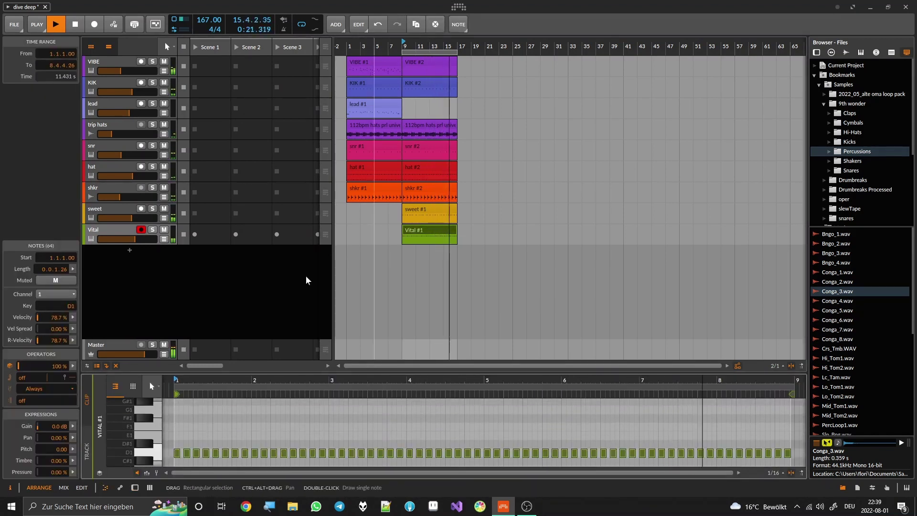
- Delete every note in the Vital #1 clip except the first D1 note
double_click(127, 232)
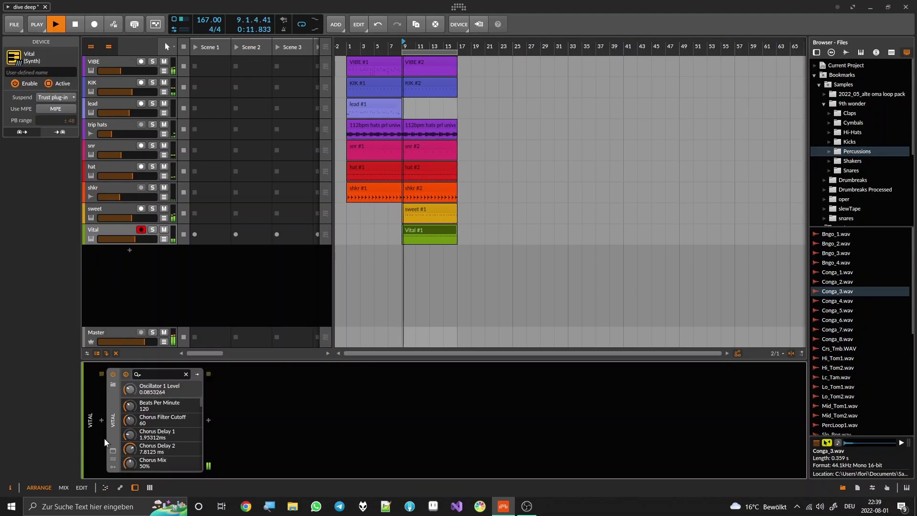
double_click(420, 229)
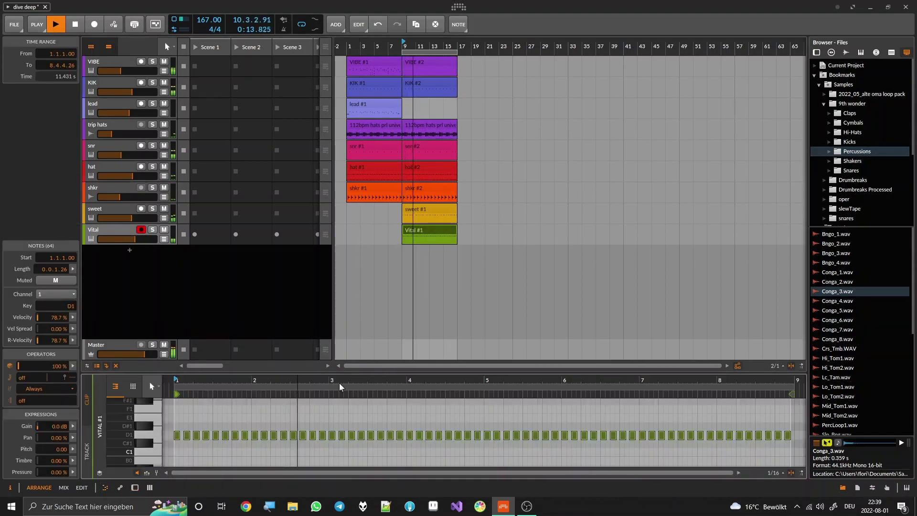
click(199, 417)
click(177, 435)
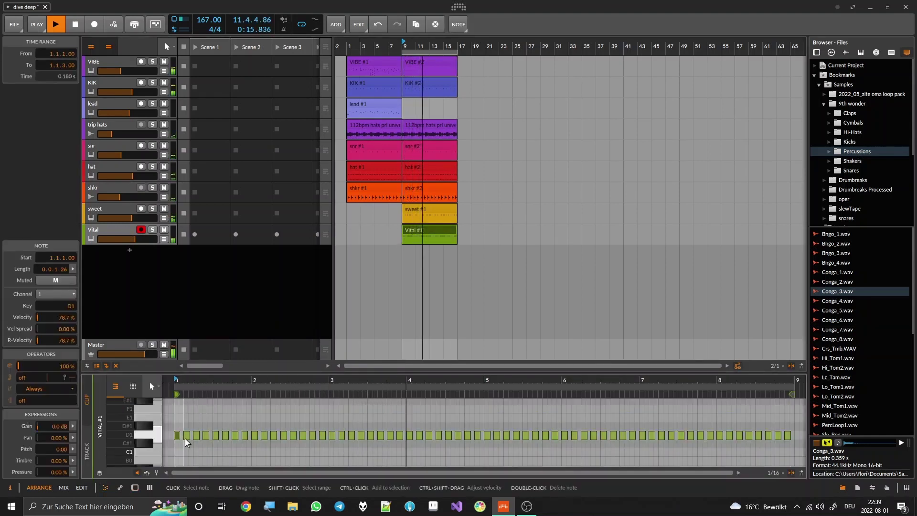
drag(181, 429, 691, 422)
drag(802, 415, 186, 447)
key(Delete)
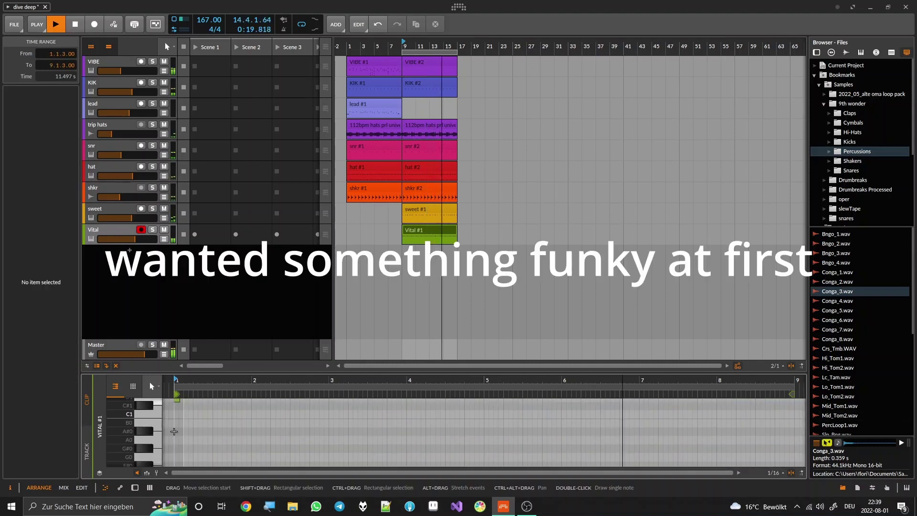
scroll(169, 424, up, 3)
scroll(171, 427, down, 2)
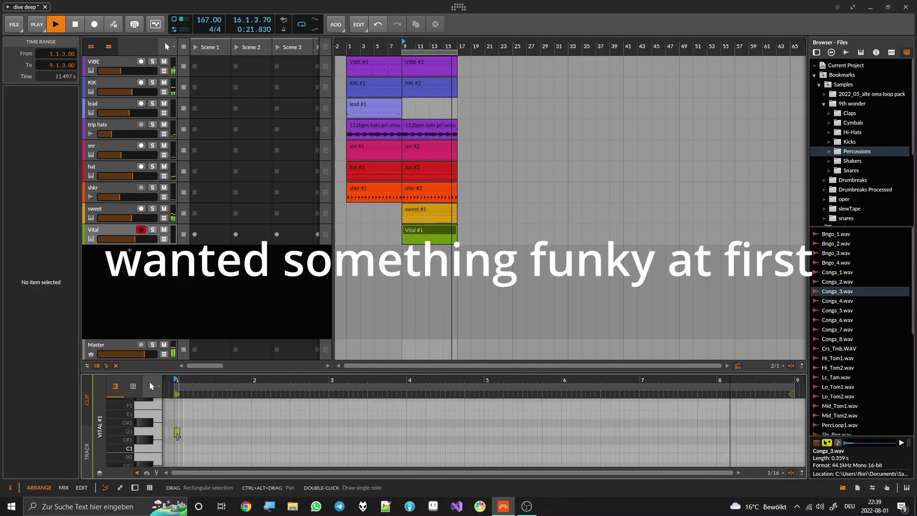
scroll(178, 433, up, 5)
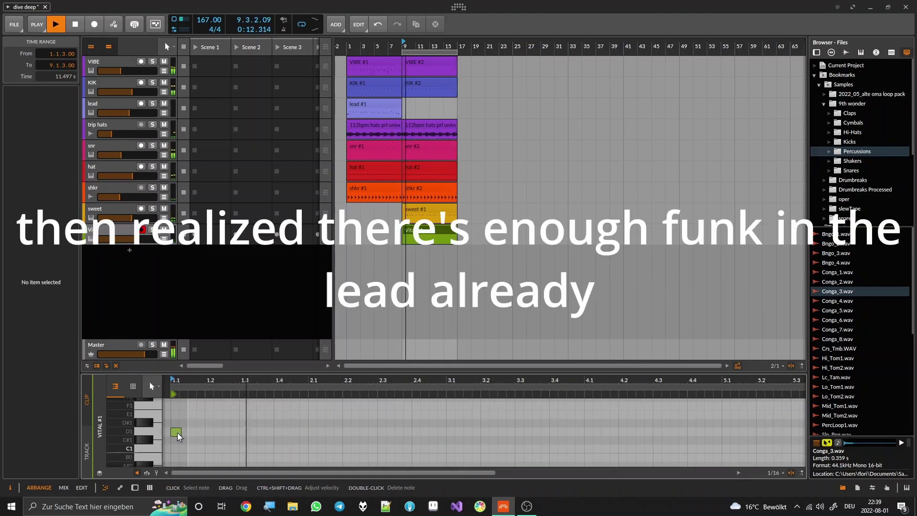
- Lengthen the D1 note in the Vital #1 clip to one beat and duplicate it on every beat through bar 8
drag(181, 431, 209, 425)
click(199, 431)
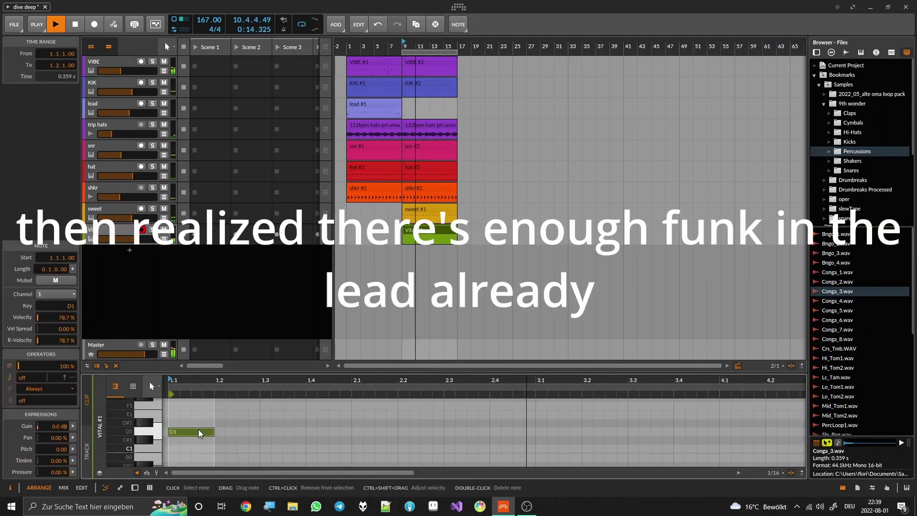
key(ctrl+d)
key(ctrl+d)
key(ctrl+d)
key(ctrl+d)
key(ctrl+d)
key(ctrl+d)
key(ctrl+d)
key(ctrl+d)
key(ctrl+d)
key(ctrl+d)
key(ctrl+d)
key(ctrl+d)
key(ctrl+d)
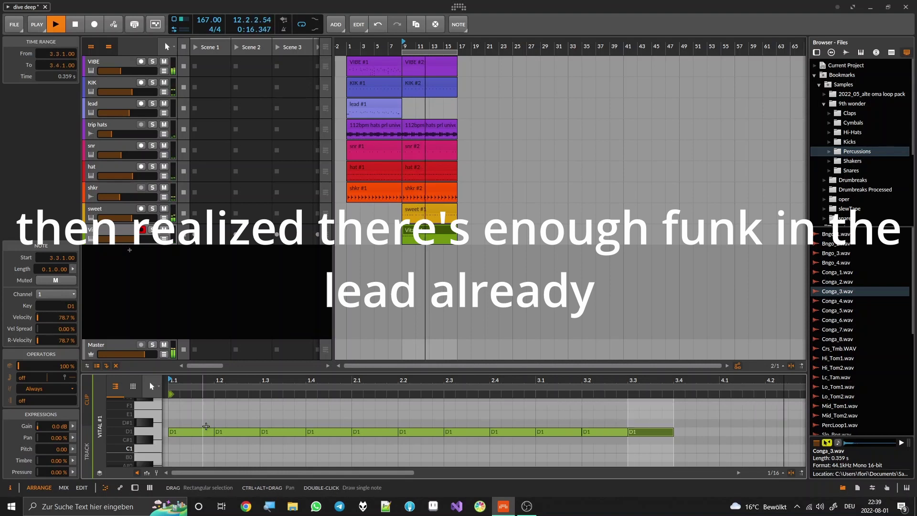
key(ctrl+d)
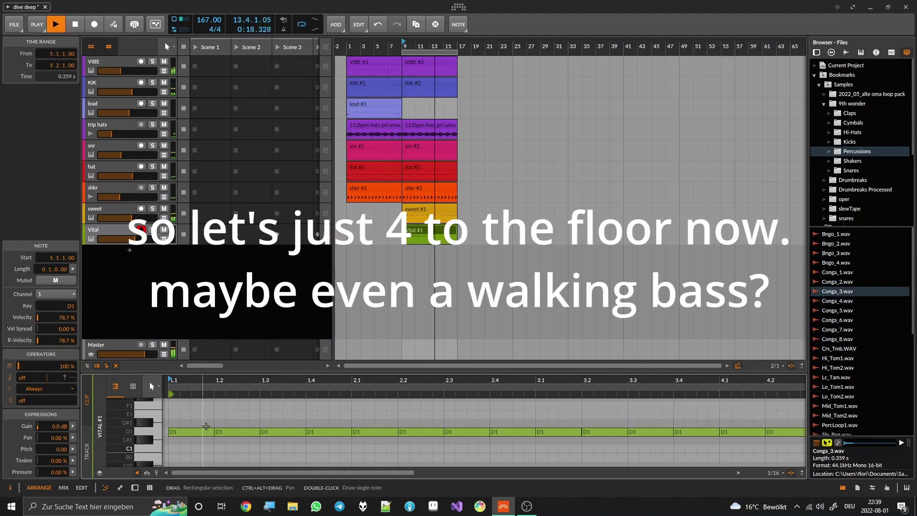
key(ctrl+d)
key(ctrl+d)
key(ctrl+d)
key(ctrl+d)
key(ctrl+d)
scroll(357, 439, down, 5)
key(ctrl+d)
key(ctrl+d)
key(ctrl+d)
key(ctrl+d)
key(ctrl+d)
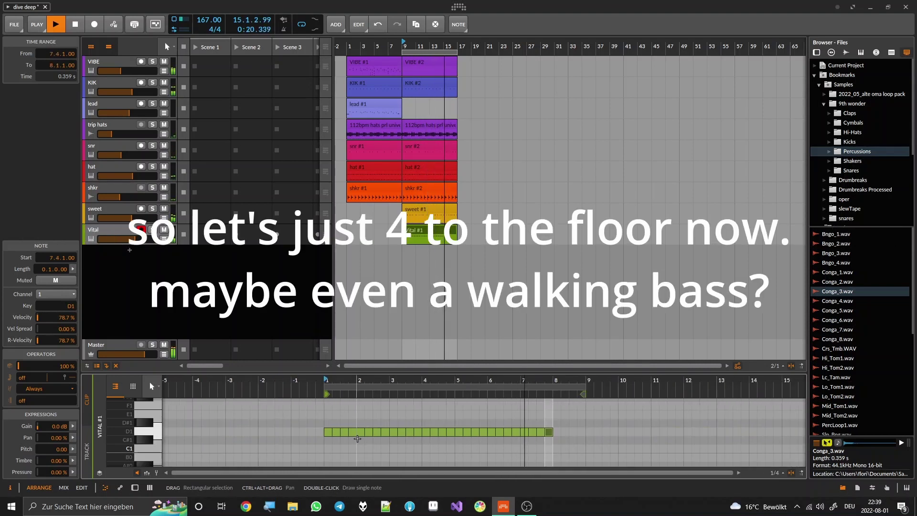
key(ctrl+d)
key(ctrl+d)
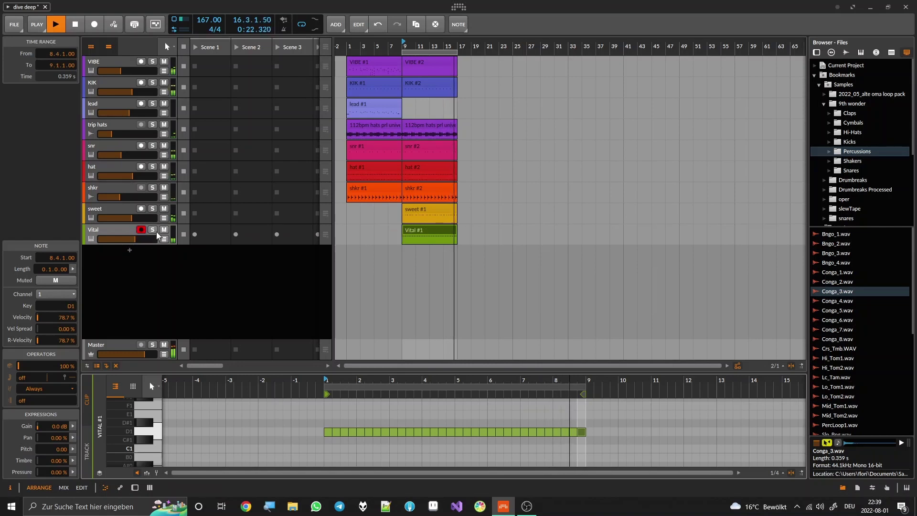
- Open the Vital synth window, morph oscillator 1's Basic Shapes wavetable to a square wave and set its level to about 0.054
click(123, 228)
double_click(122, 228)
click(114, 449)
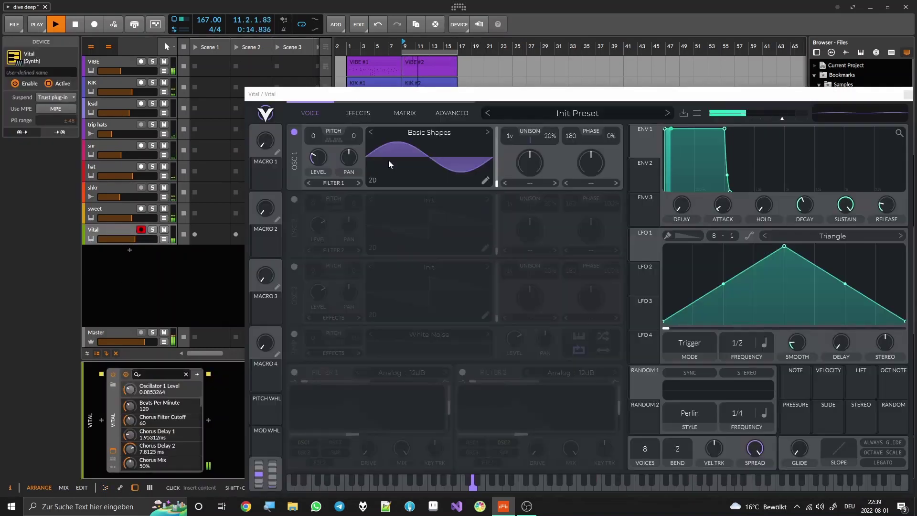
drag(440, 139, 441, 130)
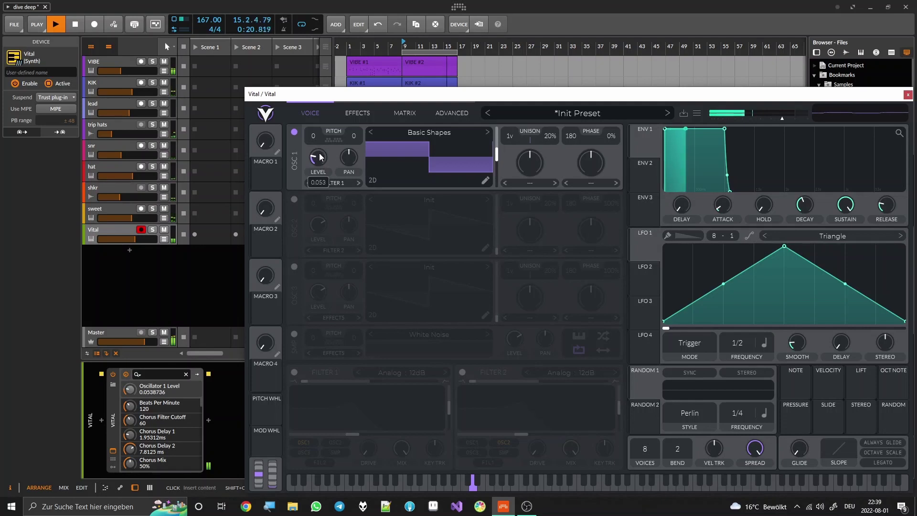
- Enable oscillator 2 with a square Basic Shapes wave, 0% phase randomization, level of about 0.049 and transpose of 24
click(293, 200)
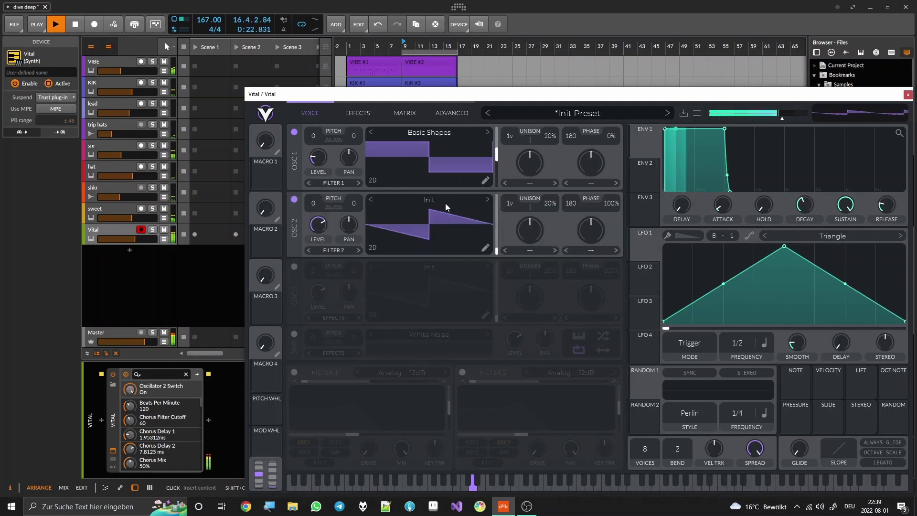
click(485, 202)
drag(616, 203, 594, 460)
drag(314, 205, 319, 149)
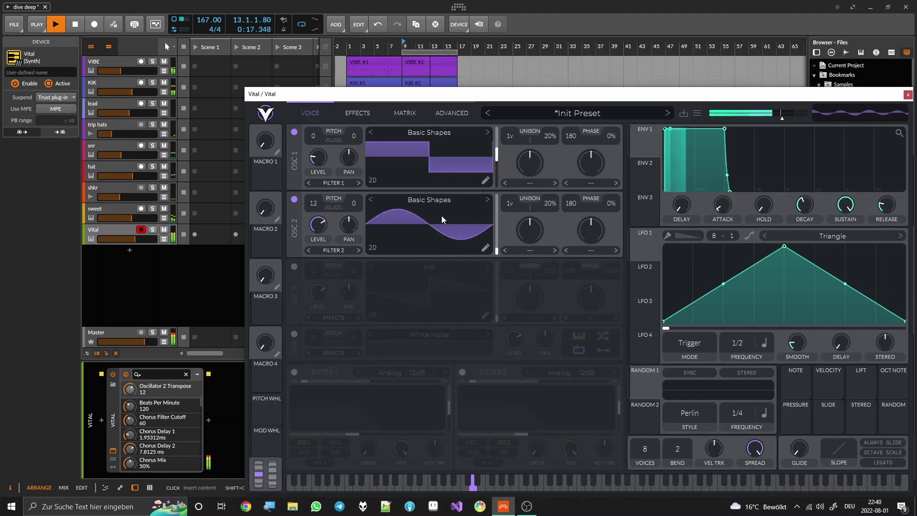
drag(439, 219, 438, 184)
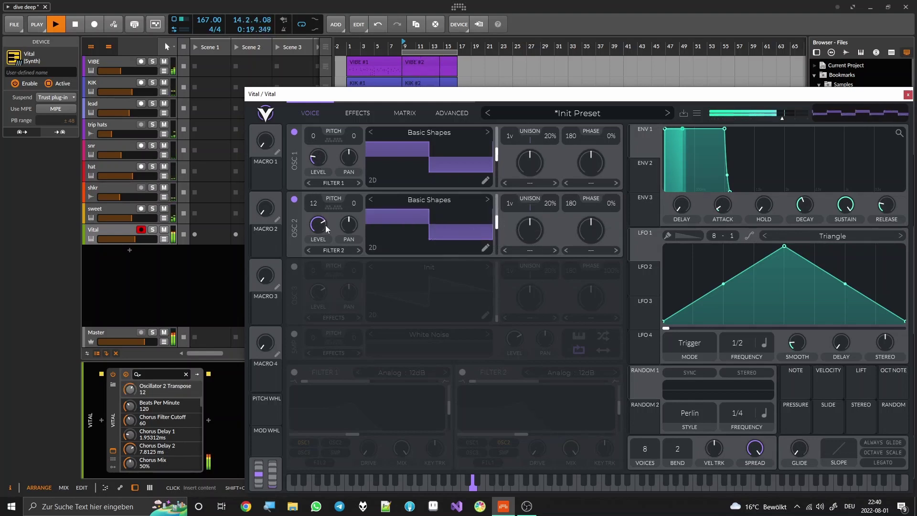
drag(325, 225, 315, 276)
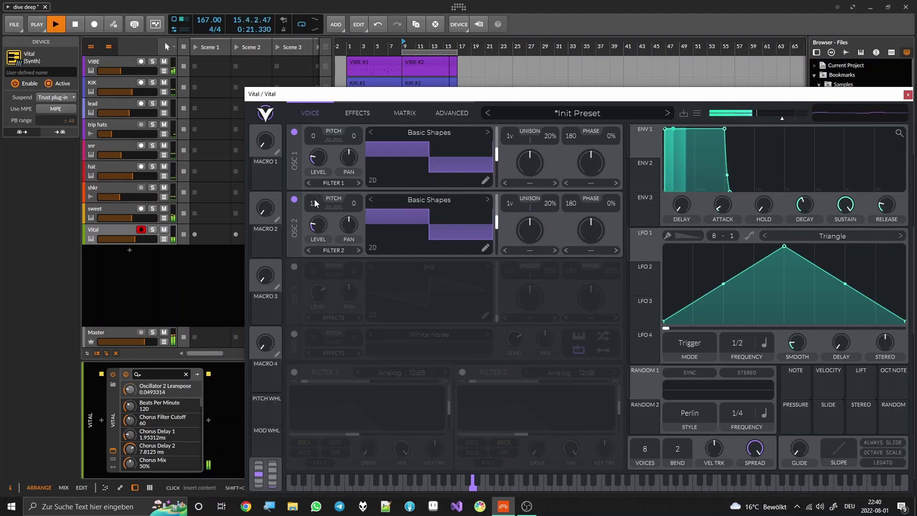
drag(322, 191, 321, 153)
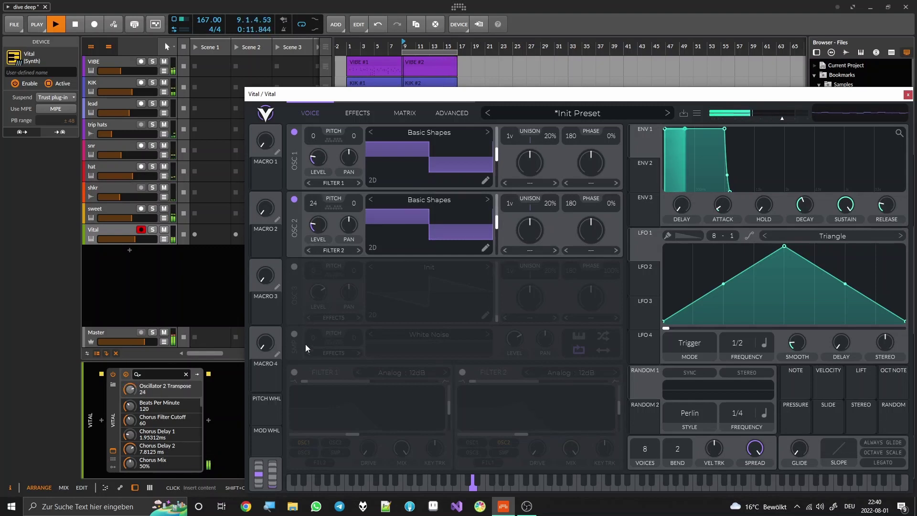
- Enable Filter 1, route oscillator 2 into it and assign LFO 1 to modulate its cutoff
click(294, 372)
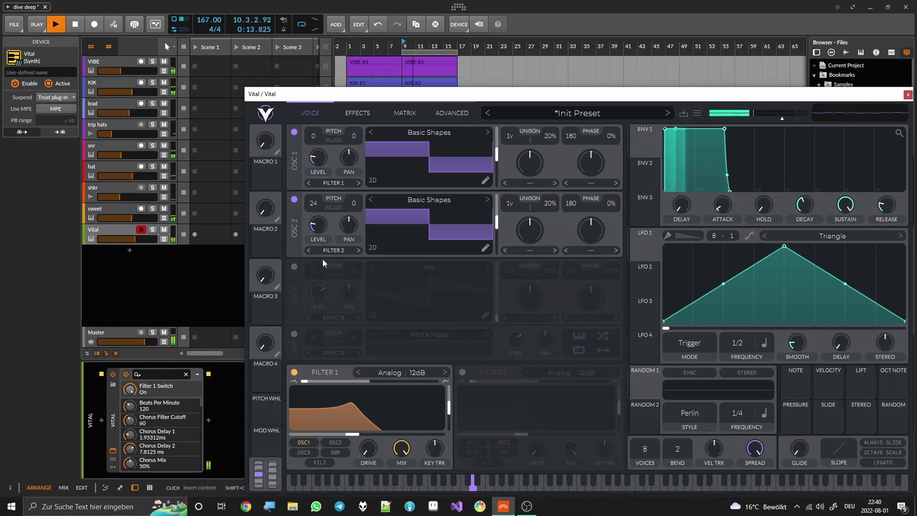
click(308, 249)
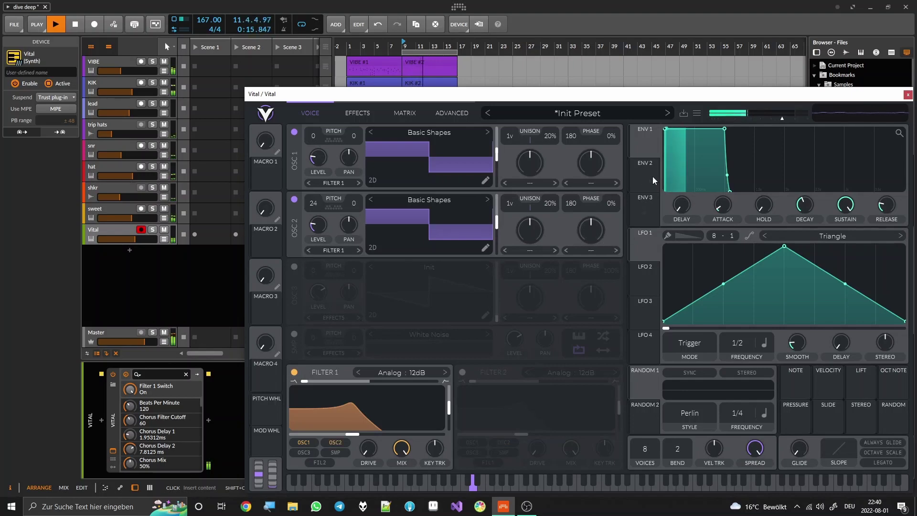
drag(644, 248, 367, 422)
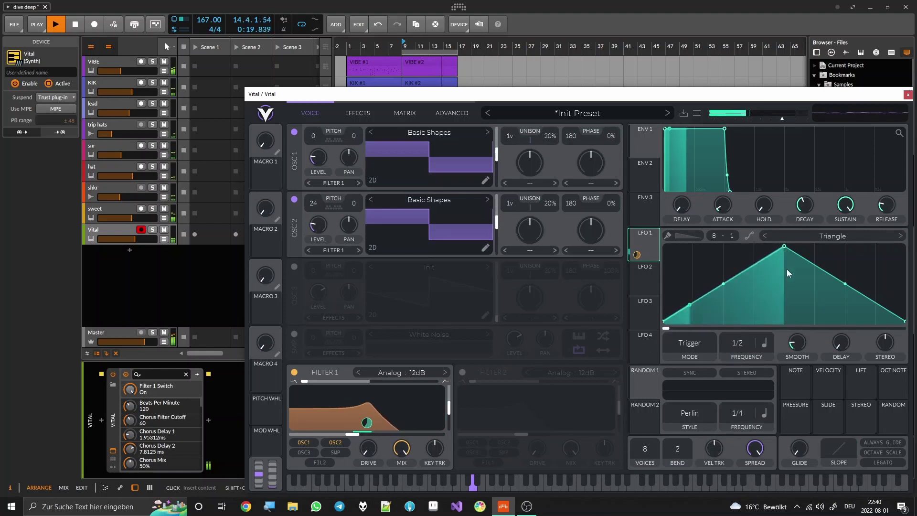
- Shape LFO 1 into a falling ramp with minimal smoothing, Envelope mode and a 1/4 frequency
drag(797, 342, 801, 378)
drag(784, 246, 546, 168)
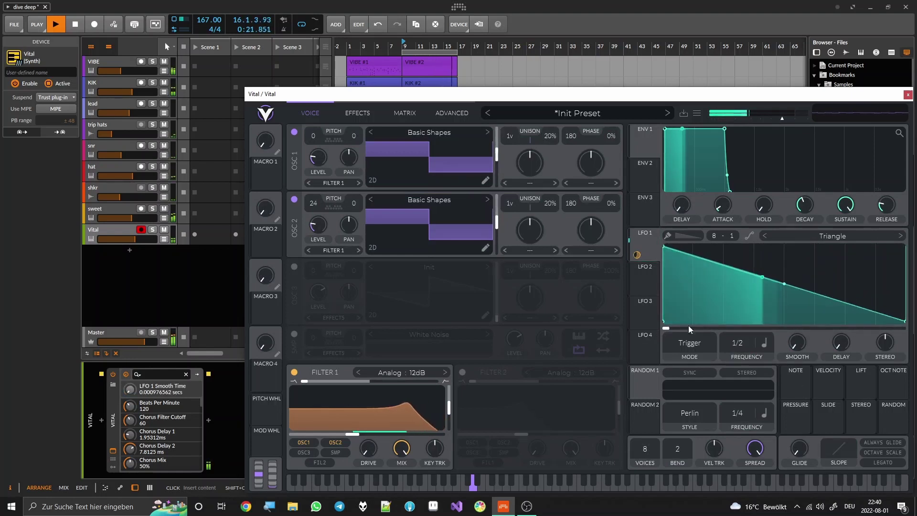
click(690, 343)
click(684, 391)
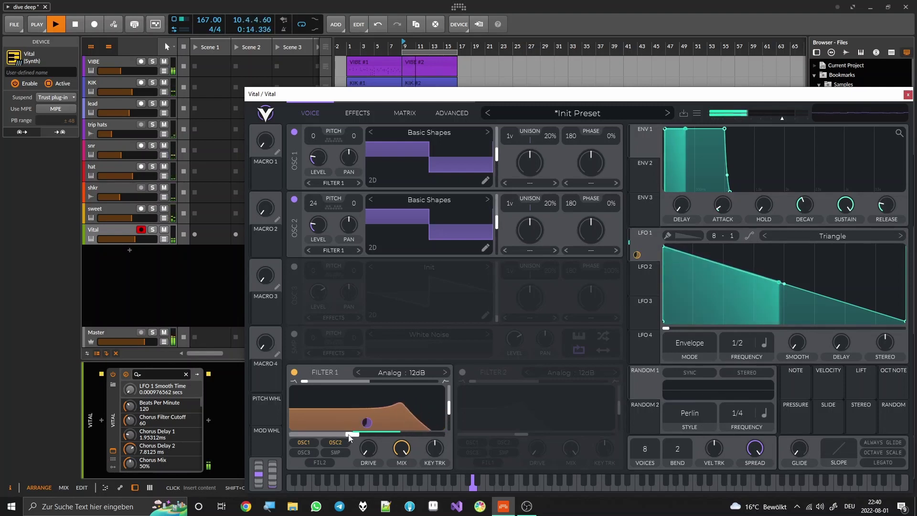
mouse_move(371, 425)
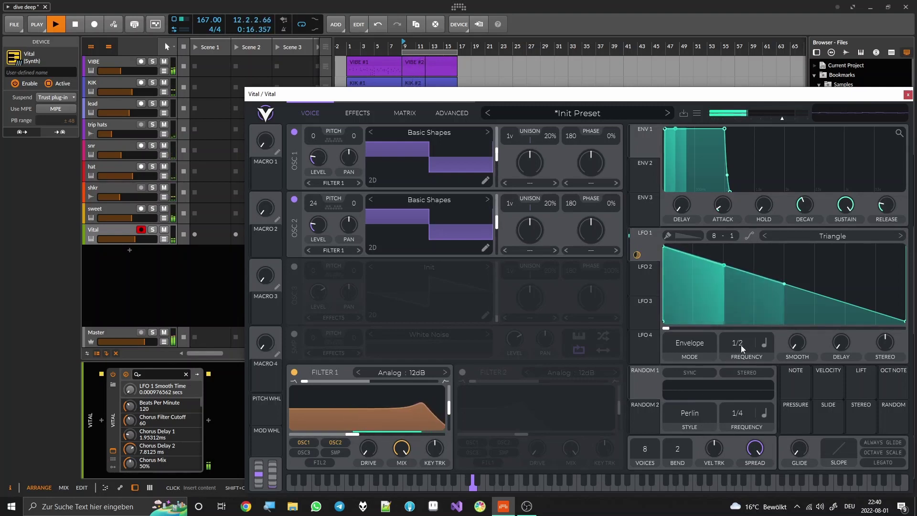
drag(741, 342, 741, 359)
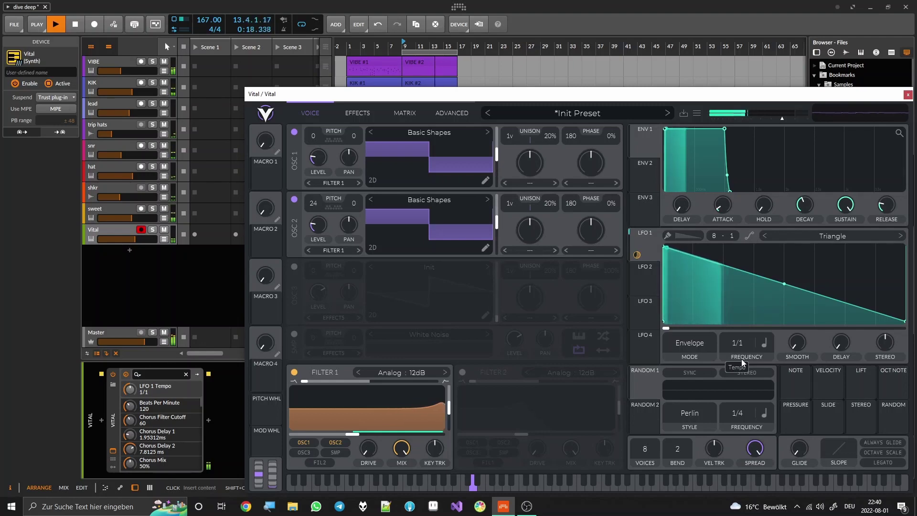
click(908, 94)
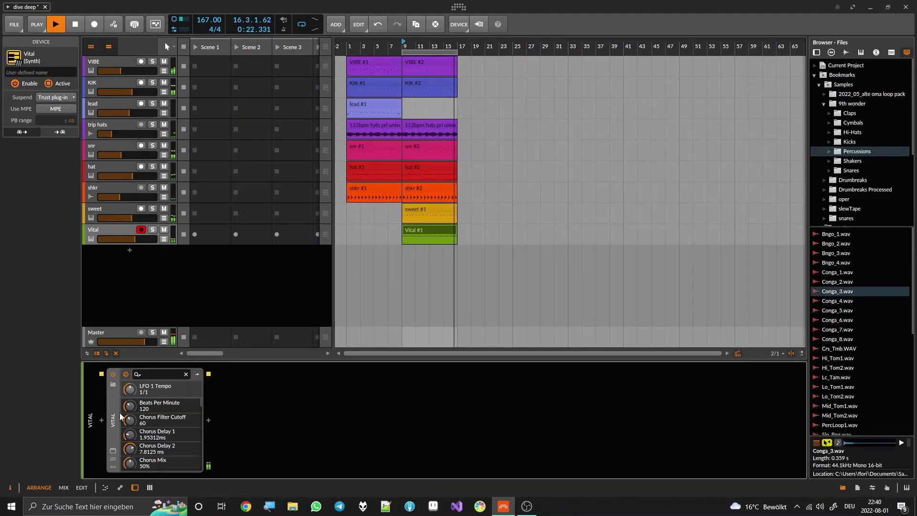
click(113, 450)
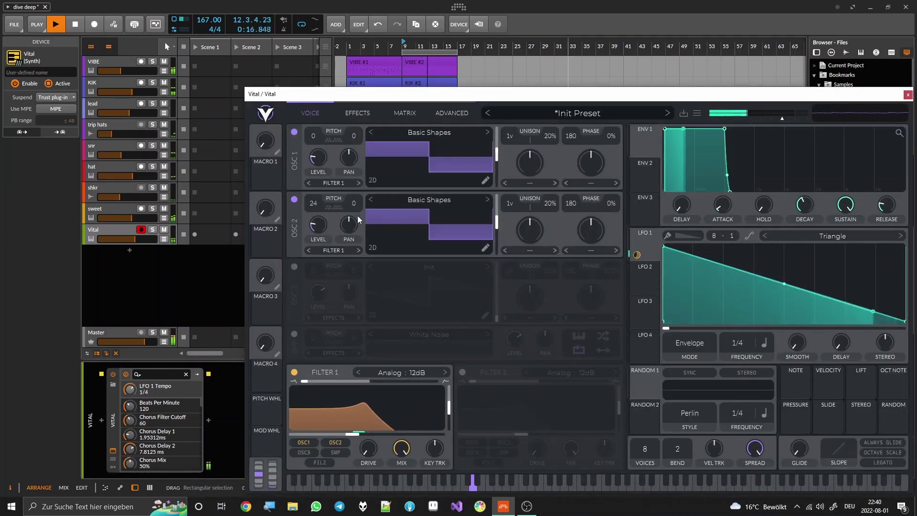
- Lower Filter 1's cutoff, switch it to Dirty: 24dB with about 13.1 dB of drive, and bend LFO 1's falling ramp into a concave curve
drag(350, 435, 384, 380)
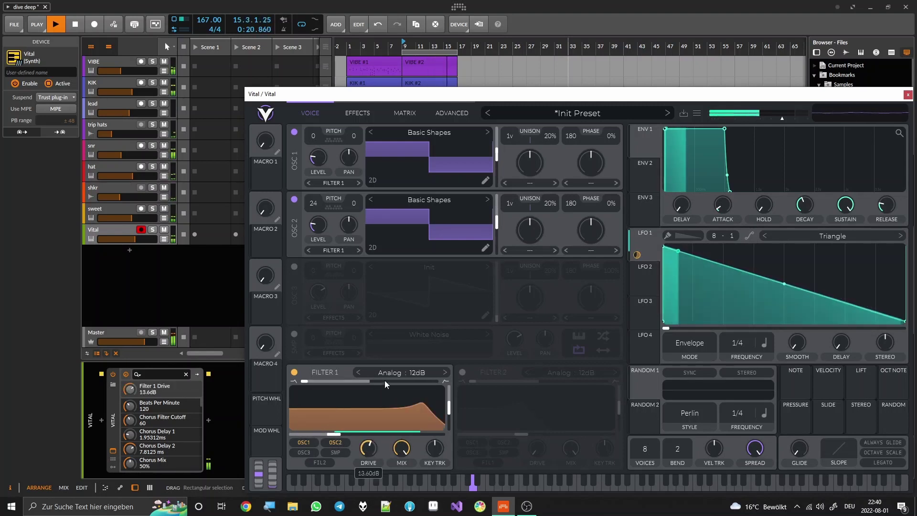
click(445, 373)
click(444, 373)
click(444, 373)
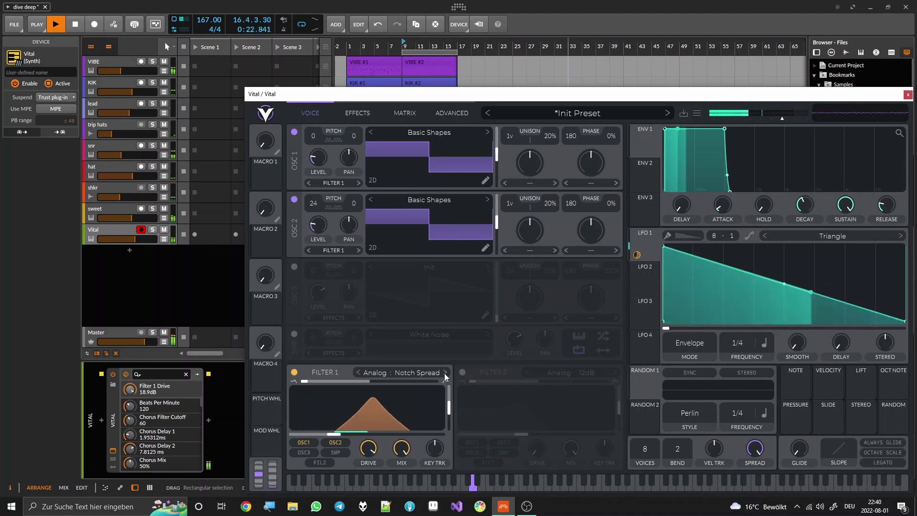
click(444, 374)
click(444, 373)
click(444, 374)
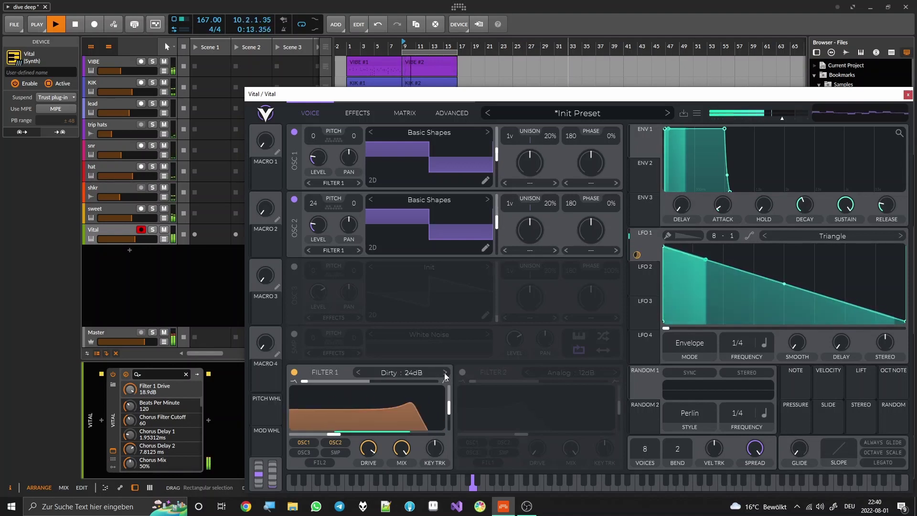
mouse_move(368, 448)
mouse_down()
mouse_move(365, 408)
mouse_move(368, 479)
mouse_move(365, 466)
mouse_up()
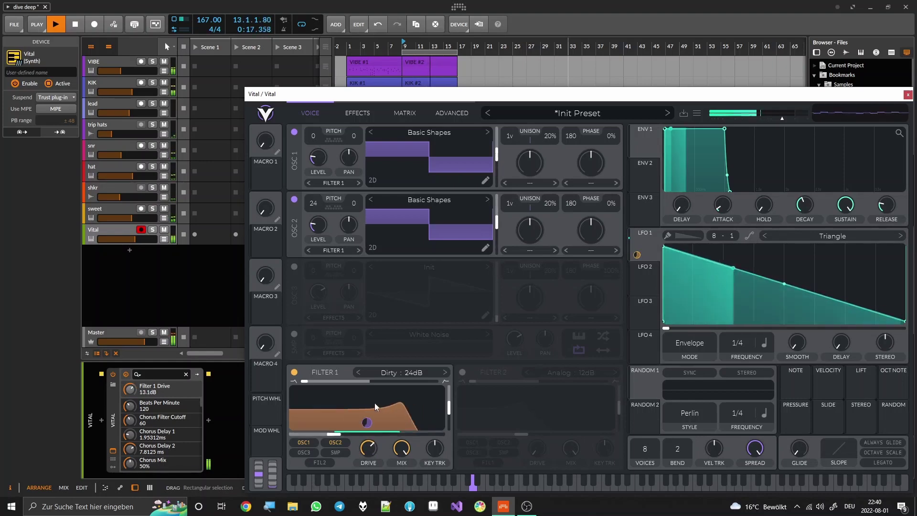
drag(784, 285, 782, 304)
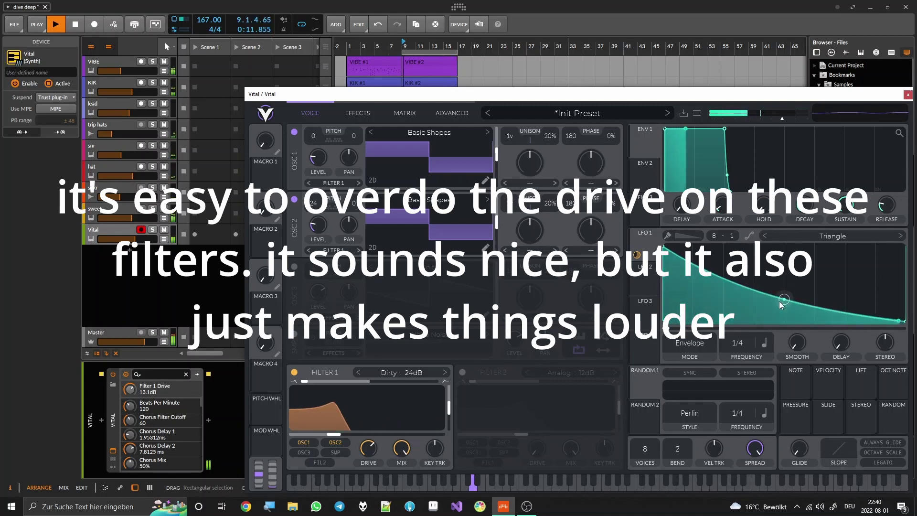
- Enable oscillator 3, route it into Filter 1 and set its phase randomization to 0%
click(294, 267)
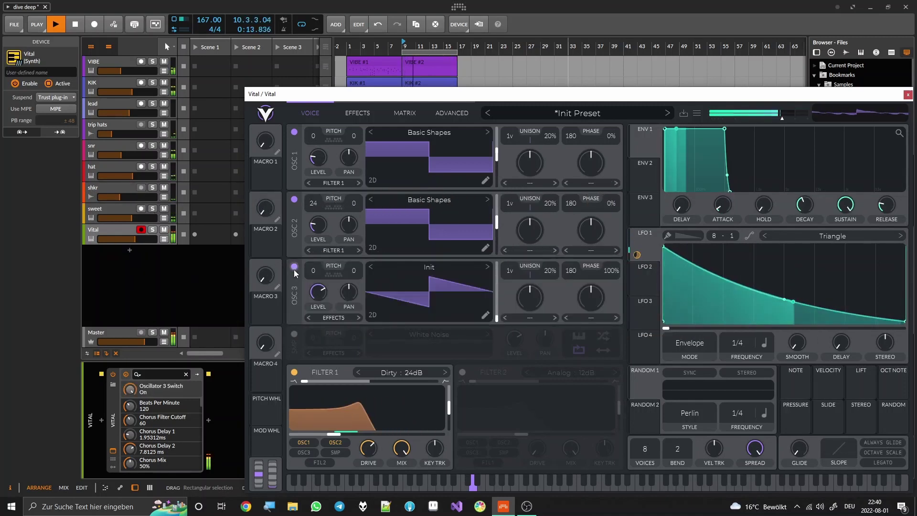
click(294, 267)
click(294, 266)
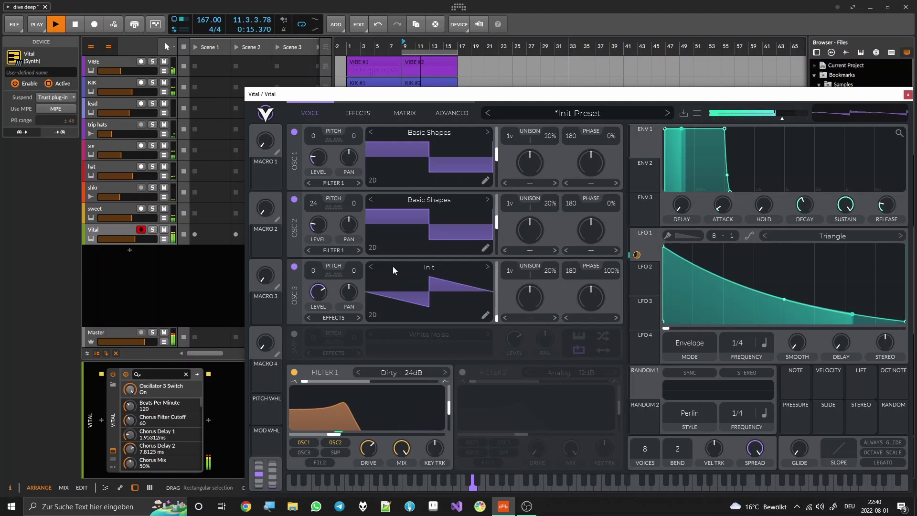
click(309, 318)
click(309, 318)
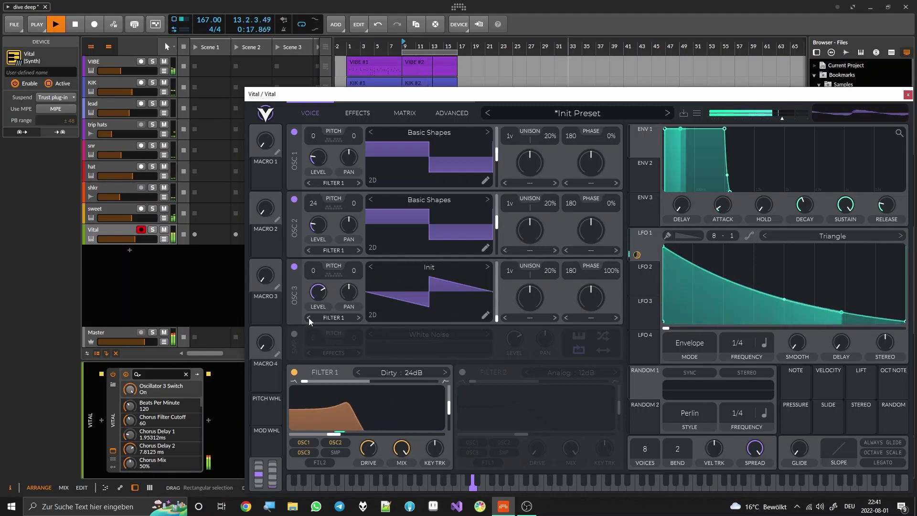
drag(614, 276, 600, 442)
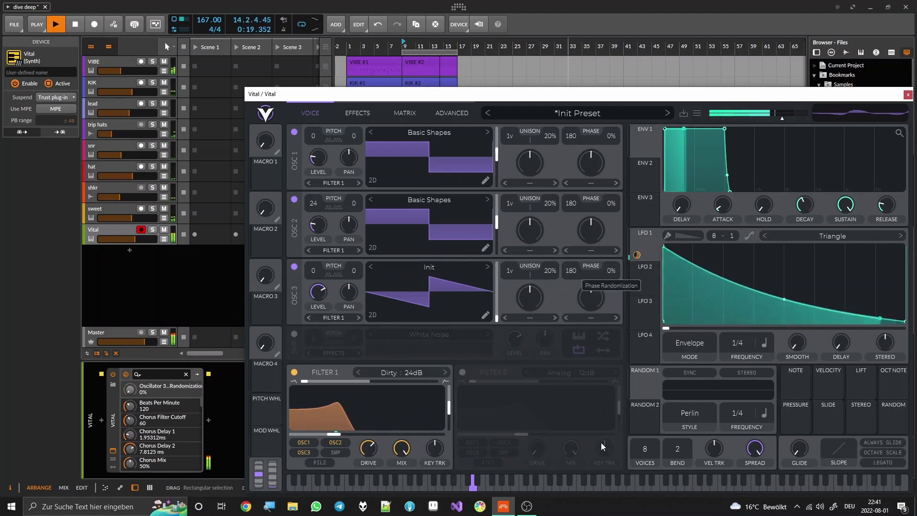
- Give oscillator 3 a Basic Shapes sawtooth at about frame 107, transpose it by 12 and set its level to about 0.11
click(487, 267)
click(486, 268)
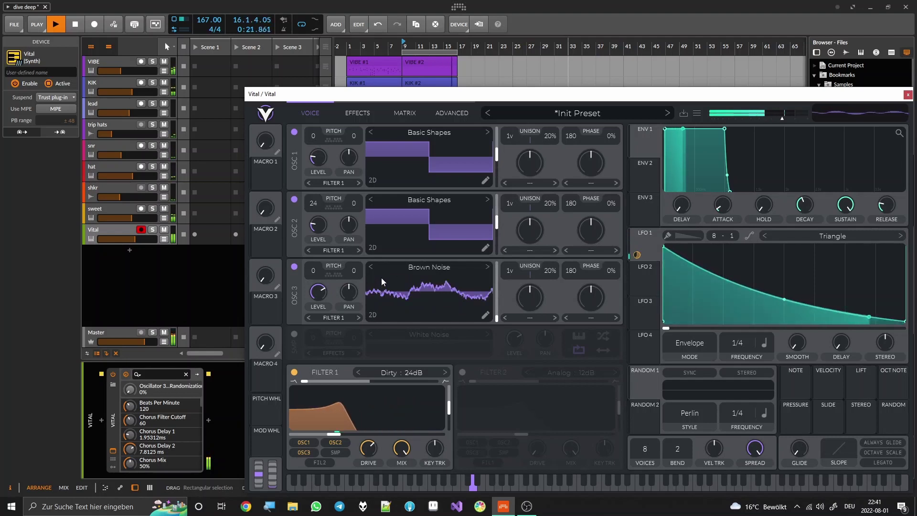
click(371, 268)
drag(421, 291, 422, 251)
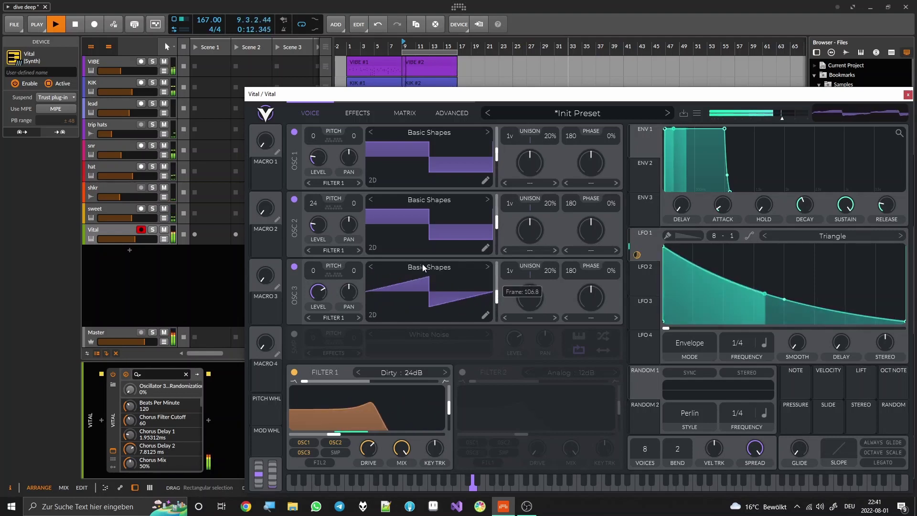
drag(325, 290, 314, 325)
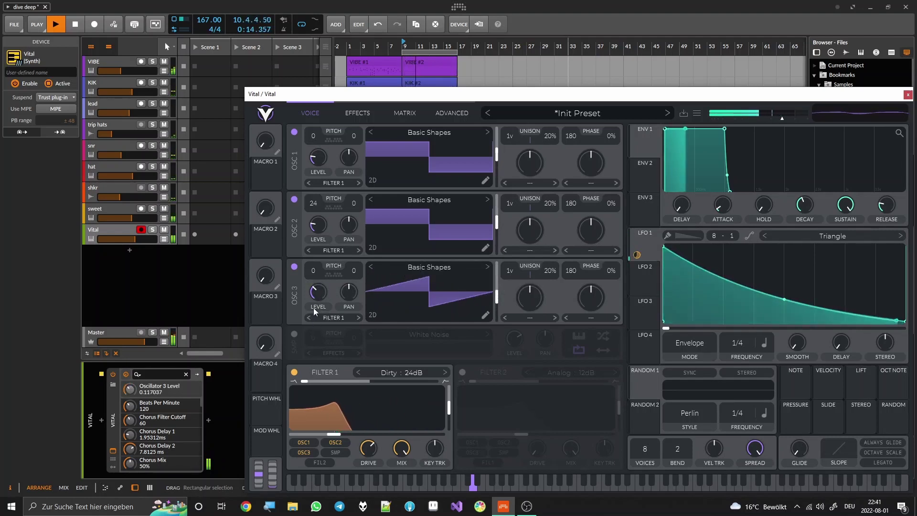
drag(317, 265, 323, 214)
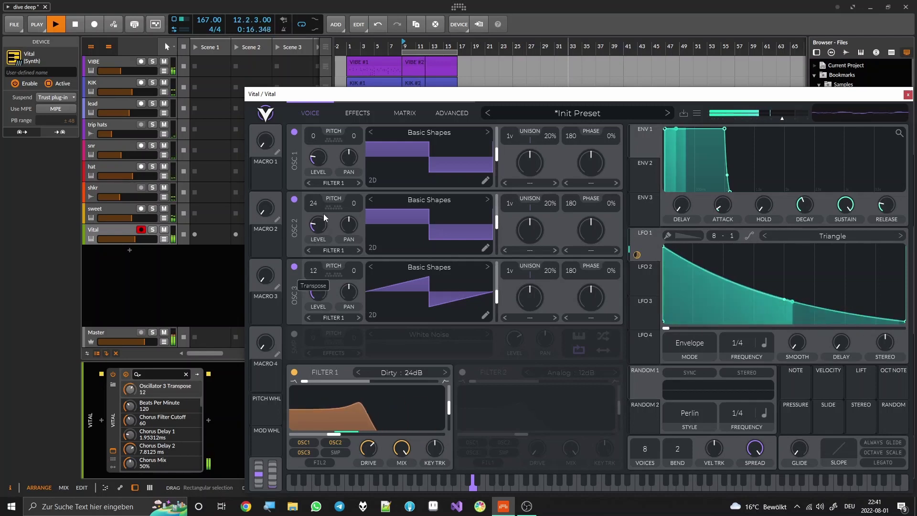
drag(322, 293, 319, 296)
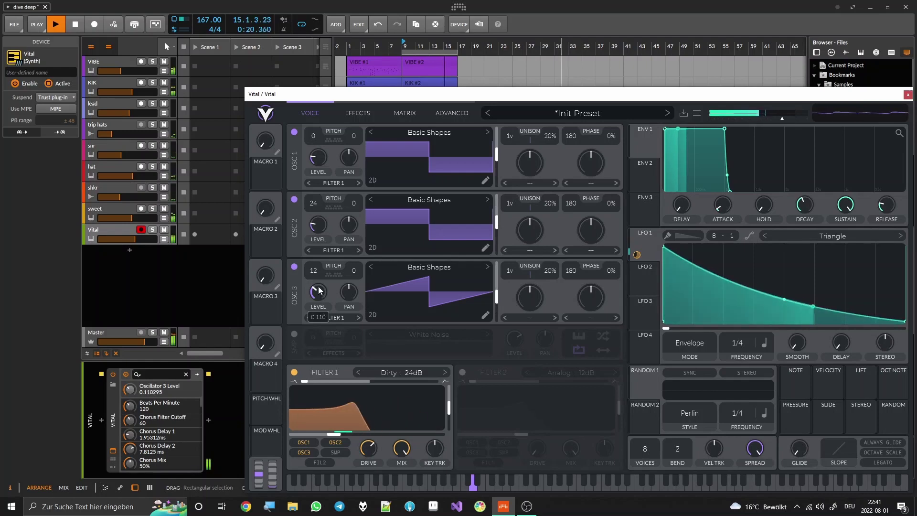
- Give oscillator 3 three unison voices with about 4% detune and set its level to about 0.10
drag(510, 270, 511, 250)
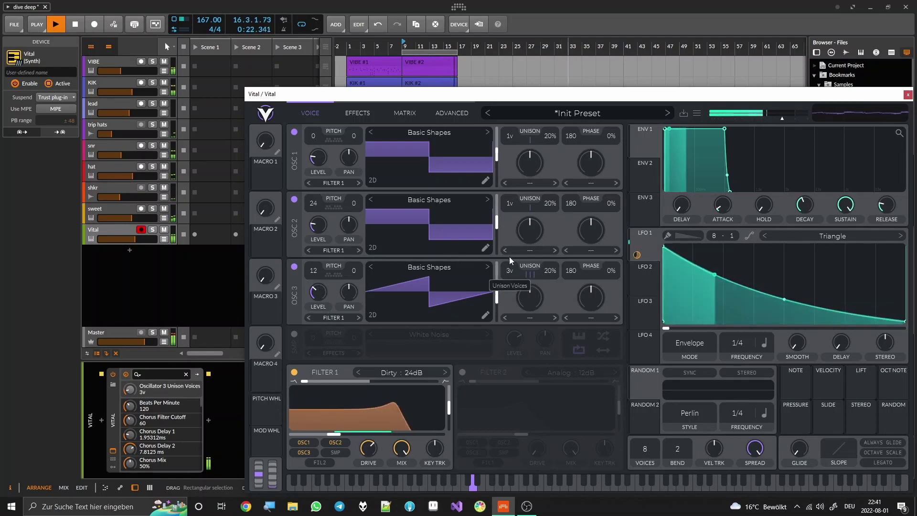
mouse_move(539, 279)
mouse_down()
mouse_move(554, 285)
mouse_move(558, 323)
mouse_move(553, 282)
mouse_up()
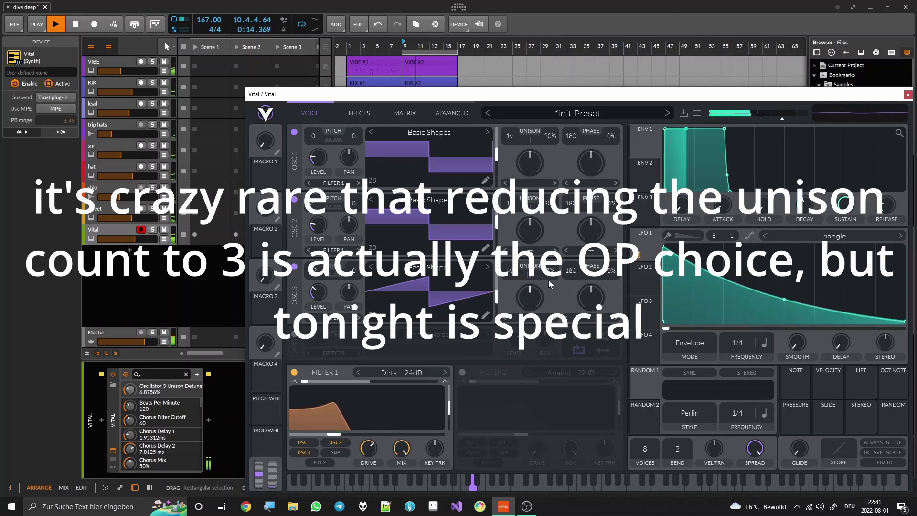
click(452, 113)
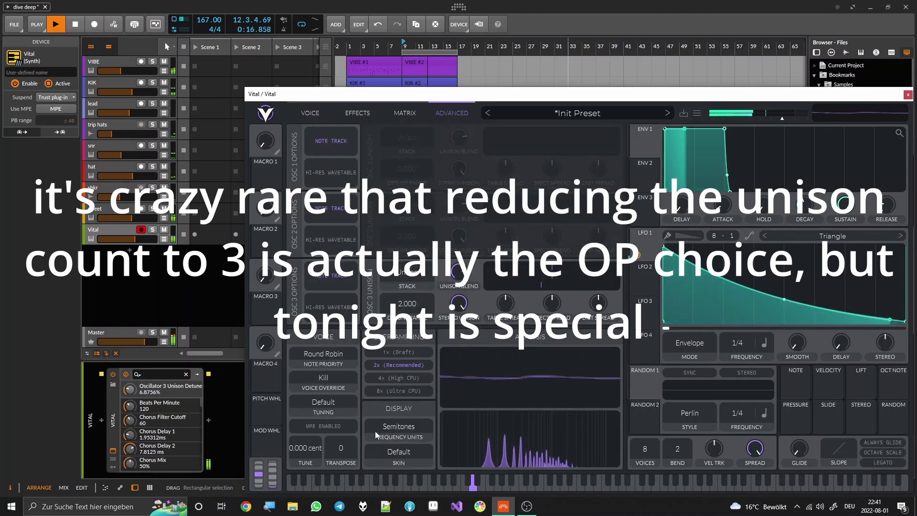
click(322, 111)
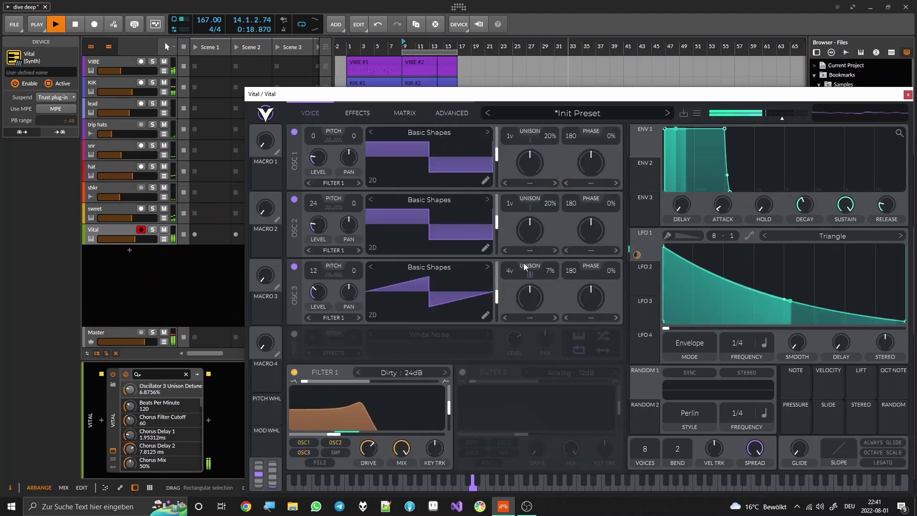
mouse_move(551, 271)
mouse_down()
mouse_move(515, 254)
mouse_move(534, 270)
mouse_move(514, 297)
mouse_move(528, 279)
mouse_move(549, 274)
mouse_move(550, 285)
mouse_up()
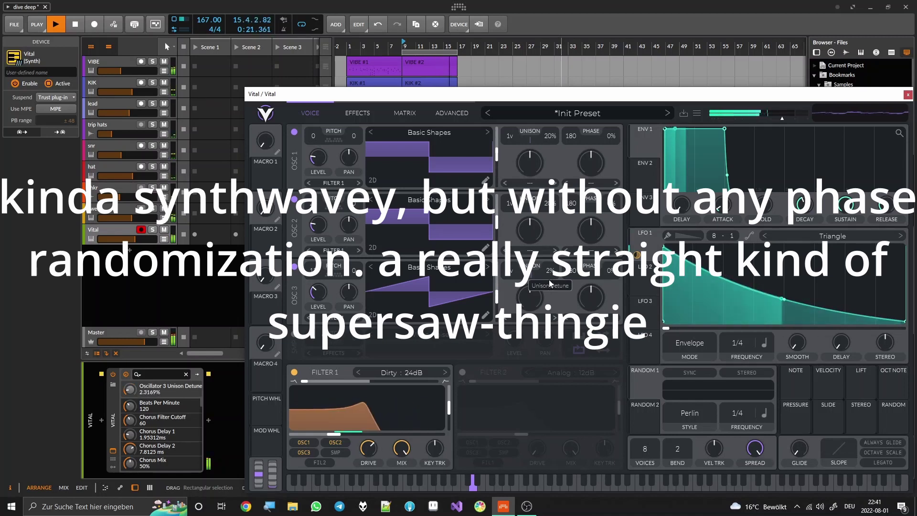
drag(549, 279, 549, 274)
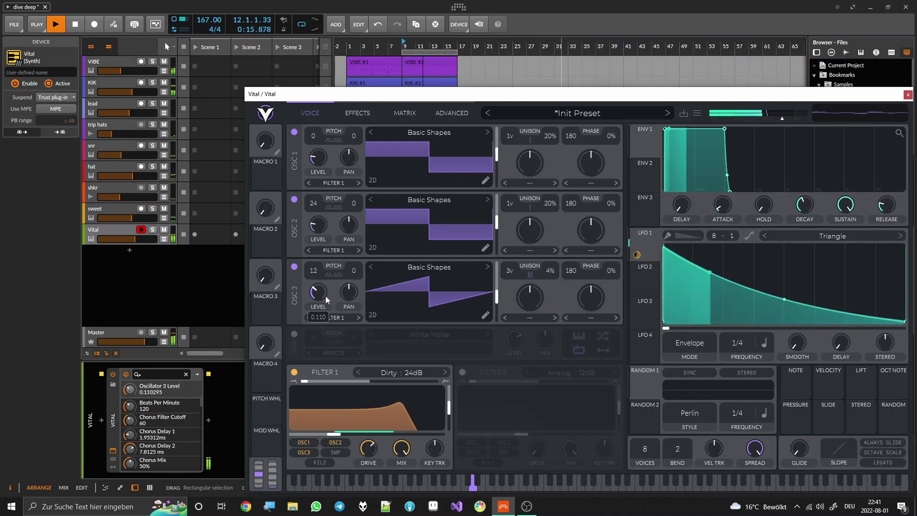
drag(326, 296, 326, 299)
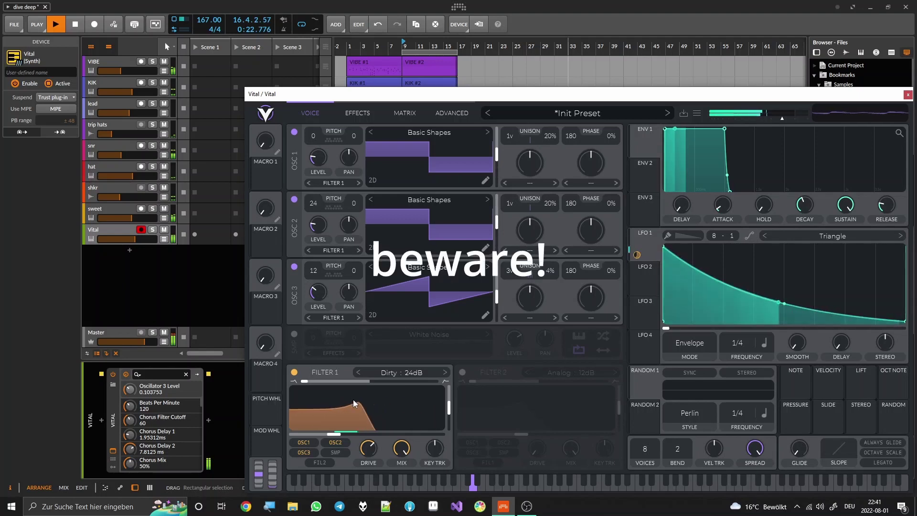
- Enable the White Noise sample, route it into Filter 1 and set its level to about 0.13
click(291, 333)
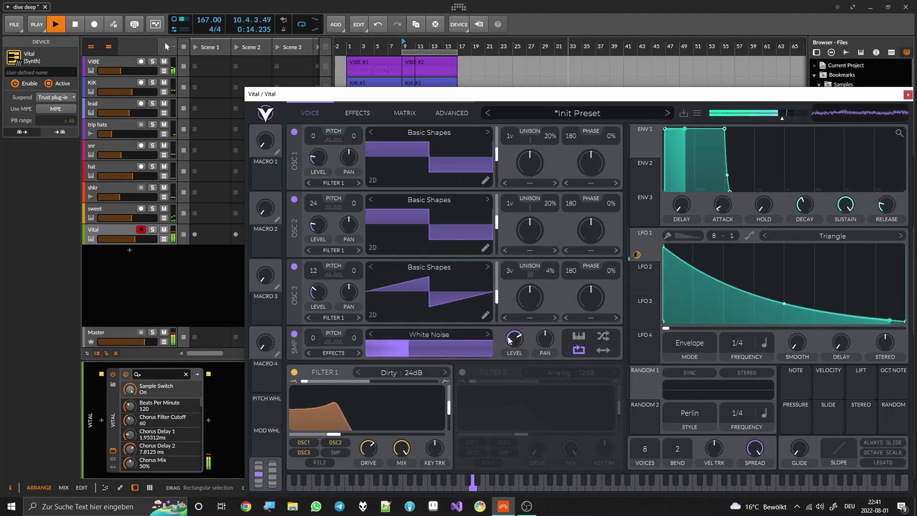
drag(514, 363, 514, 382)
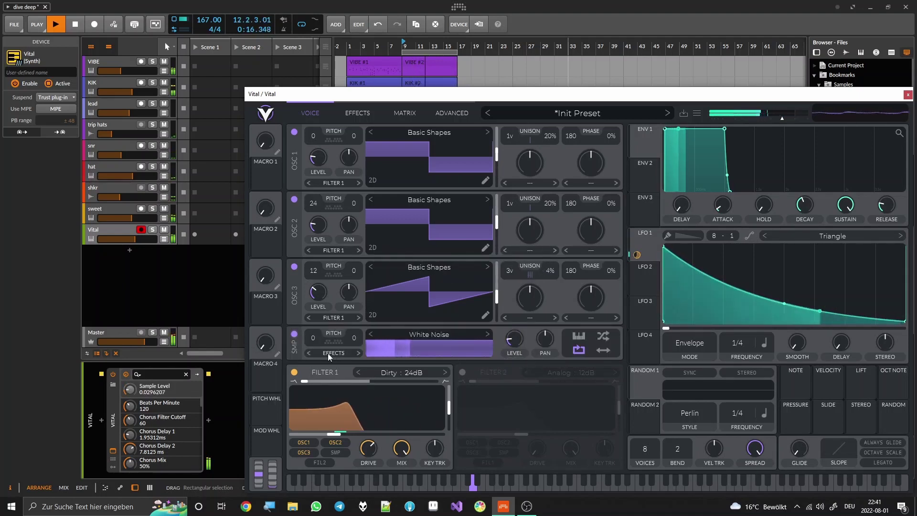
click(308, 352)
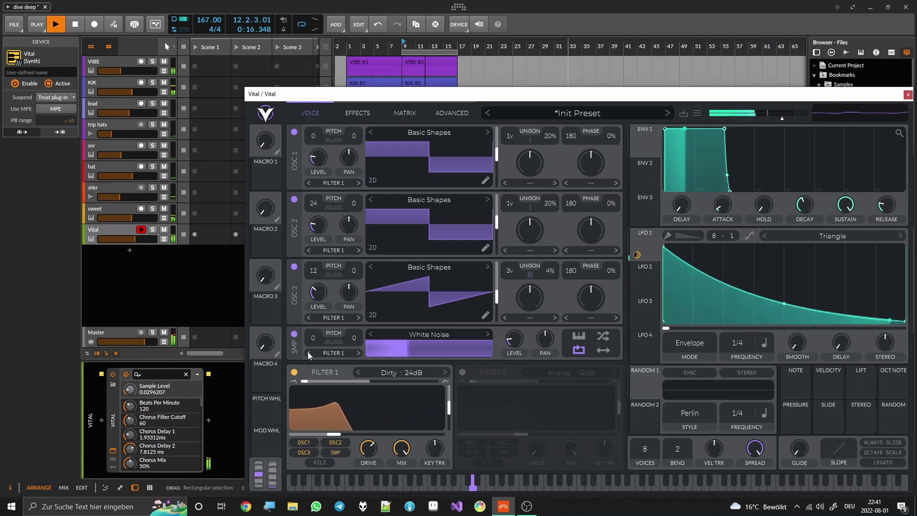
mouse_move(516, 339)
mouse_down()
mouse_move(507, 345)
mouse_move(515, 340)
mouse_up()
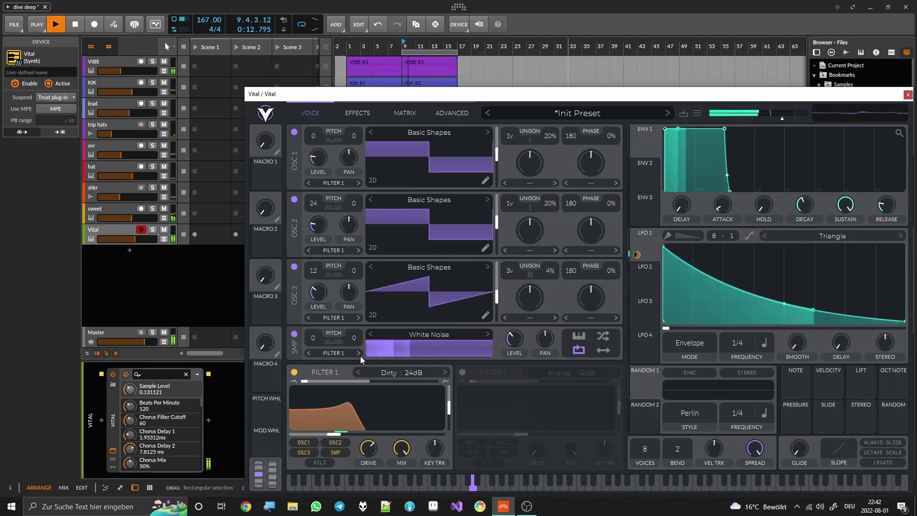
- Transpose the White Noise sample by 16 and readjust its level to about 0.135
drag(314, 340, 331, 264)
drag(517, 340, 519, 305)
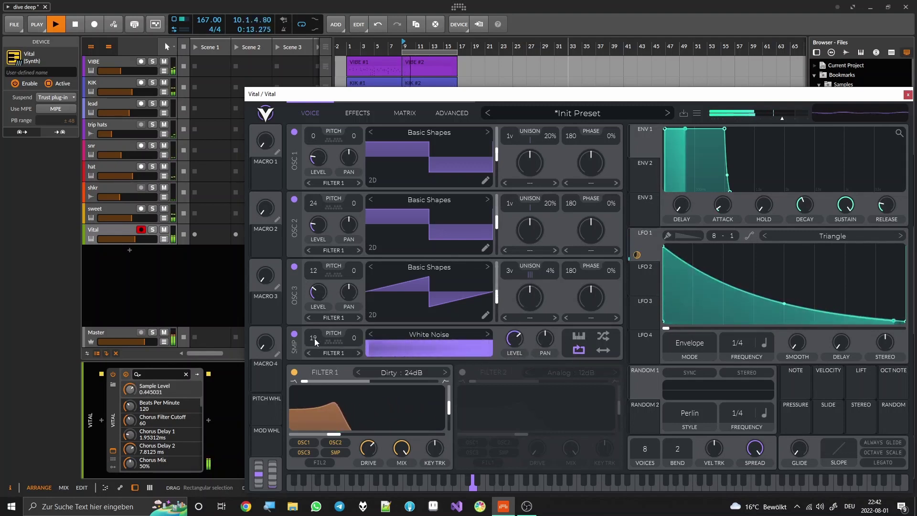
mouse_move(314, 339)
mouse_down()
mouse_move(314, 301)
mouse_move(311, 463)
mouse_move(313, 347)
mouse_up()
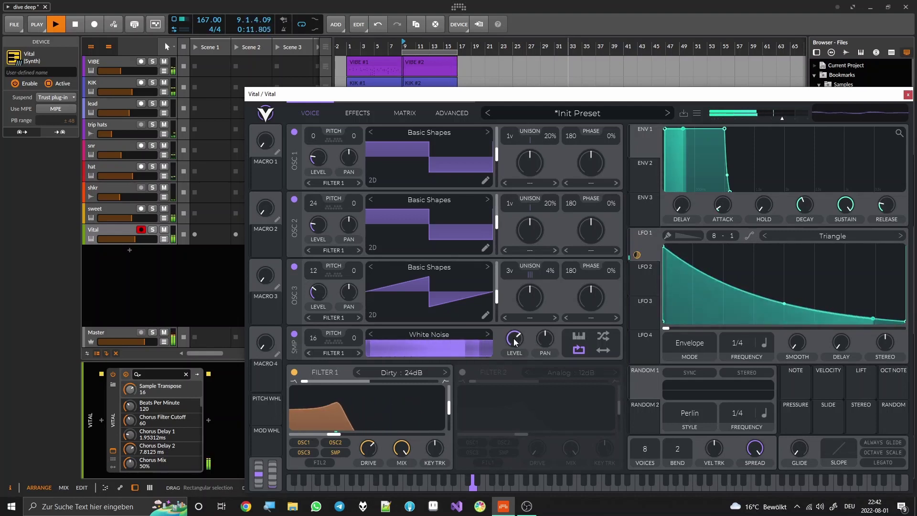
mouse_move(515, 338)
mouse_down()
mouse_move(512, 367)
mouse_move(513, 347)
mouse_up()
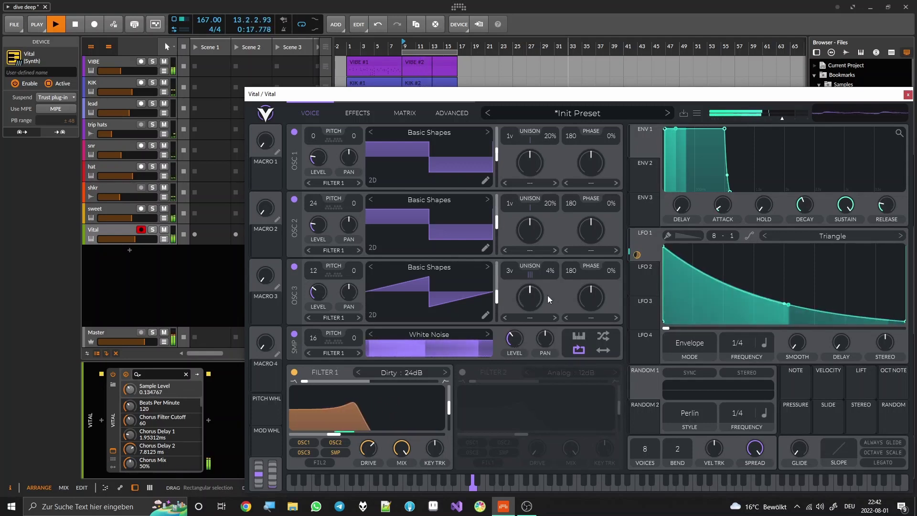
- Try Sync as oscillator 2's wave morph, and settle on Formant at about 59.5%
click(529, 250)
click(591, 250)
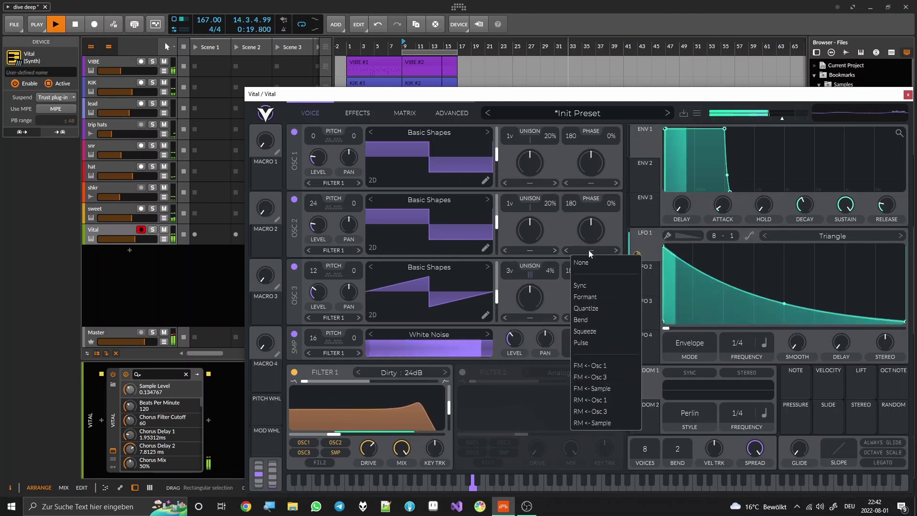
click(591, 287)
drag(594, 228, 590, 211)
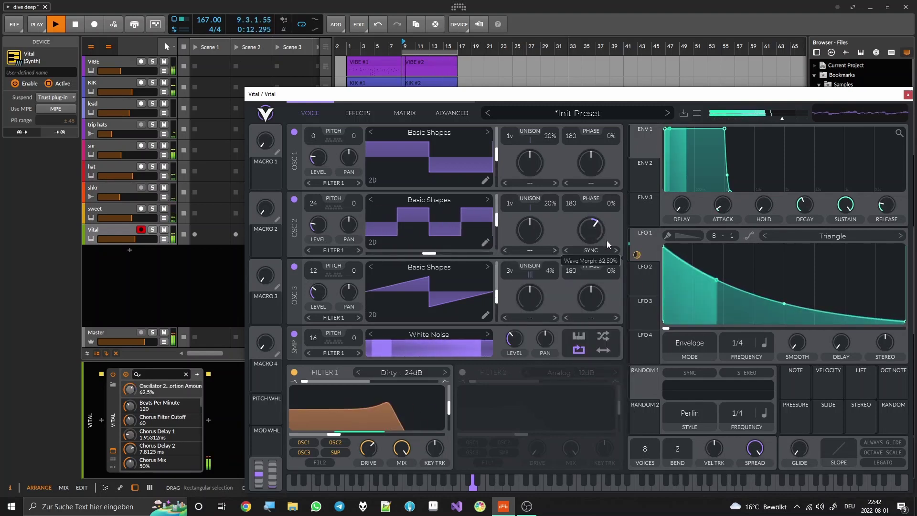
click(616, 250)
scroll(592, 228, down, 1)
drag(590, 226, 589, 239)
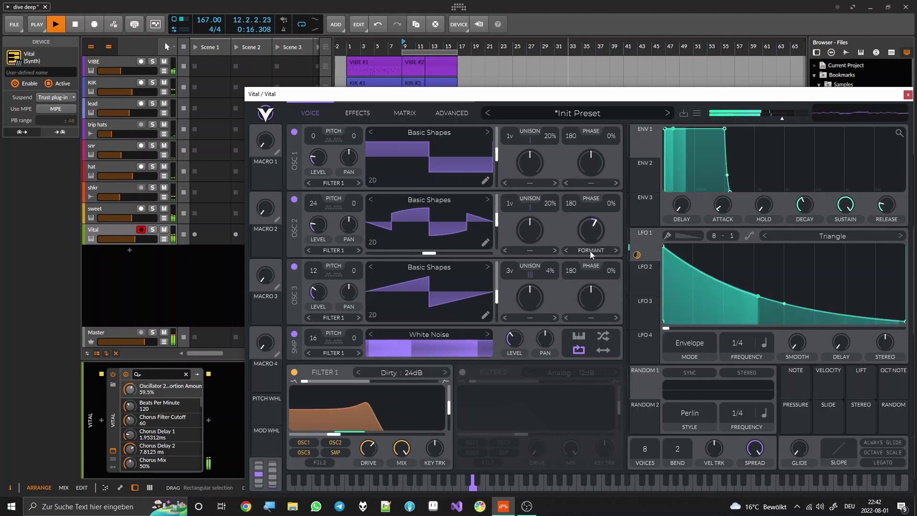
- Audition wave morph modes such as Quantize on oscillator 3 and settle on Bend at 15%
click(616, 317)
click(616, 318)
drag(590, 299, 593, 264)
click(616, 317)
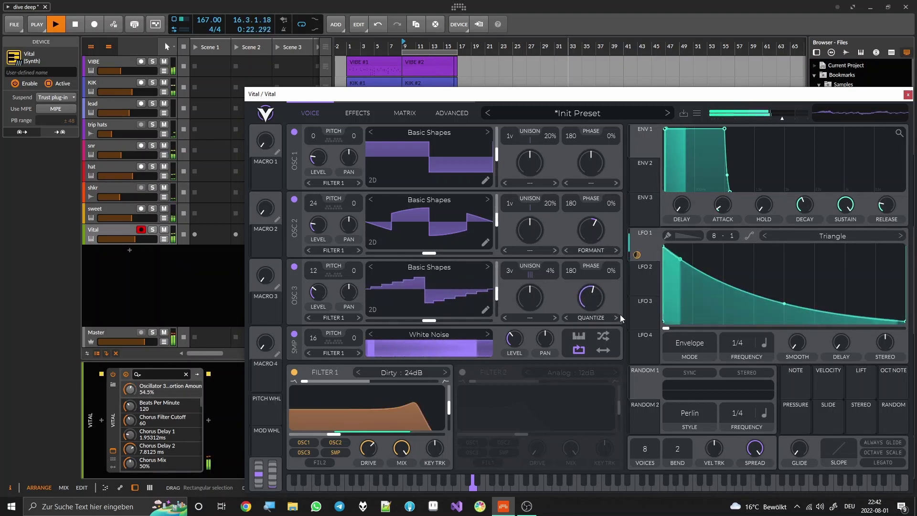
click(617, 318)
drag(596, 303, 603, 341)
- Apply a Harmonic Stretch spectral morph at 27.5% to oscillator 1 and set its level to about 0.026
click(541, 183)
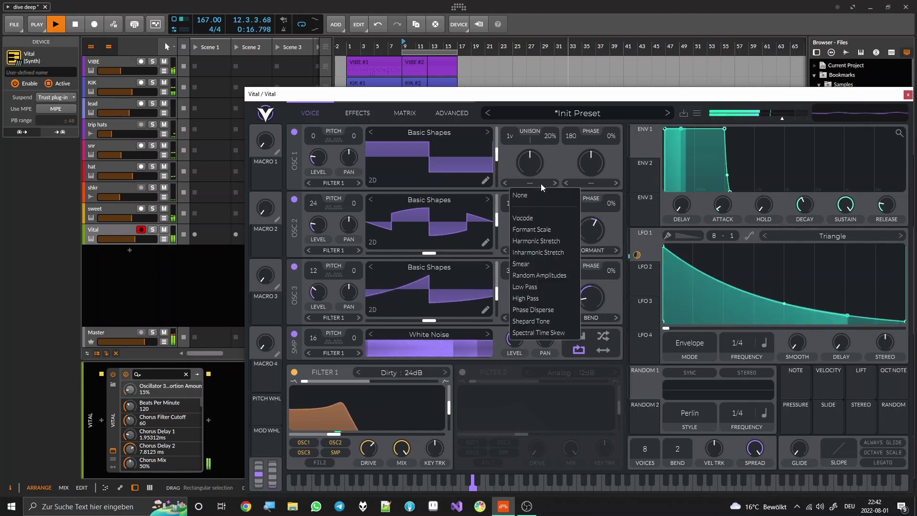
click(535, 208)
drag(528, 173, 546, 124)
click(554, 182)
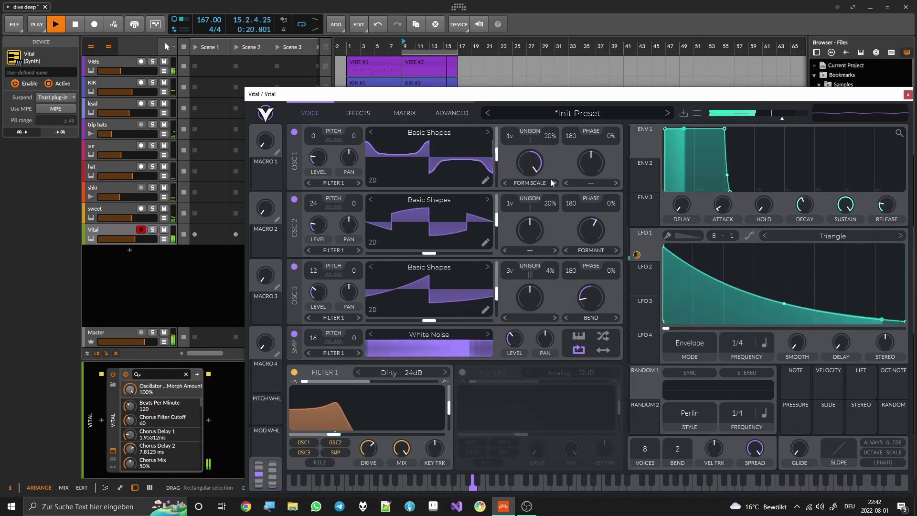
drag(530, 167, 545, 228)
click(554, 183)
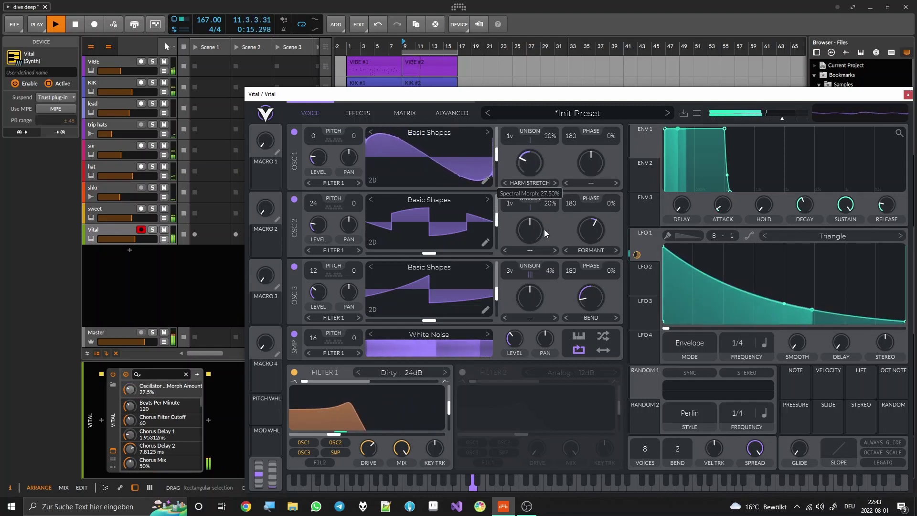
drag(317, 157, 319, 163)
- Try a Soft Clip distortion on the bass with its drive at about -5.4 dB
click(358, 114)
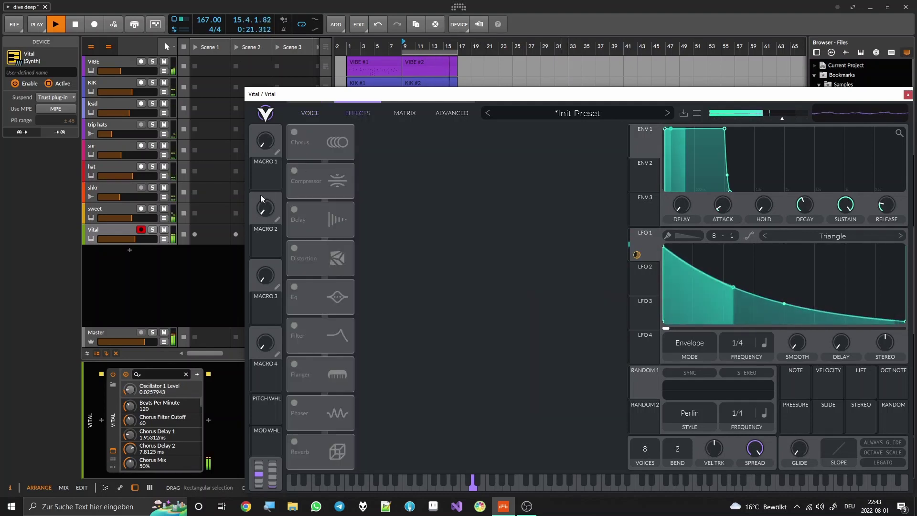
click(291, 248)
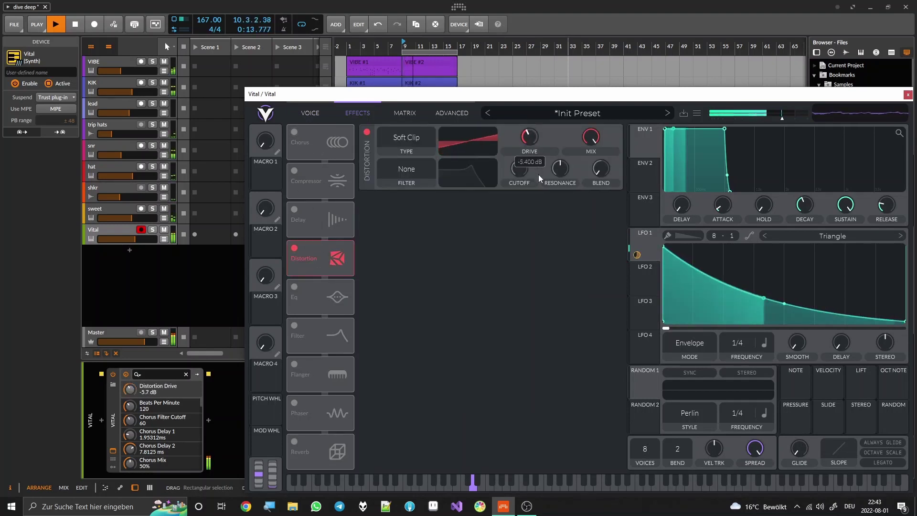
drag(537, 174, 537, 162)
click(291, 251)
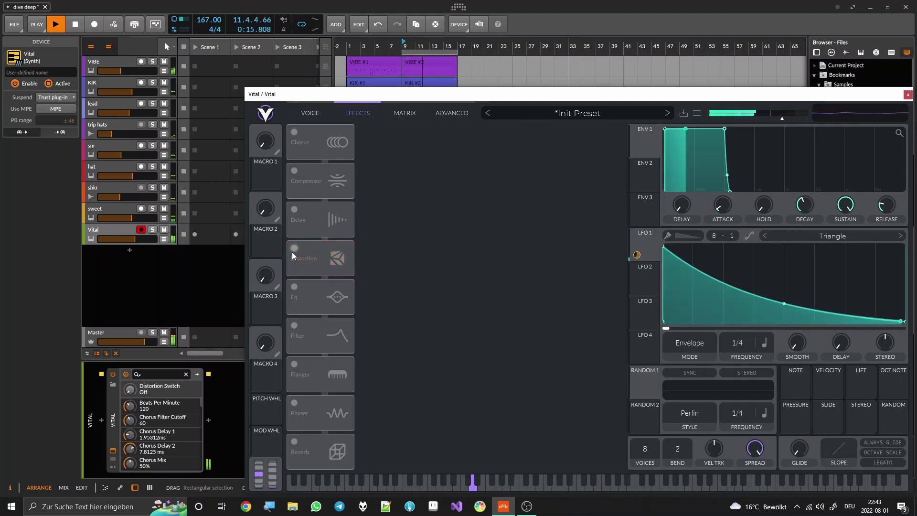
- Transpose oscillator 1 by -12, set its level to about 0.029 and close the synth window
click(311, 114)
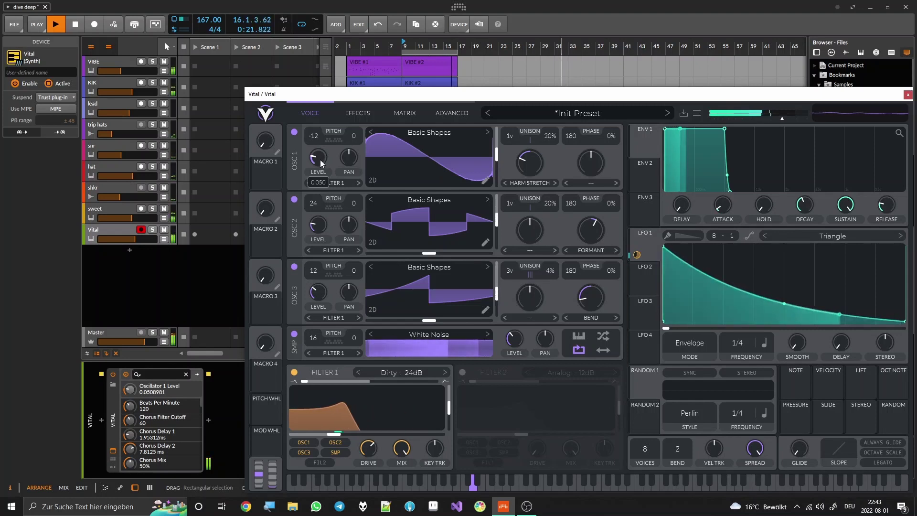
drag(320, 161, 319, 163)
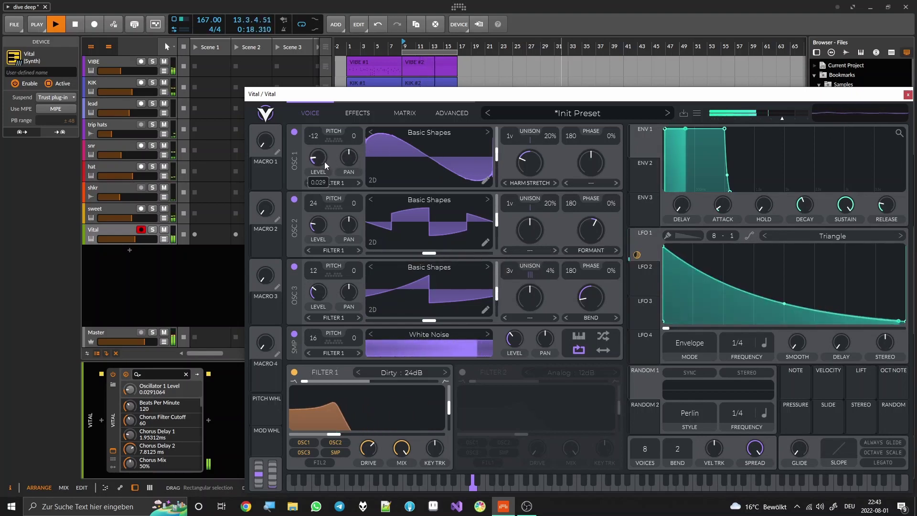
drag(325, 161, 325, 162)
click(908, 94)
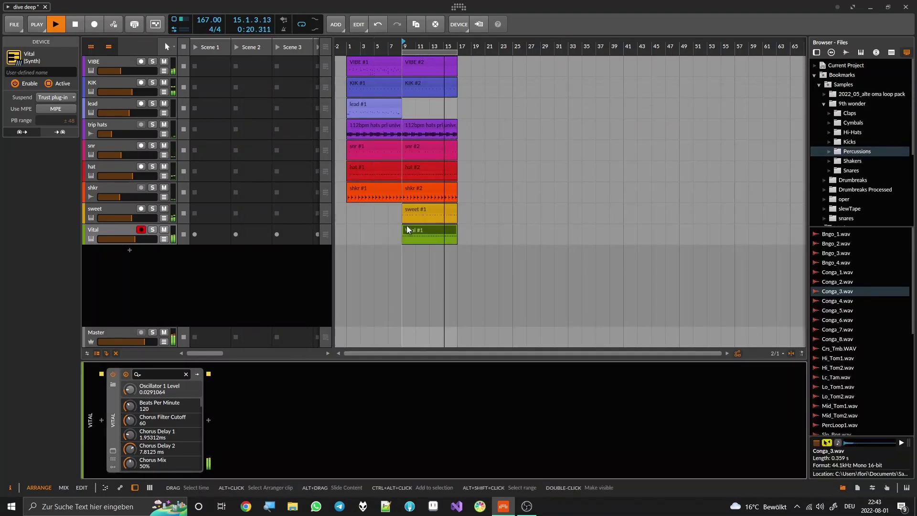
- In the Vital #1 clip, repitch the first bar's notes to D1, A1, A0 and C1 and delete all notes after bar 1
double_click(420, 228)
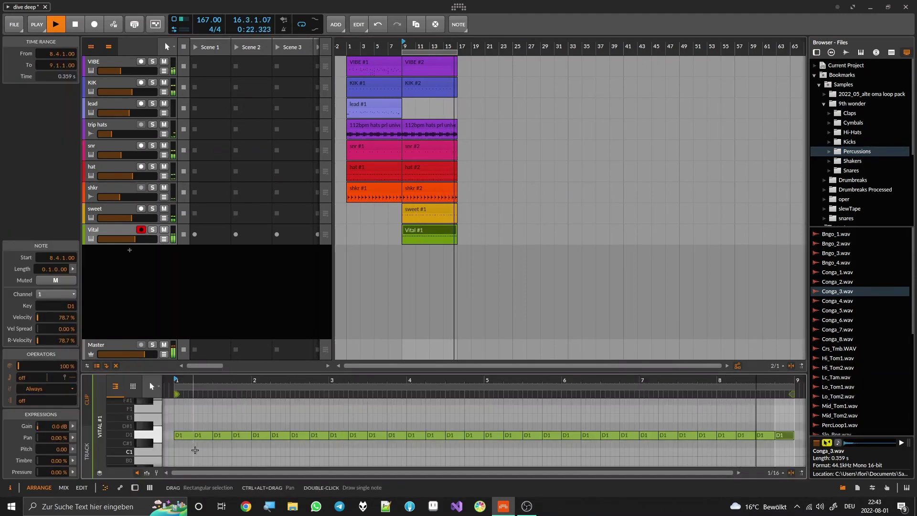
drag(198, 450, 306, 425)
drag(514, 378, 318, 429)
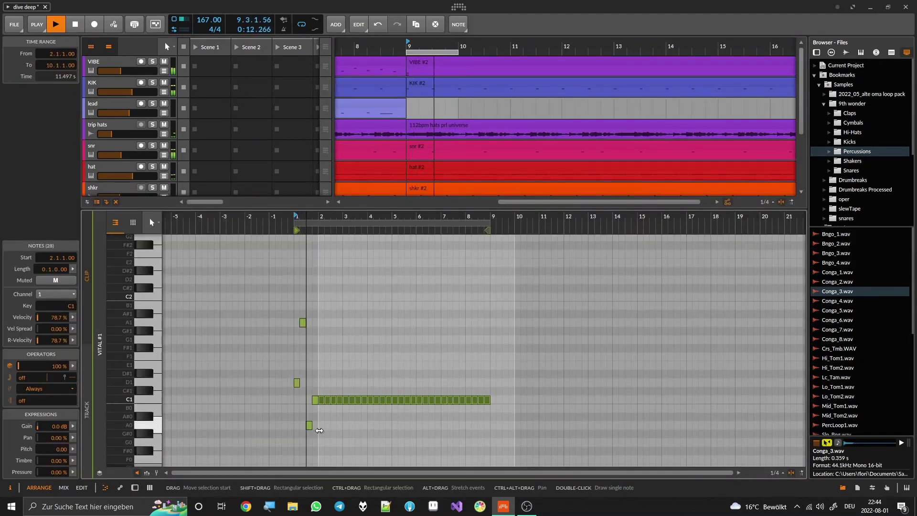
key(Delete)
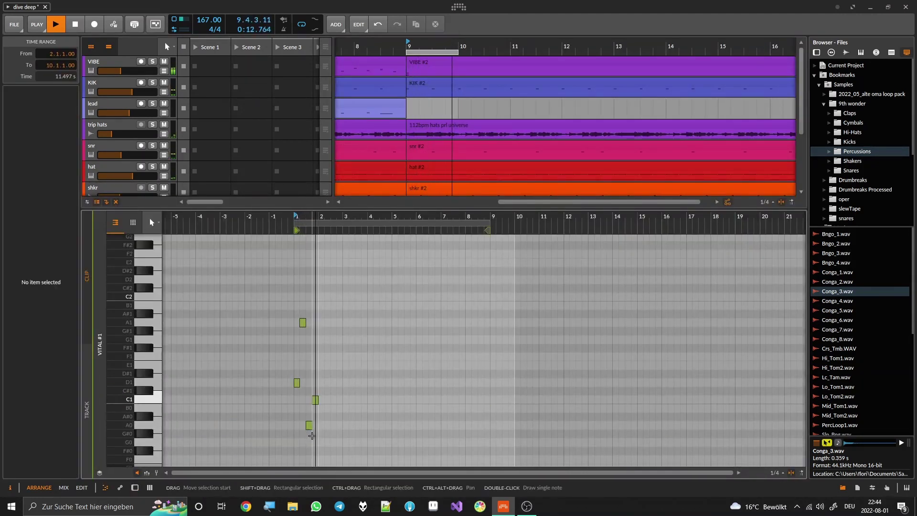
- Duplicate the four-note bar in the Vital #1 clip repeatedly through bar 9
scroll(298, 439, up, 3)
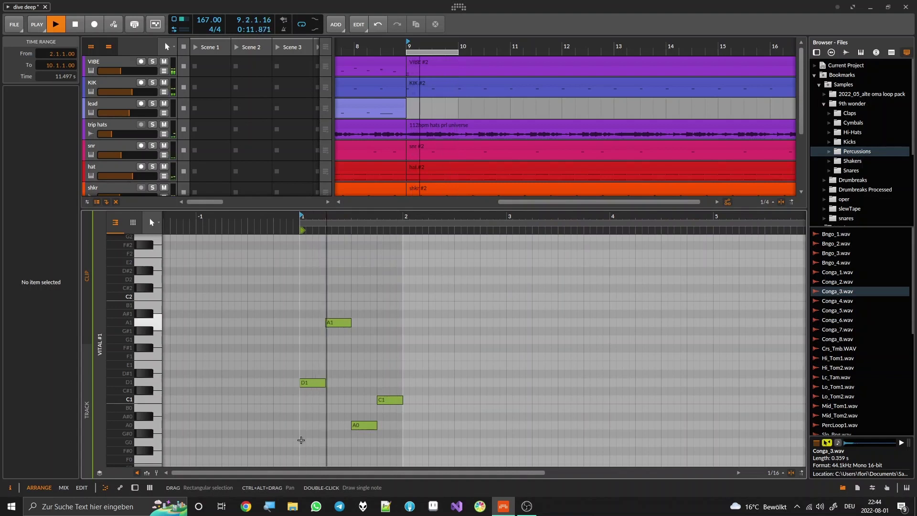
drag(301, 440, 398, 290)
key(ctrl+d)
key(ctrl+d)
key(ctrl+d)
key(ctrl+d)
key(ctrl+d)
key(ctrl+d)
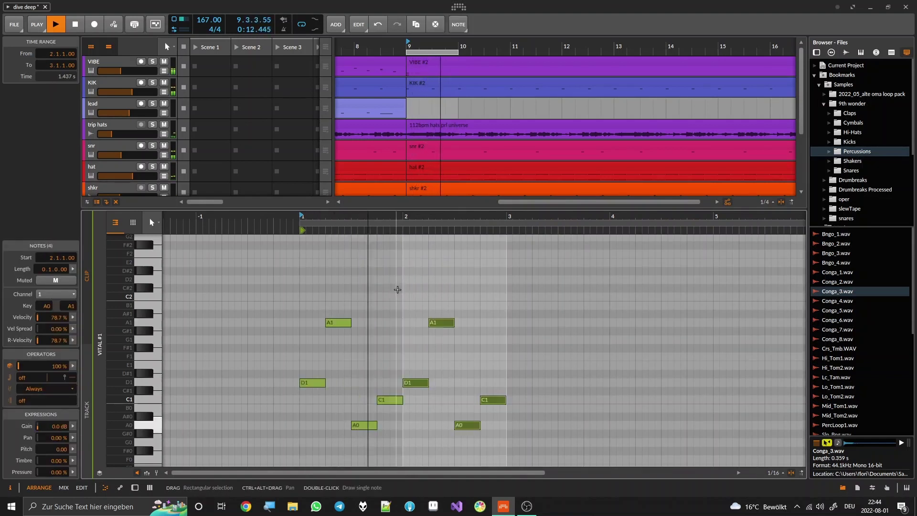
key(ctrl+d)
key(ctrl+d)
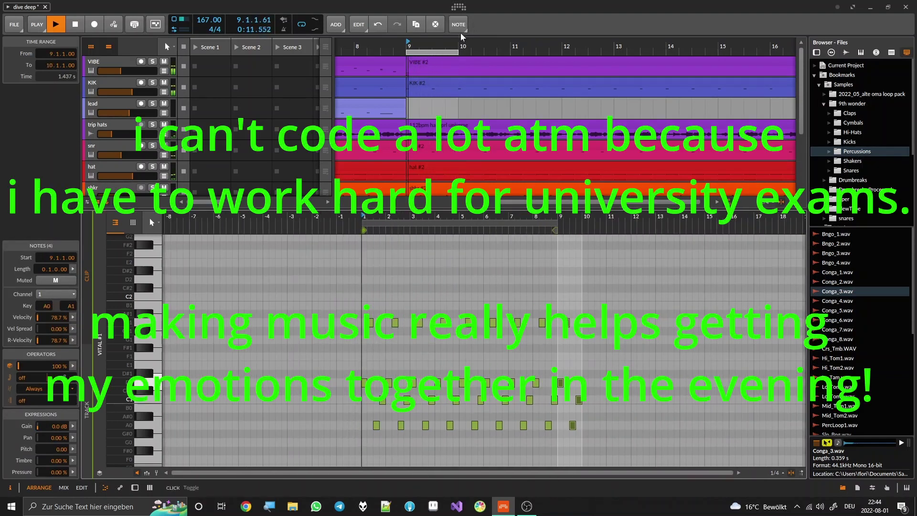
- Extend the arrangement loop region starting at bar 9 to a length of 8 bars
drag(458, 53, 705, 54)
scroll(560, 129, down, 5)
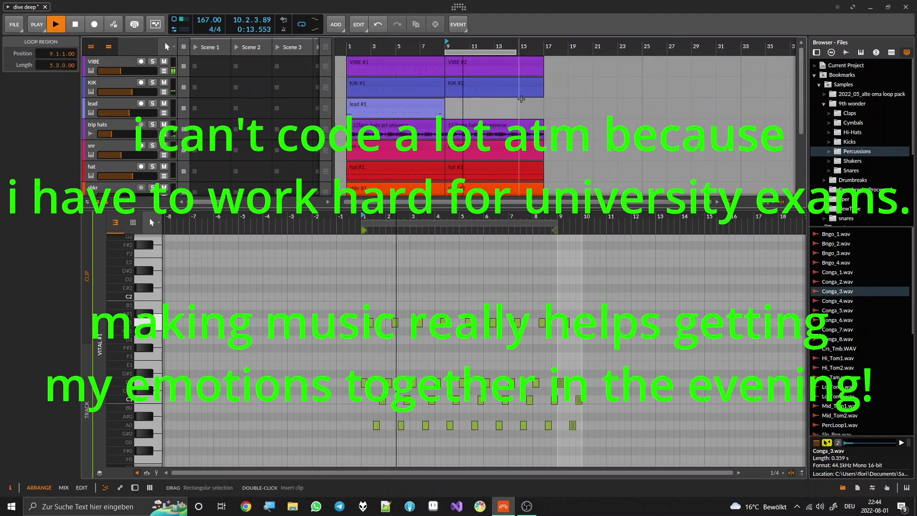
drag(516, 52, 539, 56)
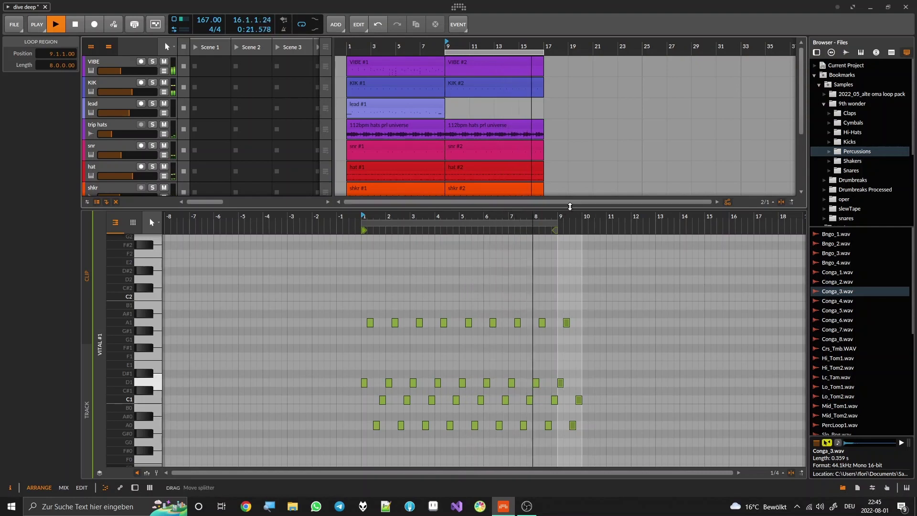
- Collapse the clip editor and move the Vital track above the sweet track in the arrangement
drag(569, 208, 593, 512)
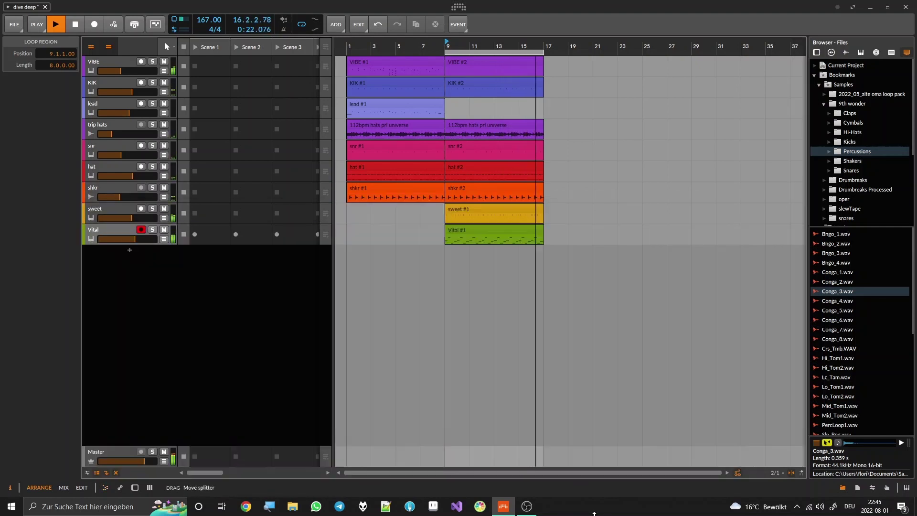
click(99, 215)
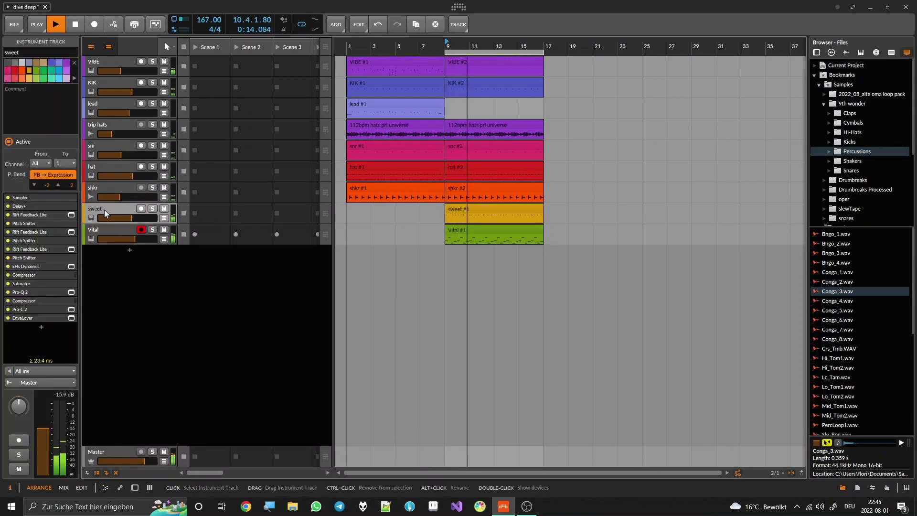
click(96, 230)
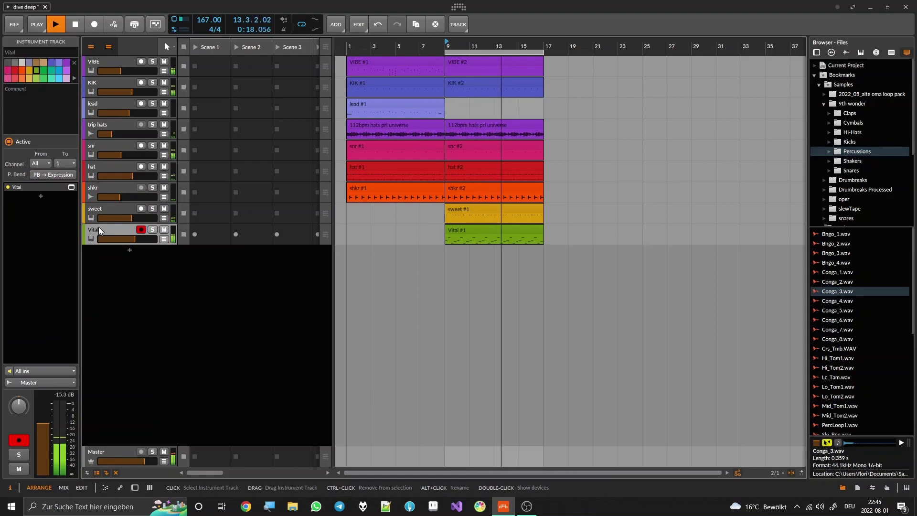
drag(98, 227, 104, 208)
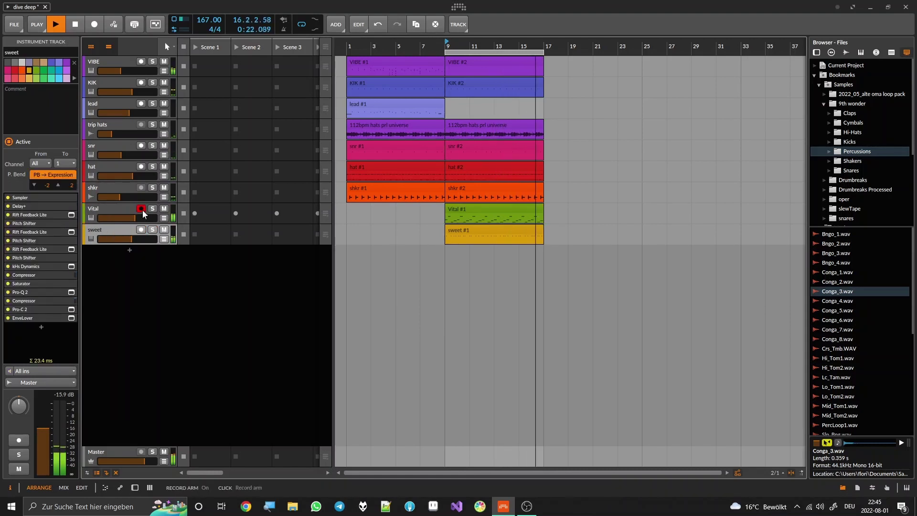
click(114, 206)
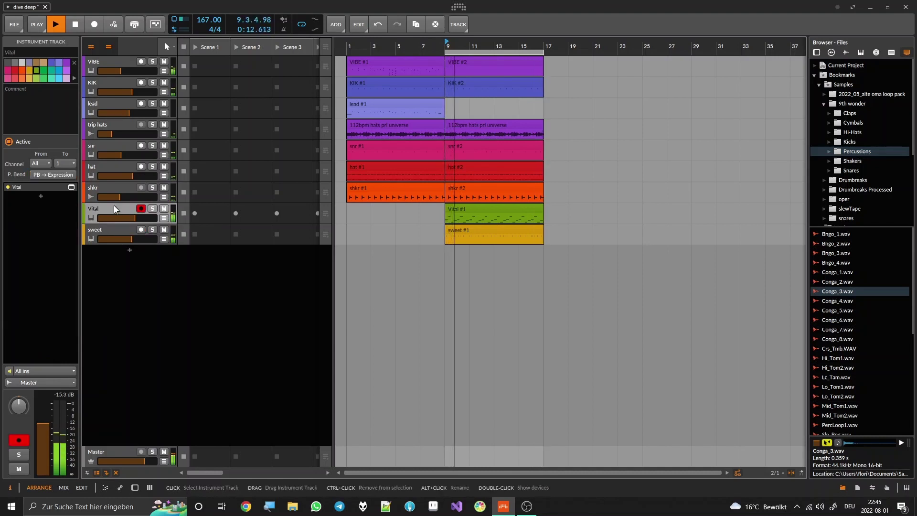
- Show the Vital track's device chain and add a Multiband FX-3 after the synth
double_click(114, 206)
click(209, 421)
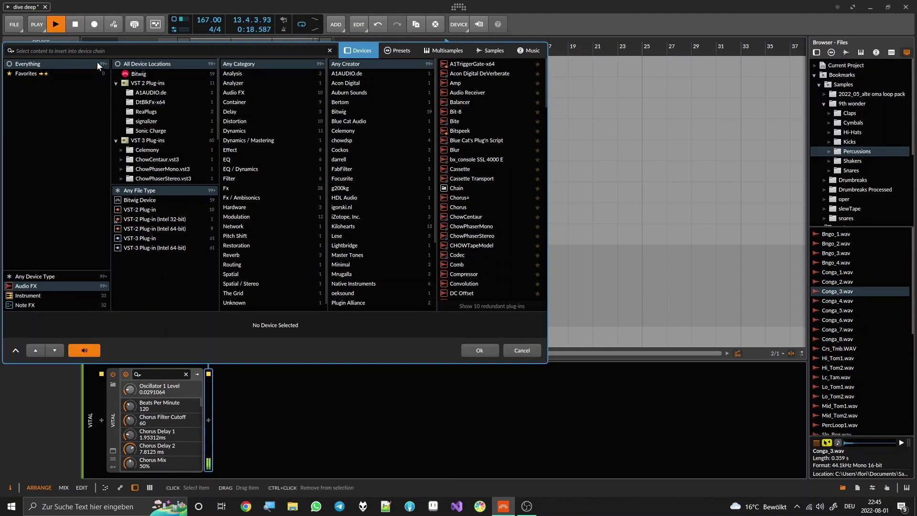
text(MUL)
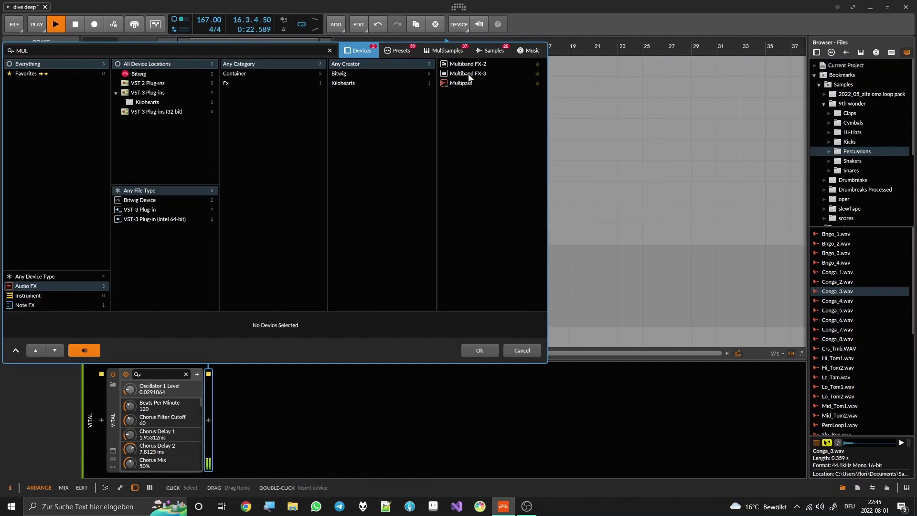
double_click(468, 74)
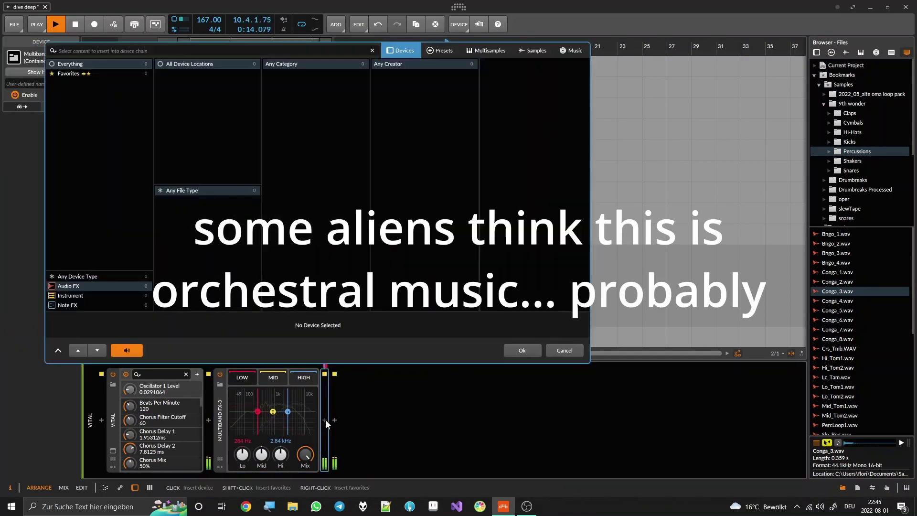
- Insert the Fuzzploid distortion into the low band of Multiband FX-3
click(325, 420)
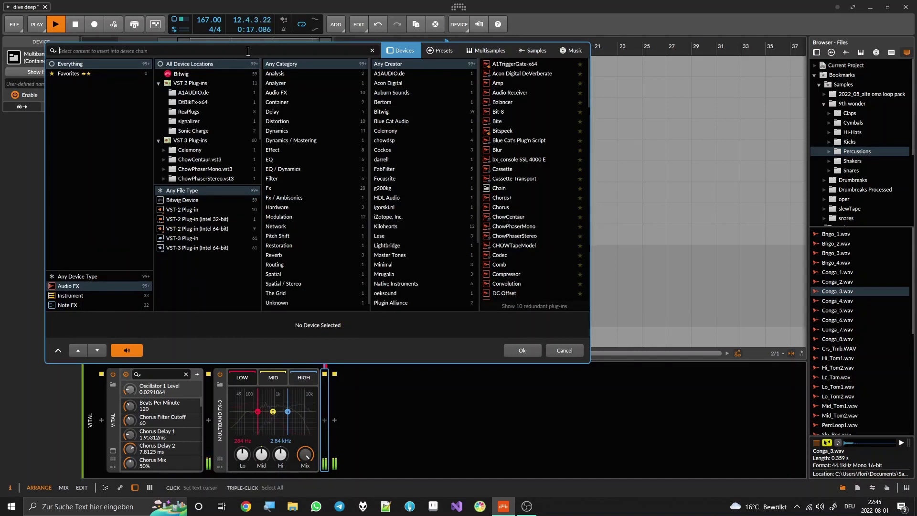
text(FUZZ)
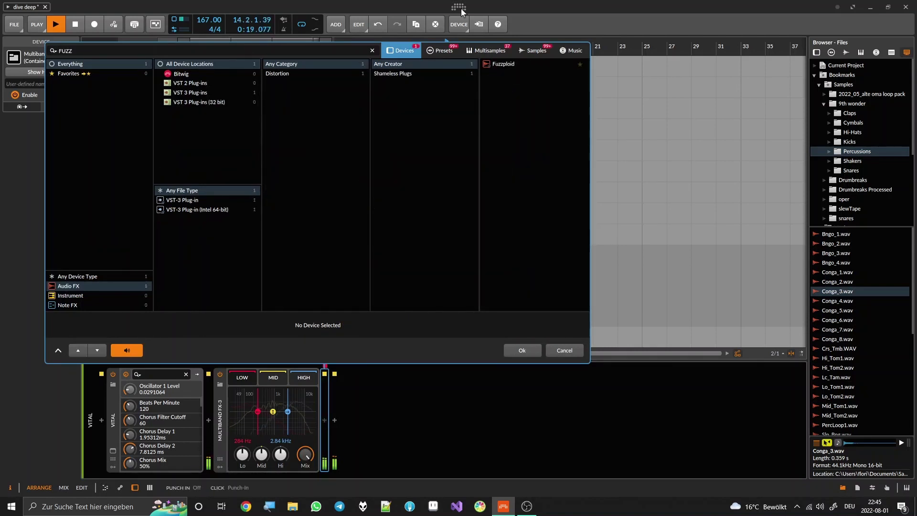
click(512, 64)
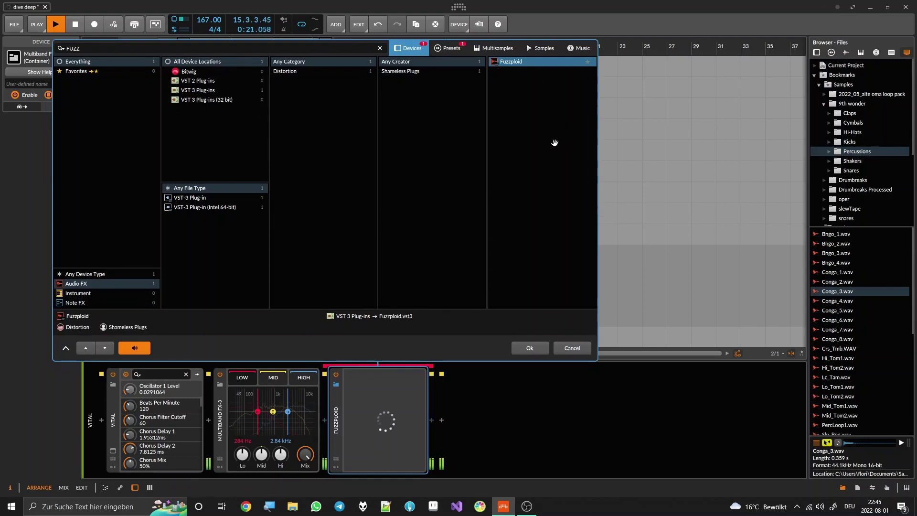
click(517, 347)
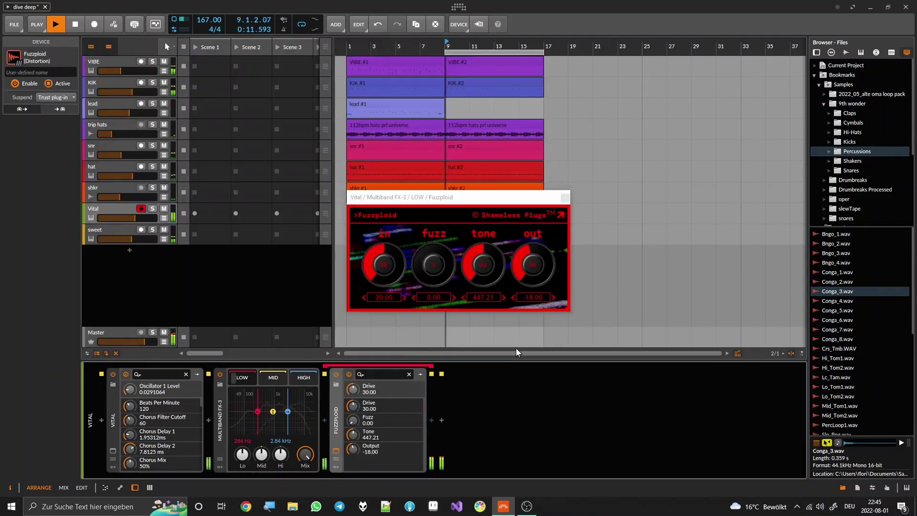
- Set the low band's Fuzzploid to drive 14.53, tone 111.80 and output about -19.4, comparing it bypassed, and collapse the device
drag(483, 264, 483, 277)
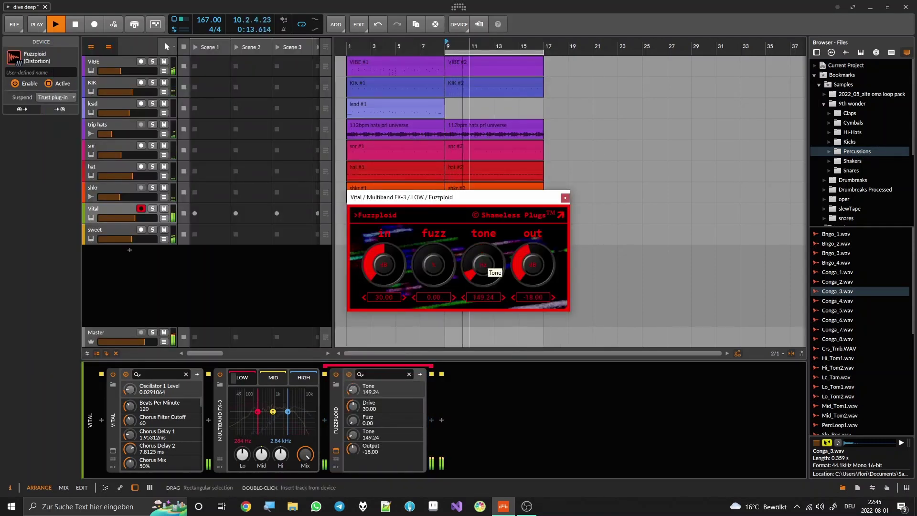
drag(401, 264, 401, 277)
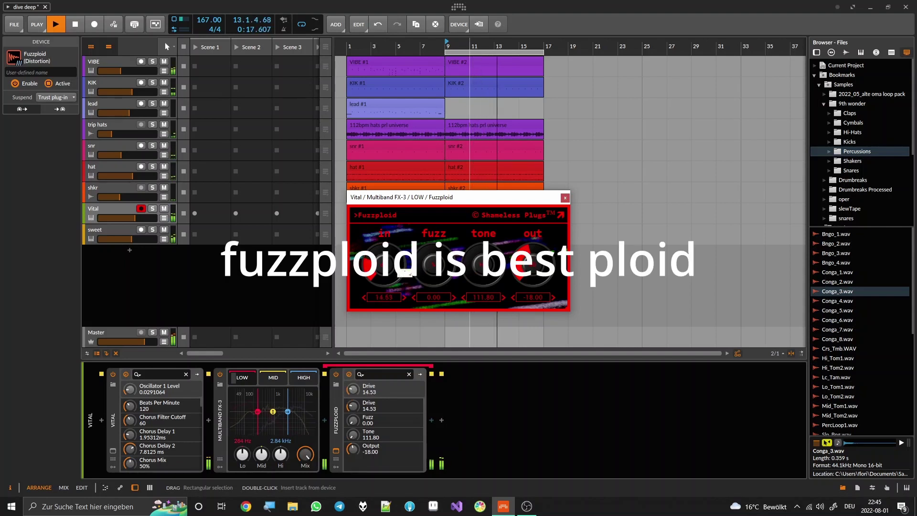
click(335, 375)
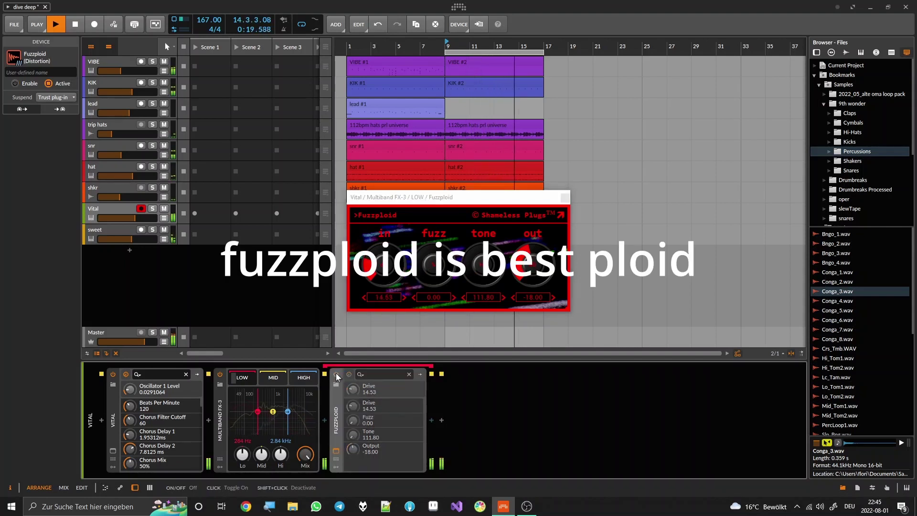
click(336, 373)
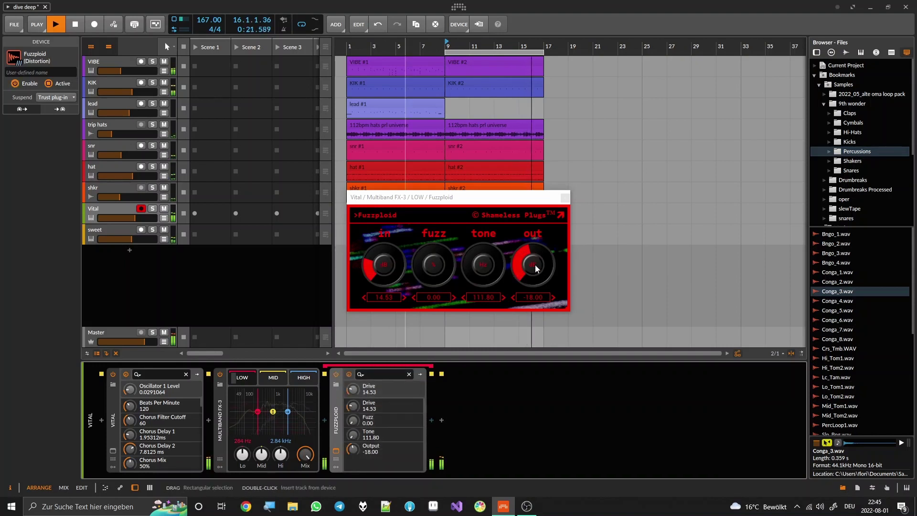
drag(535, 264, 535, 270)
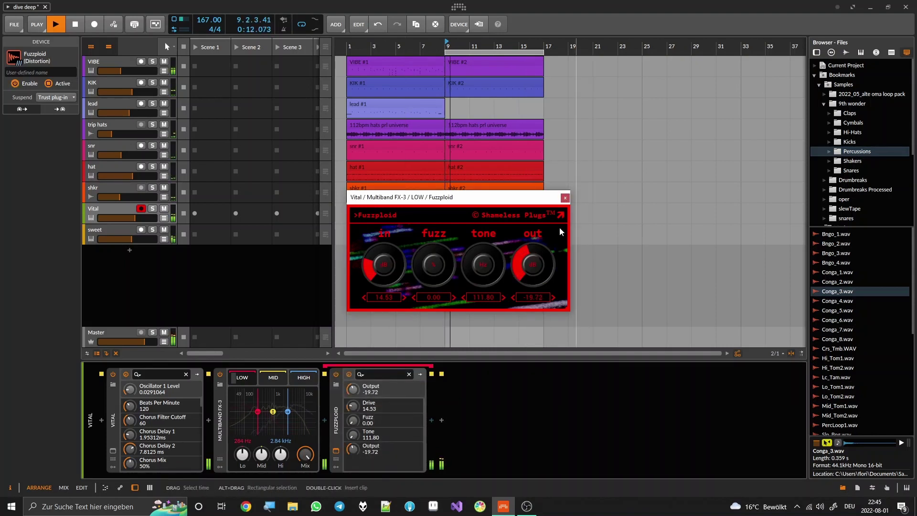
click(565, 198)
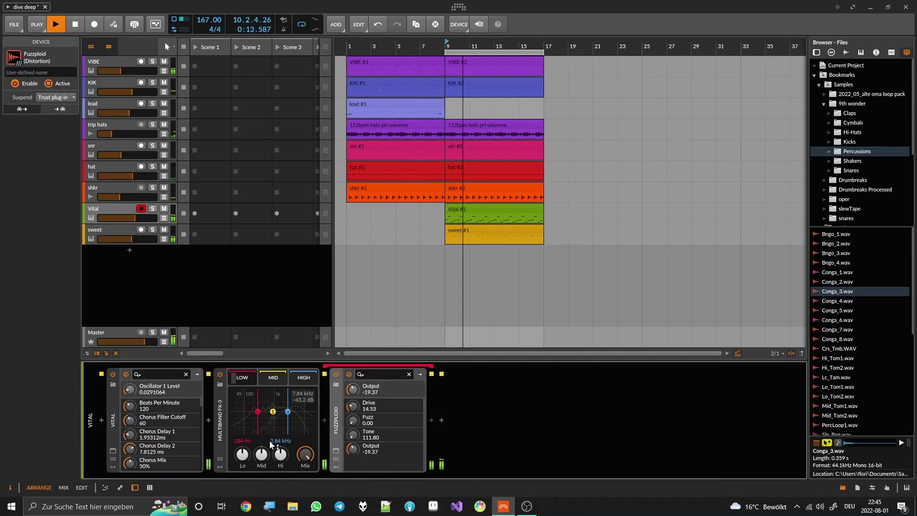
double_click(337, 413)
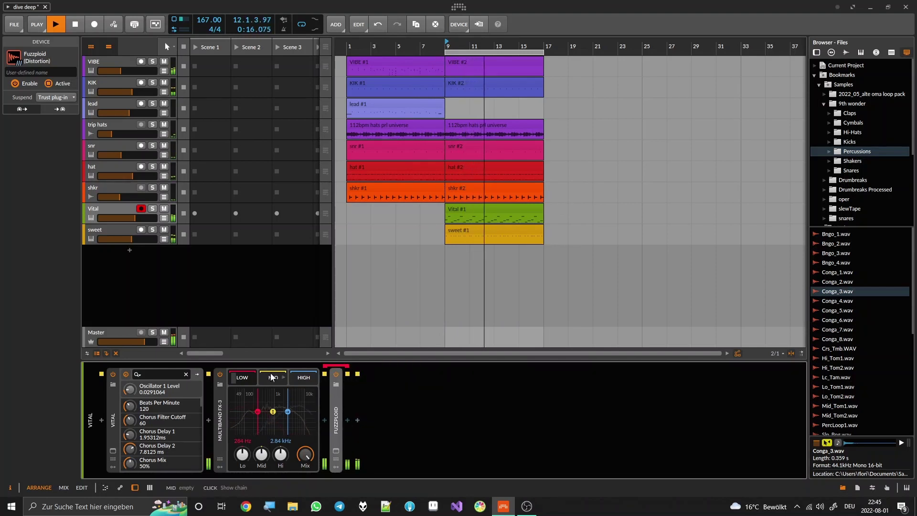
- Add Fuzzploid to the high band with drive 43.44, fuzz 61.46, tone 694.70 and output -20.23
click(325, 419)
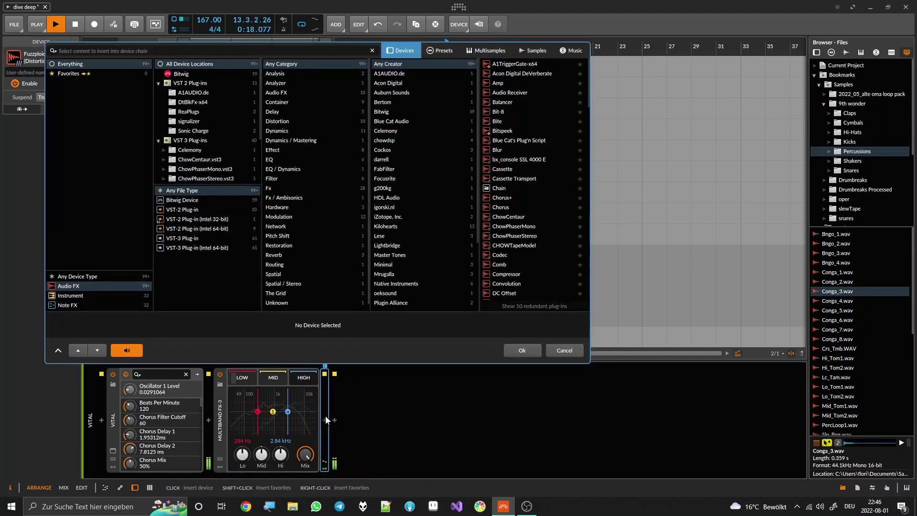
text(fuzz)
click(503, 65)
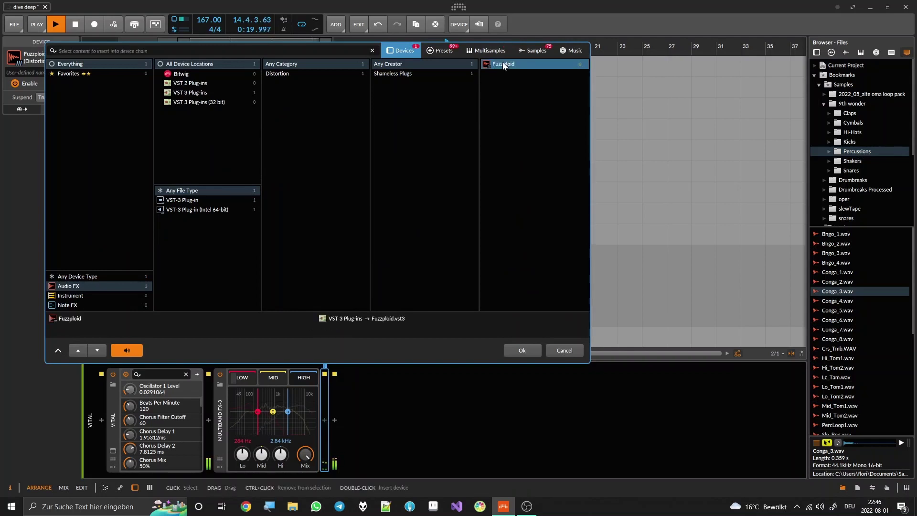
double_click(503, 65)
drag(491, 260, 492, 239)
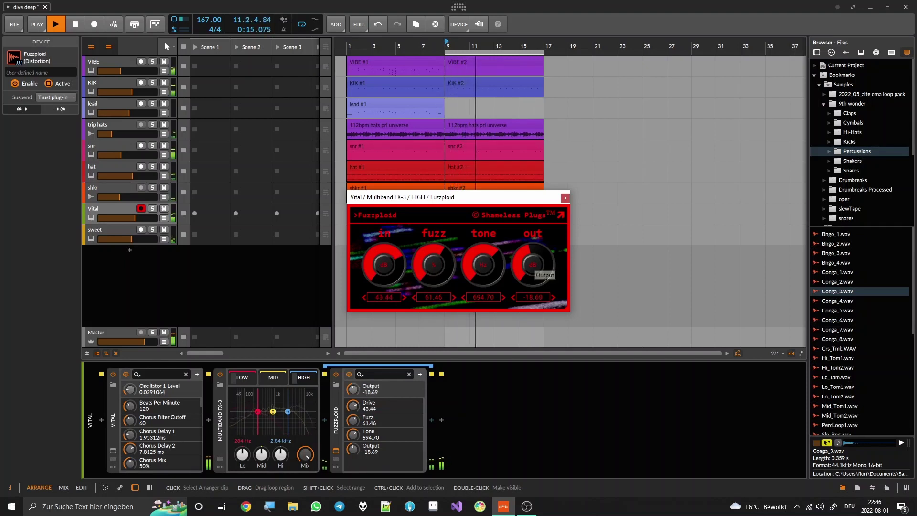
click(565, 199)
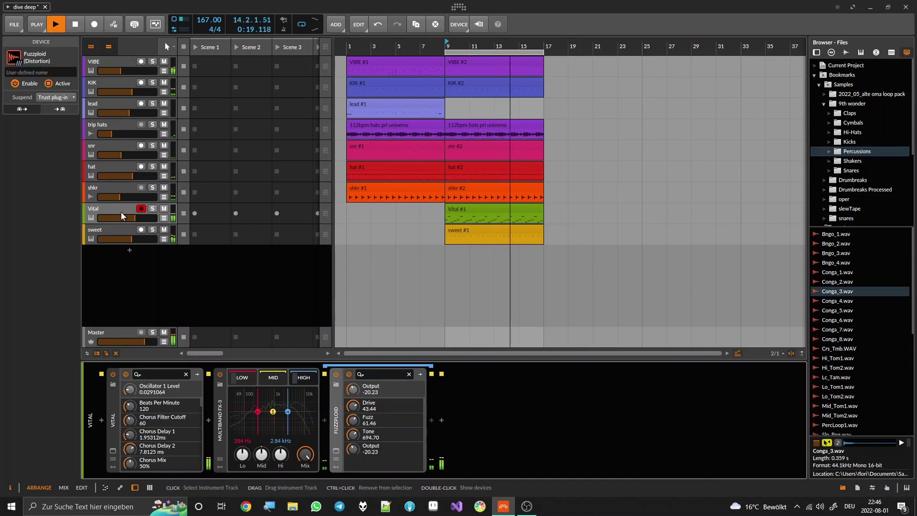
- Add Fuzzploid to the mid band with drive 14.53, fuzz 83.85, tone 267.84 and output about -17.3
key(Delete)
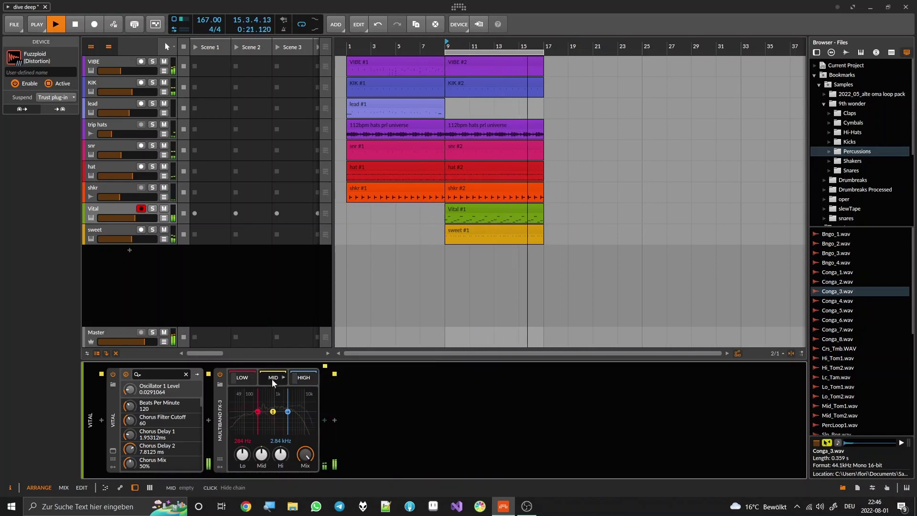
click(325, 419)
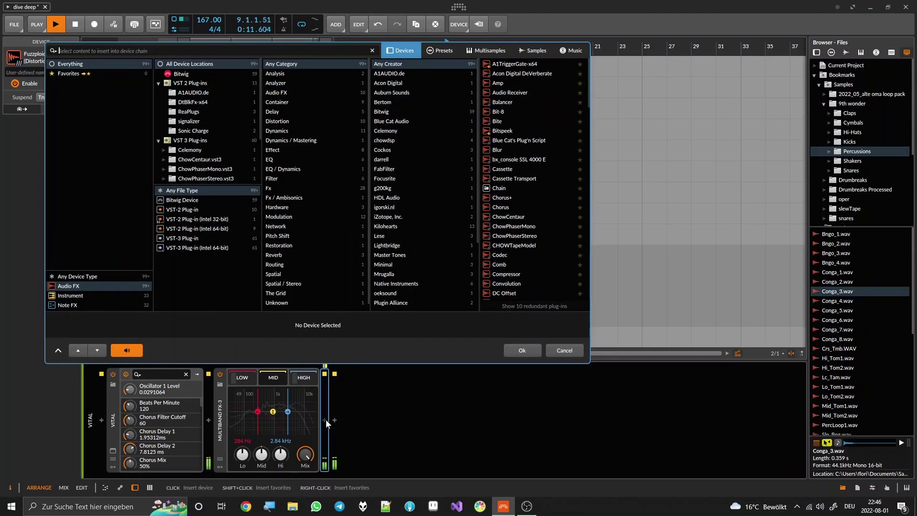
text(fuzz)
double_click(499, 63)
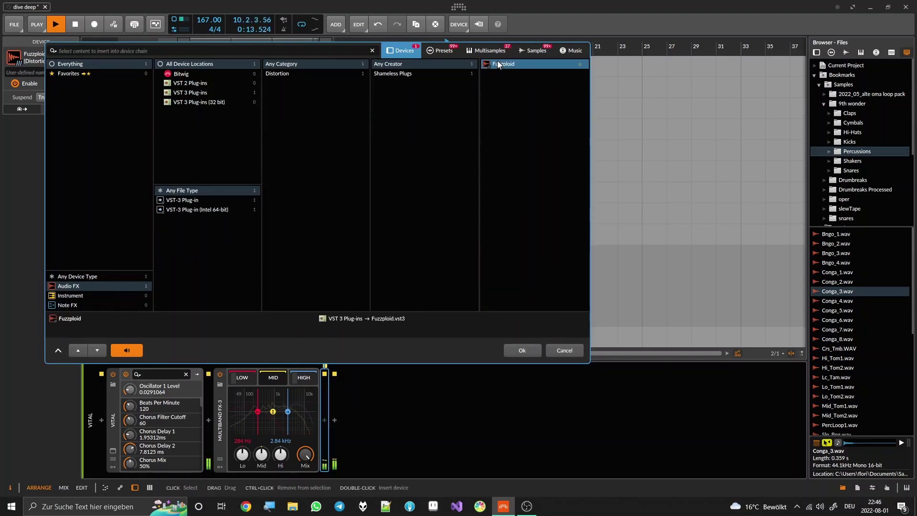
drag(495, 277, 494, 258)
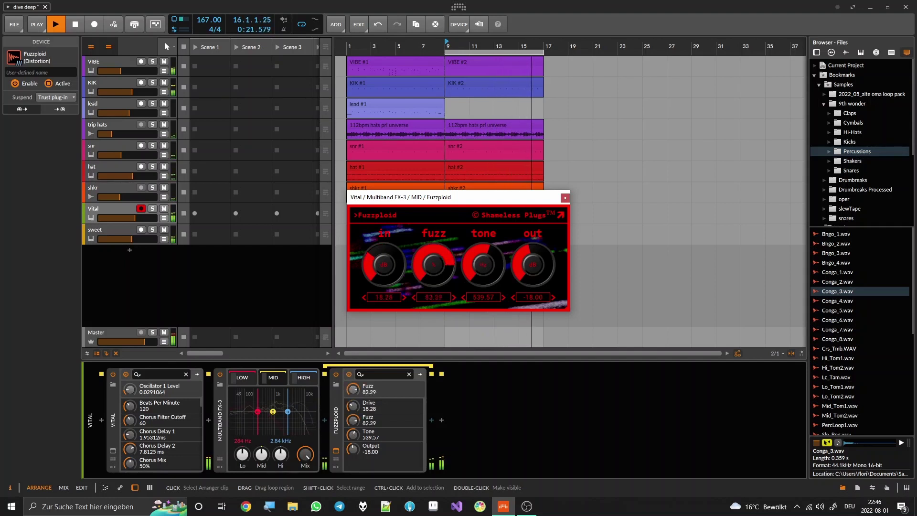
drag(434, 264, 434, 302)
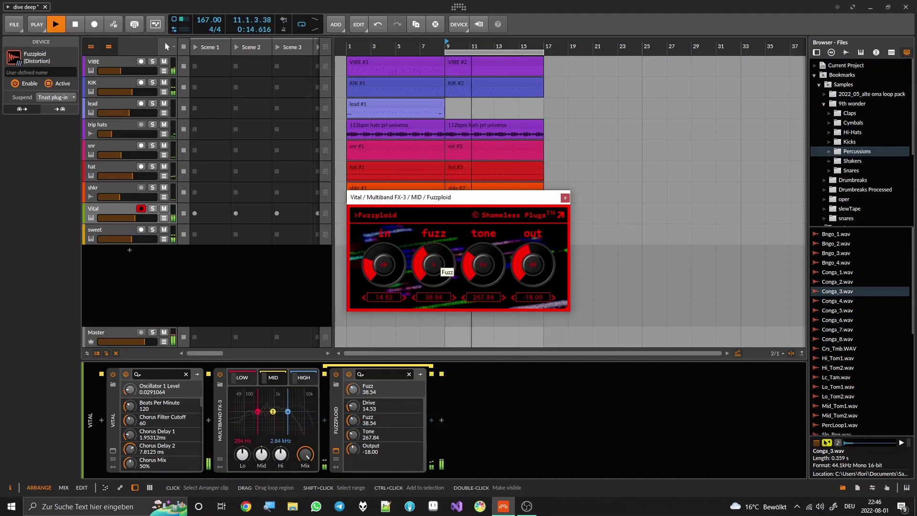
drag(438, 261, 438, 186)
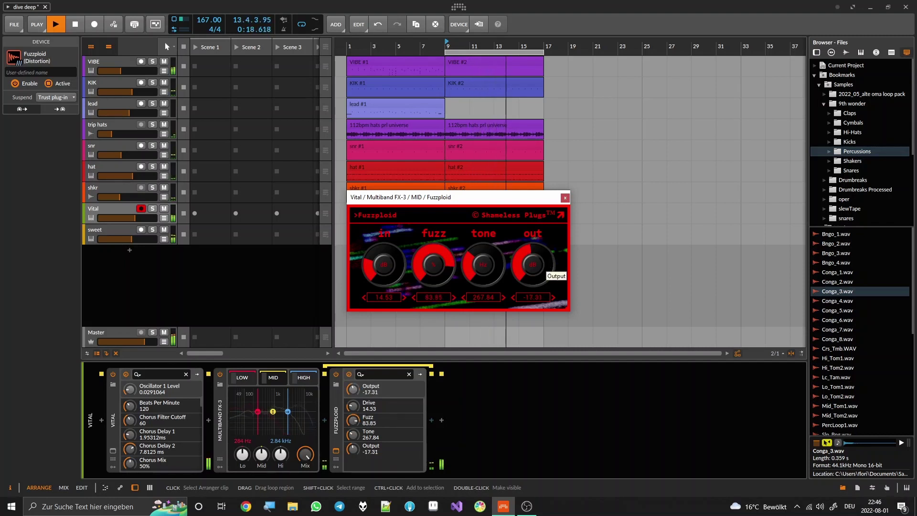
click(565, 201)
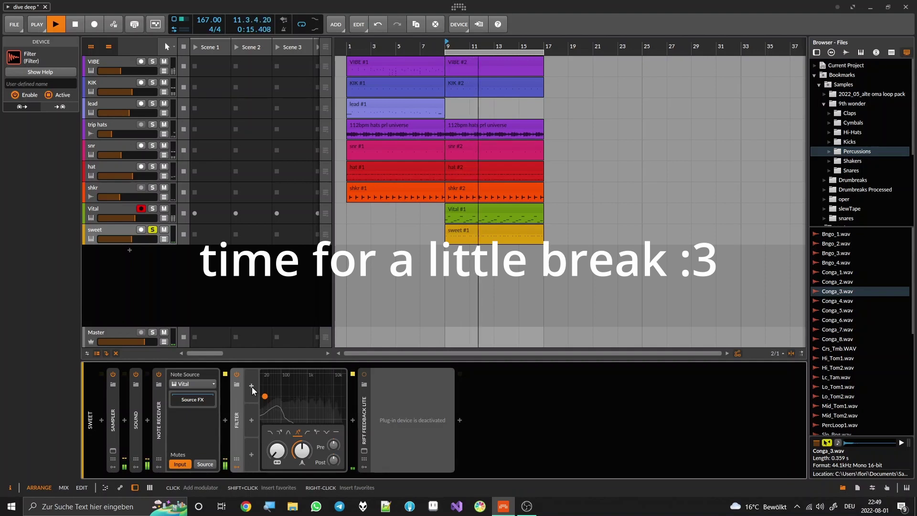
- Try a MIDI modulator on the sweet track's Filter device and remove it
click(251, 386)
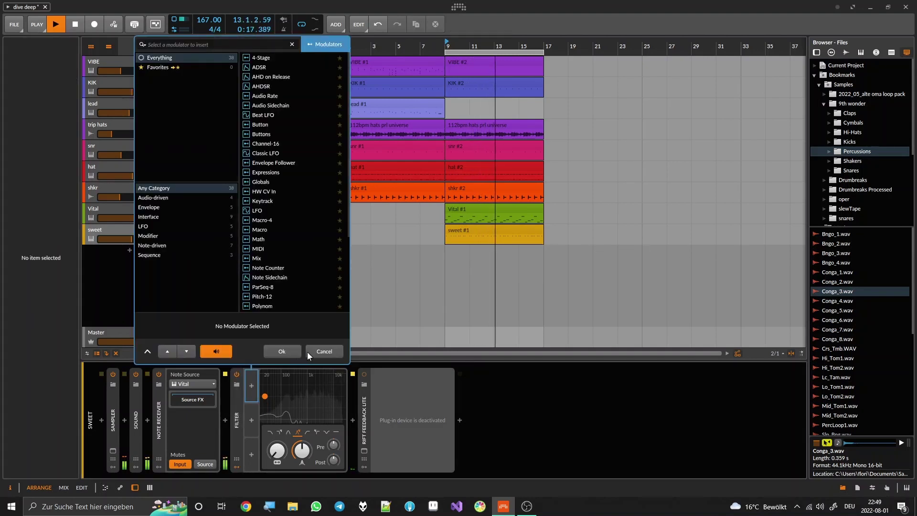
text(mi)
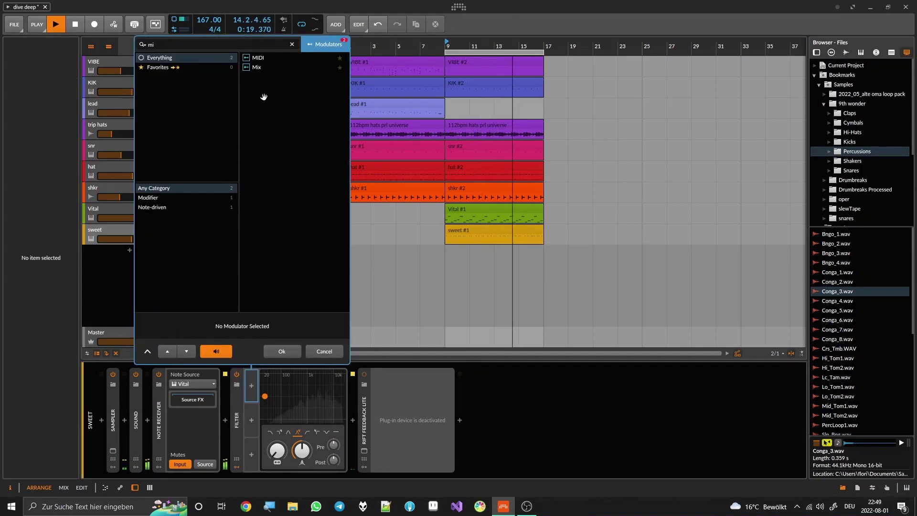
double_click(262, 56)
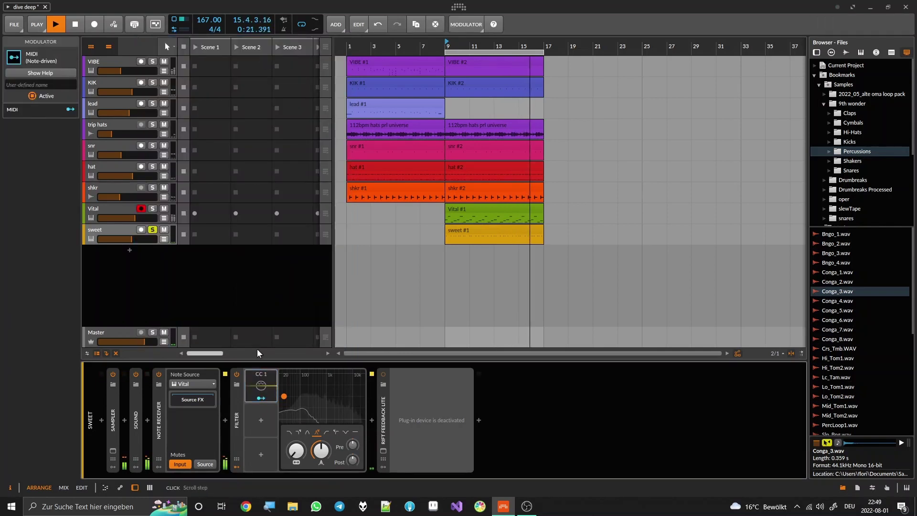
click(257, 385)
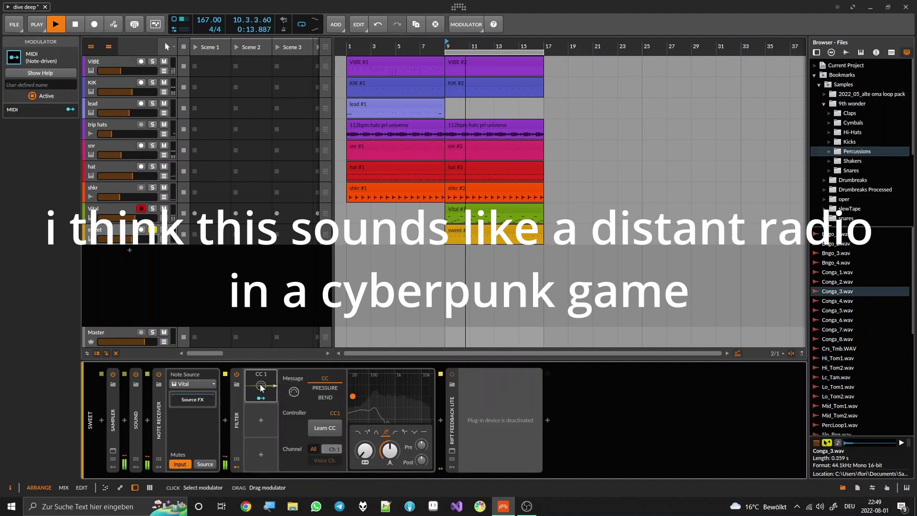
key(Delete)
- Add a Keytrack modulator to the sweet track's Filter, modulating frequency by 117.0 and resonance by 0.080
click(252, 388)
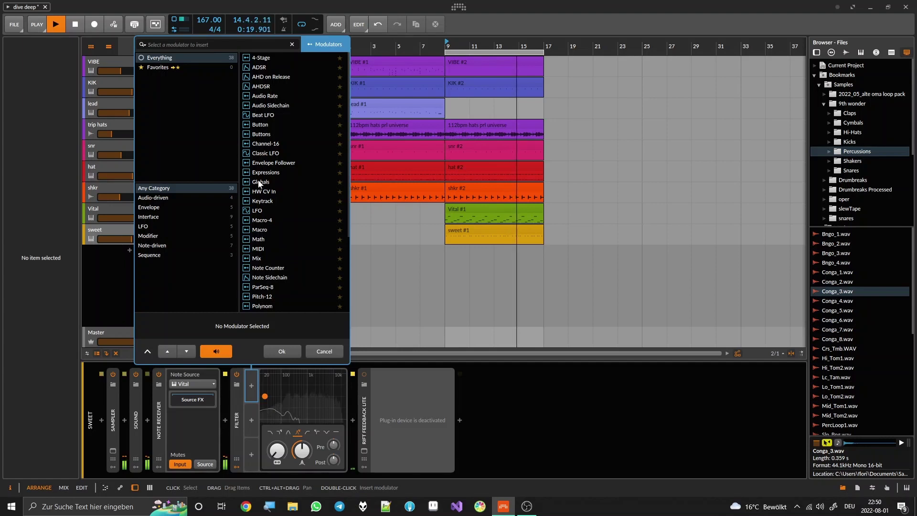
double_click(264, 201)
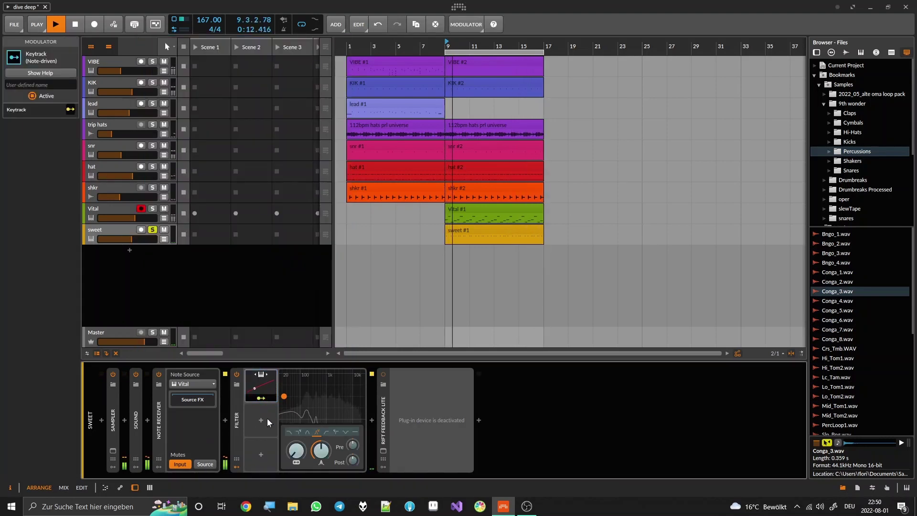
drag(296, 448, 296, 375)
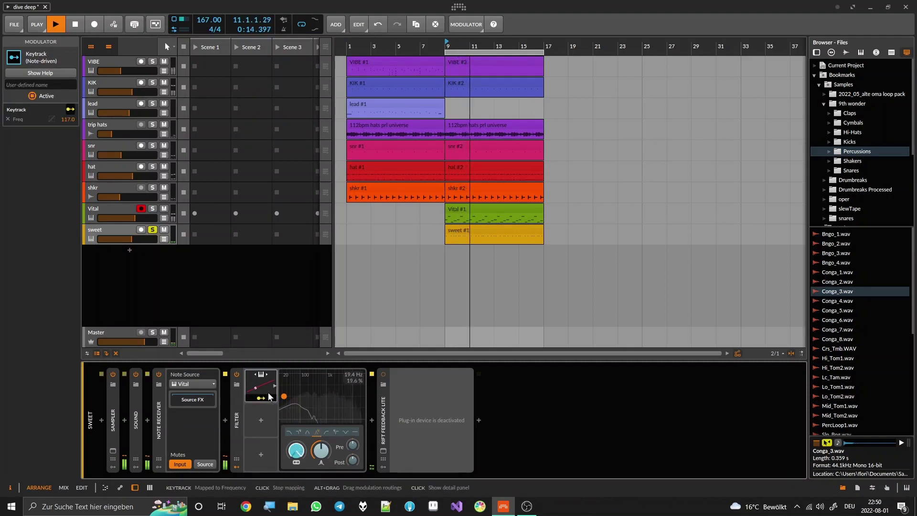
click(261, 398)
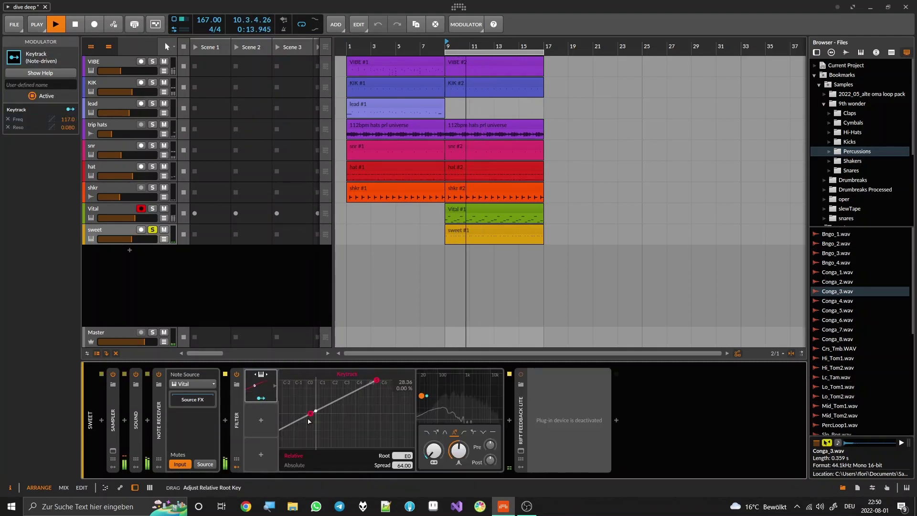
- Try a Keytrack root of D#0 with a spread of 24 on the sweet track's Filter
drag(375, 379, 332, 378)
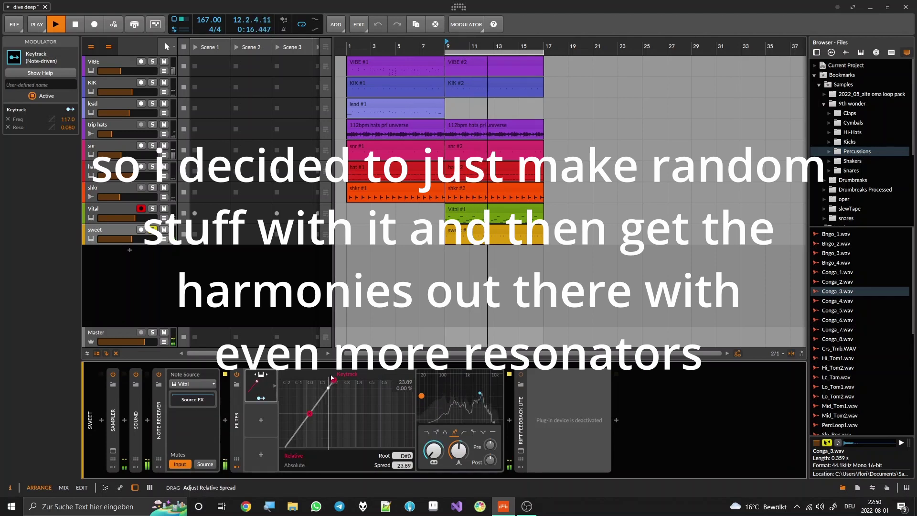
double_click(404, 465)
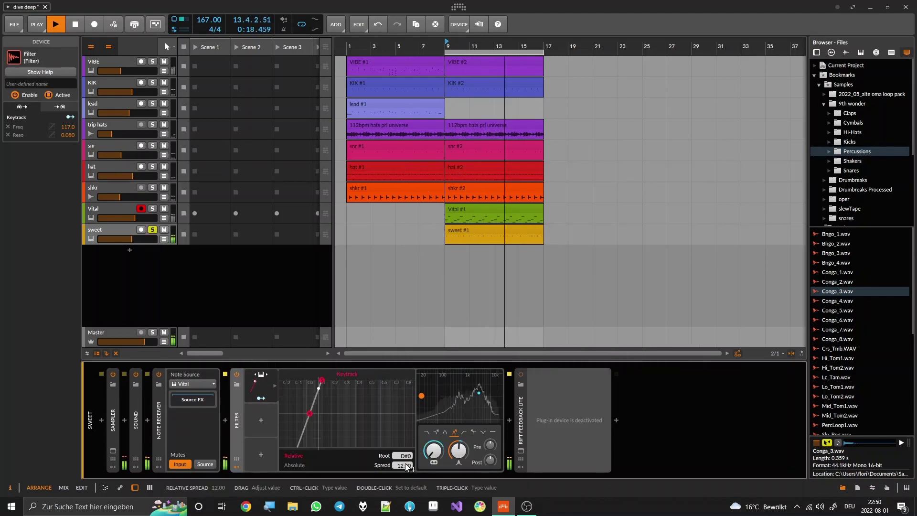
triple_click(405, 465)
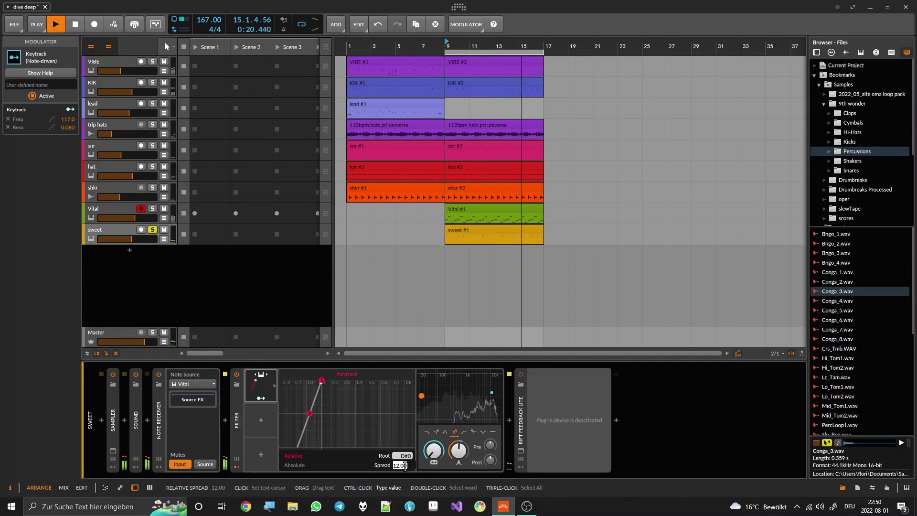
text(24)
key(Return)
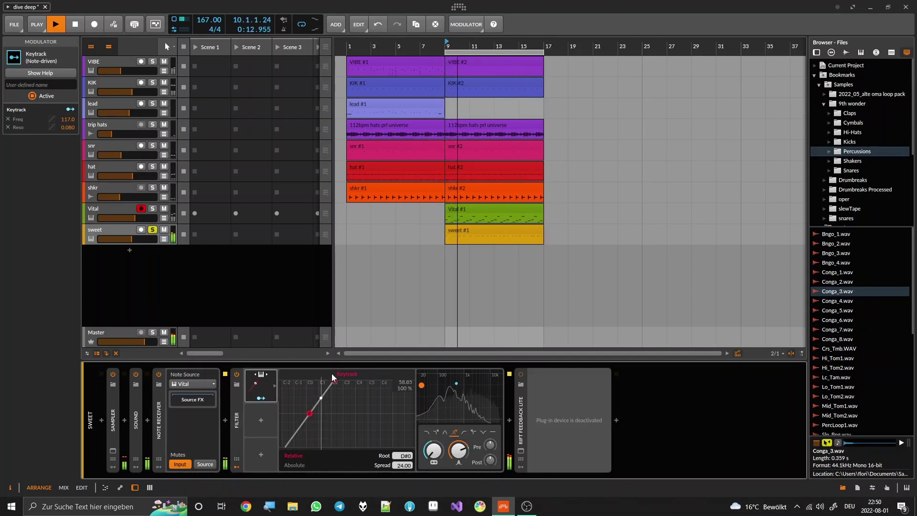
- Solo the Vital track alongside sweet and set the Keytrack root to A-1 and spread to 29.69
click(153, 208)
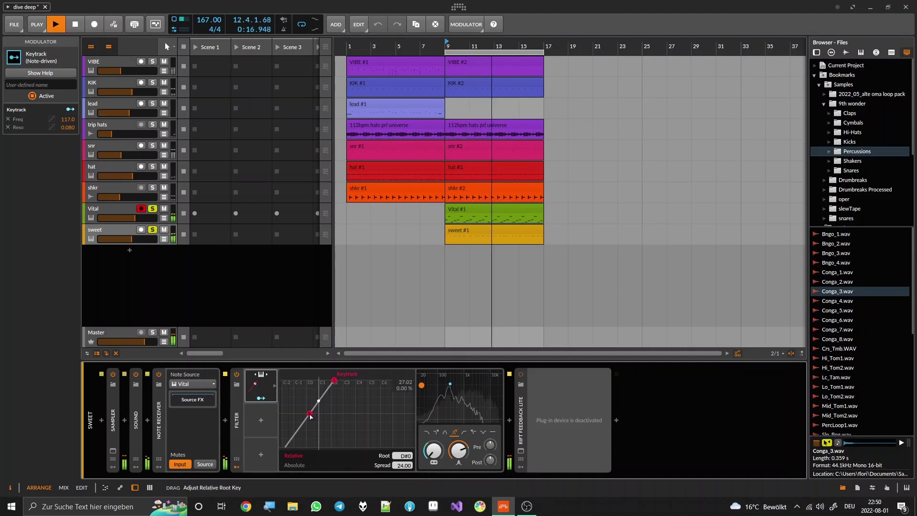
drag(312, 414, 311, 416)
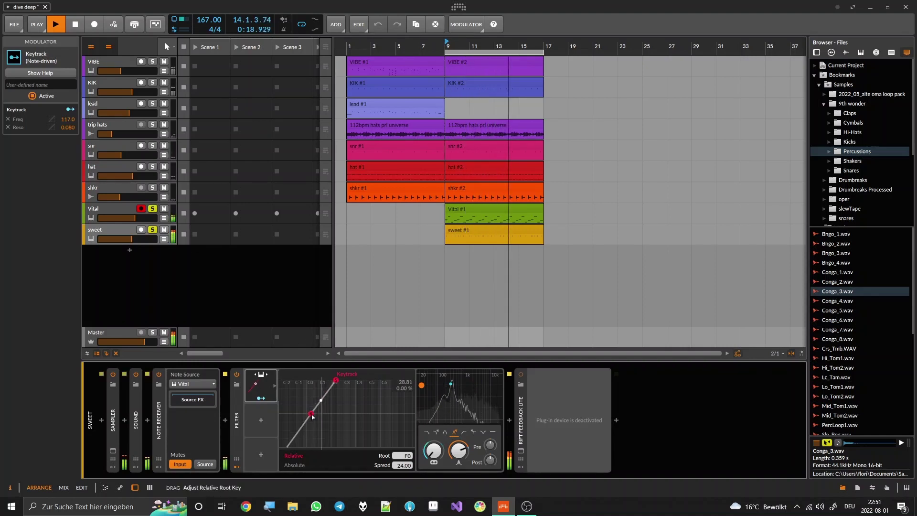
drag(392, 469, 402, 450)
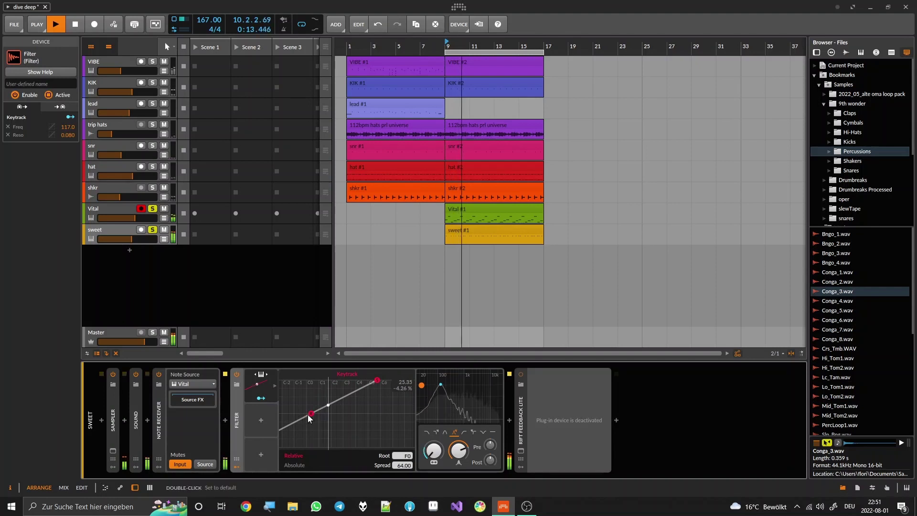
drag(310, 417, 293, 419)
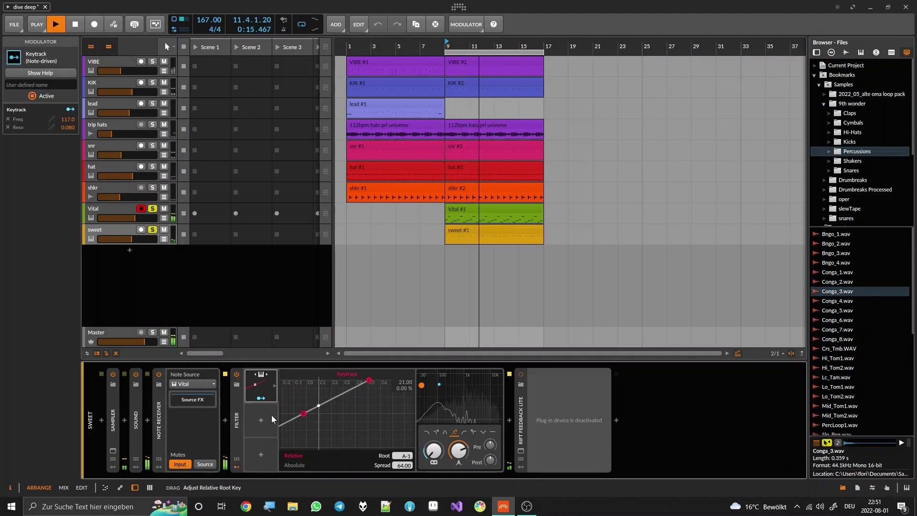
drag(368, 380, 333, 388)
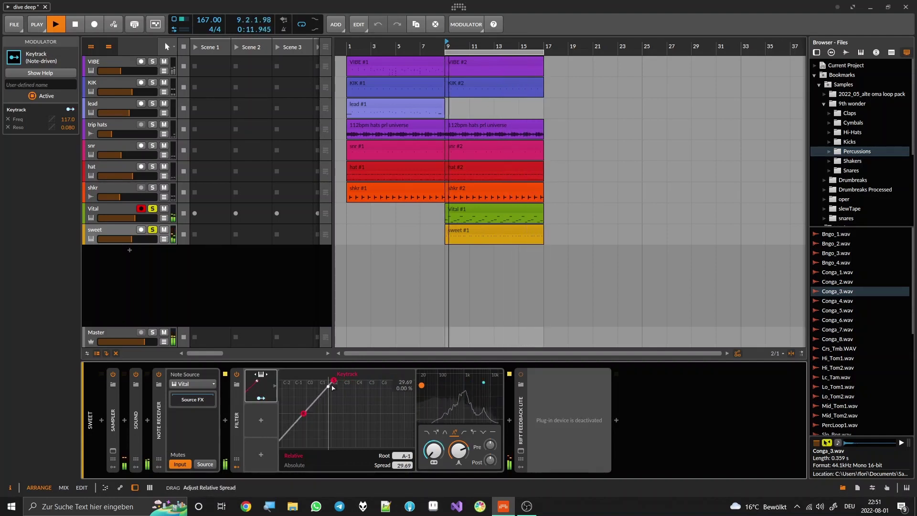
- Delete the Keytrack modulation from the Filter's resonance and readjust the resonance
right_click(457, 453)
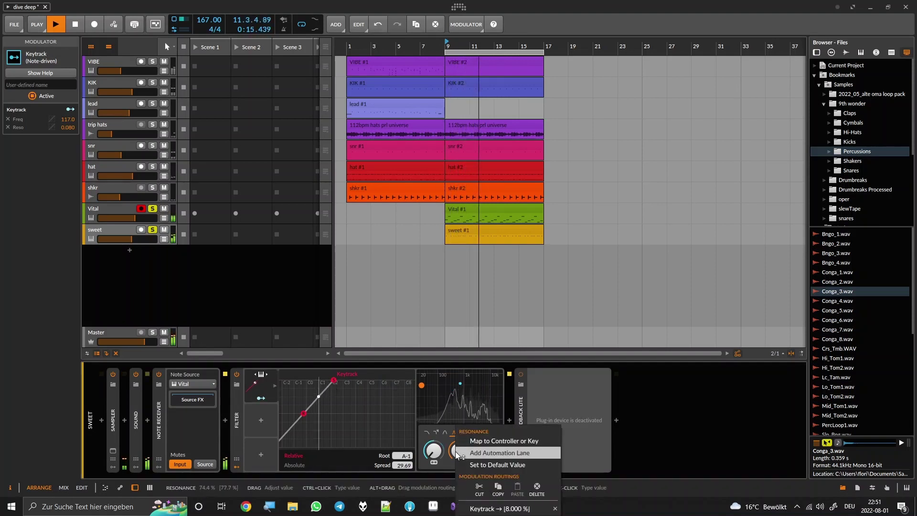
click(537, 489)
drag(458, 451, 458, 469)
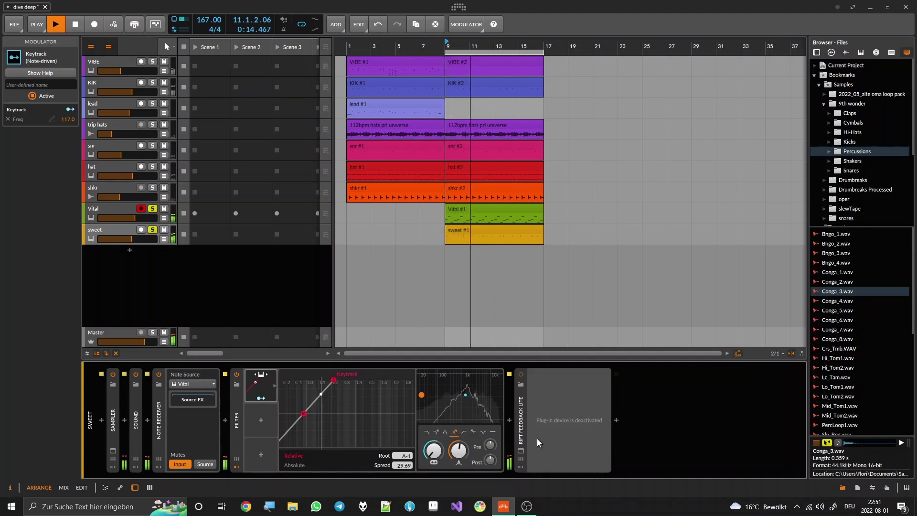
- Activate Rift Feedback Lite on the sweet track and open its window, trying frequency -20 before settling on -12
click(520, 420)
key(alt+a)
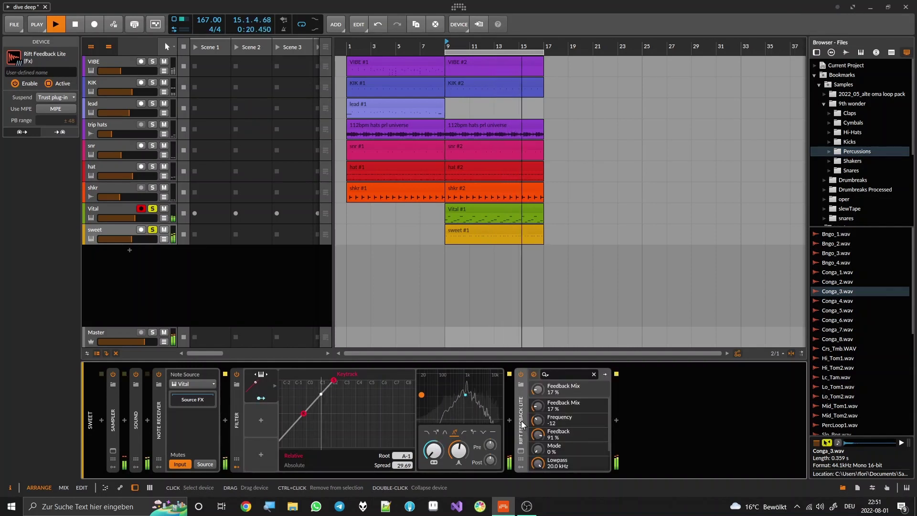
click(520, 450)
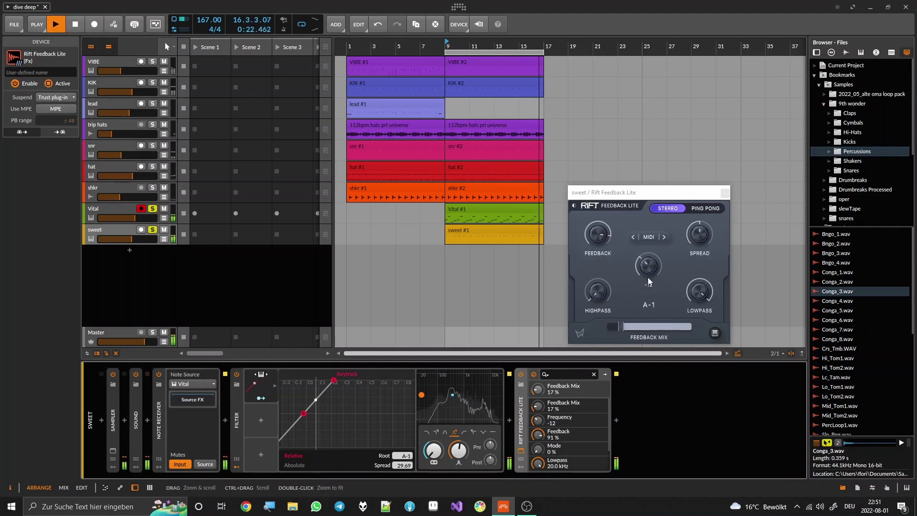
drag(648, 265, 653, 289)
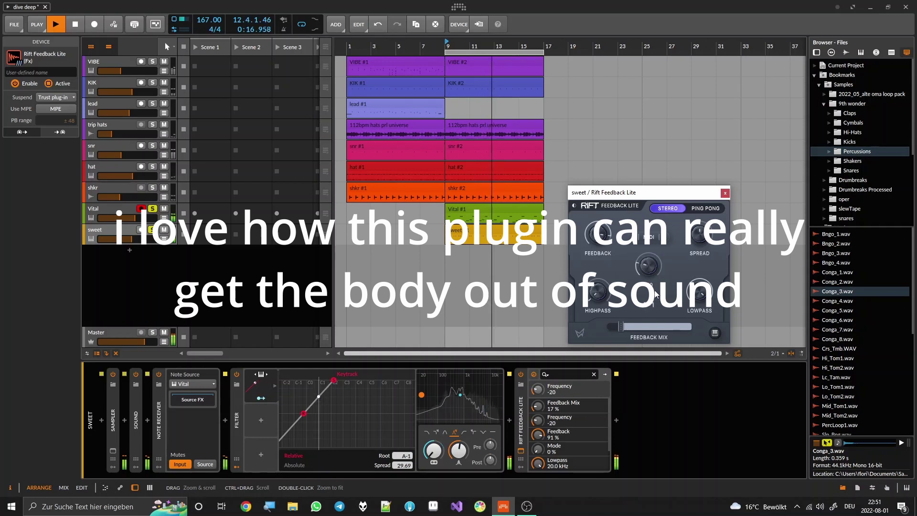
drag(655, 293, 657, 282)
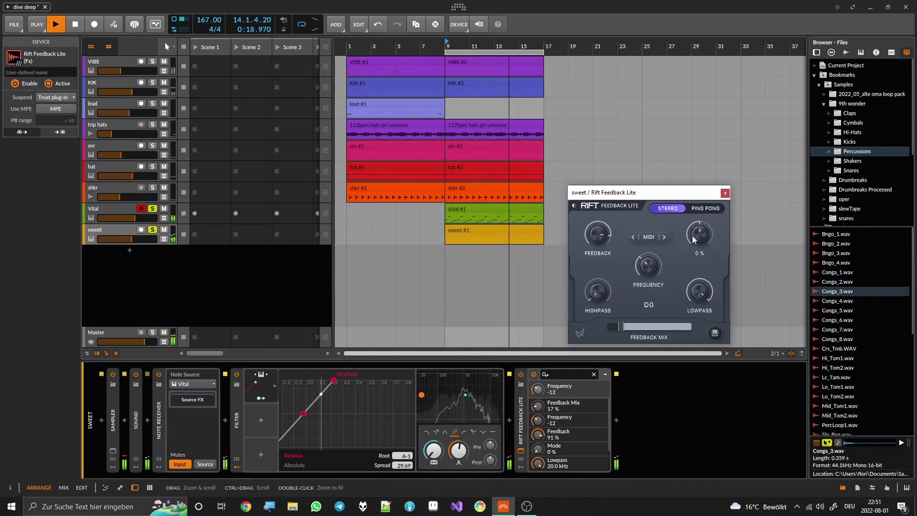
- Set Rift Feedback Lite's spread to 3 %, feedback to 51 % and feedback mix to 100 %, and close its window
drag(696, 234, 697, 233)
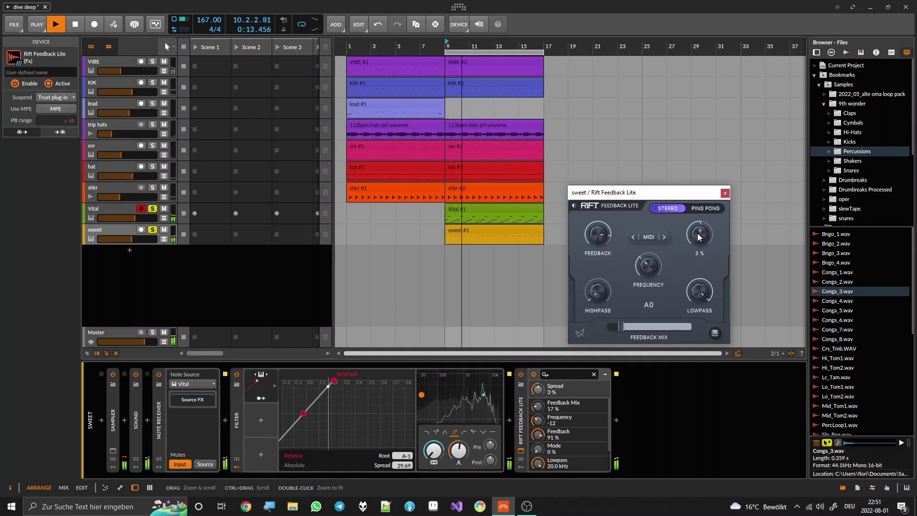
drag(601, 239, 604, 253)
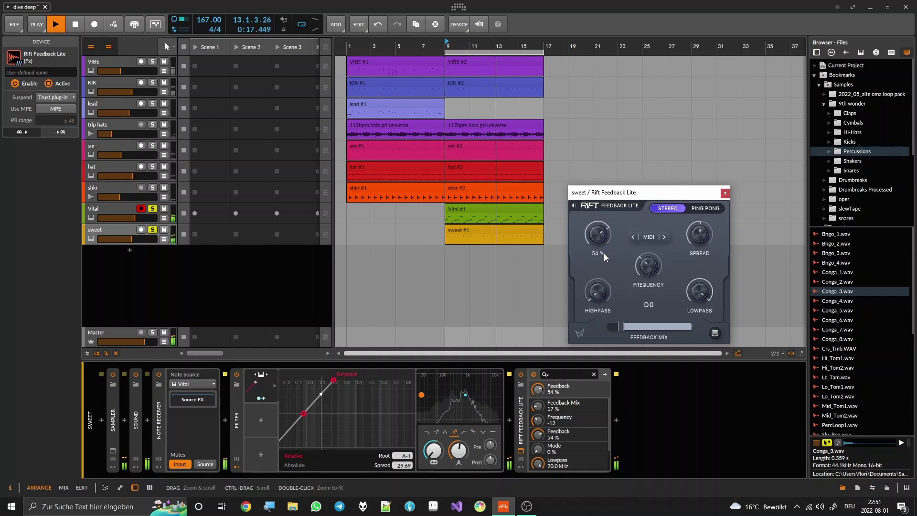
drag(604, 253, 604, 255)
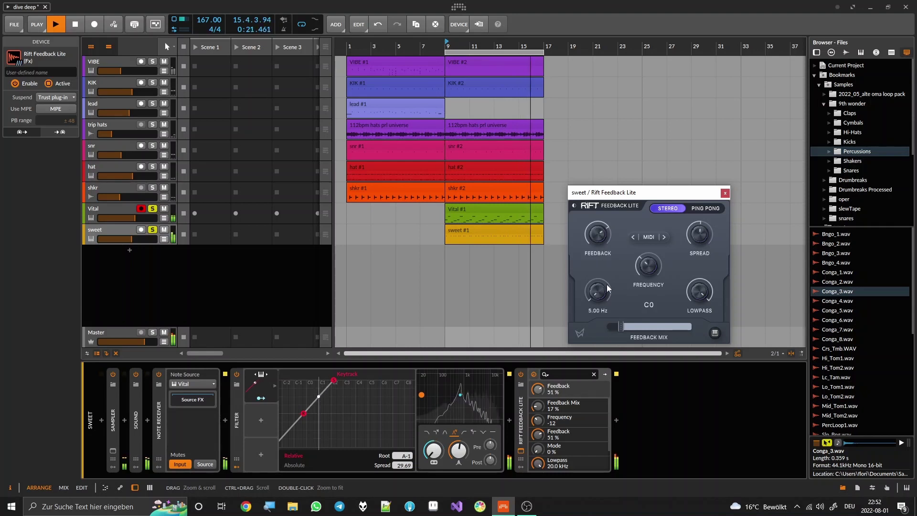
drag(620, 326, 708, 324)
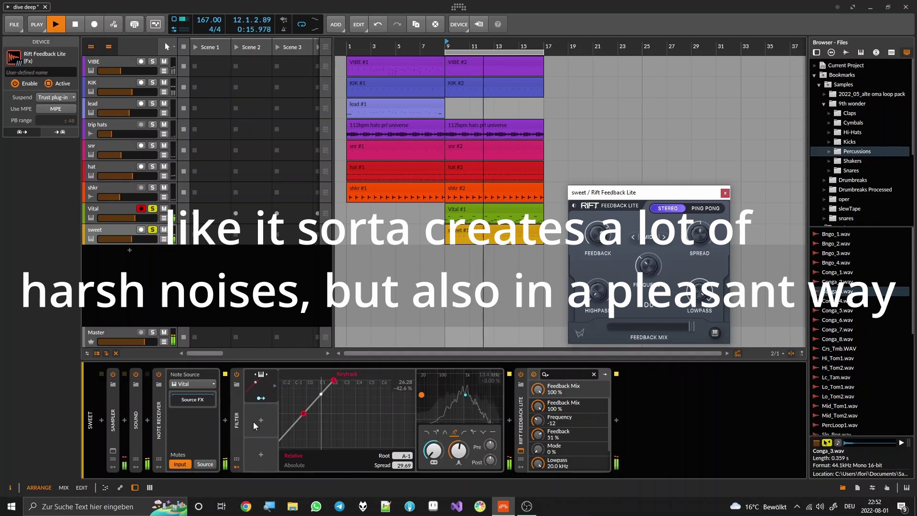
click(725, 192)
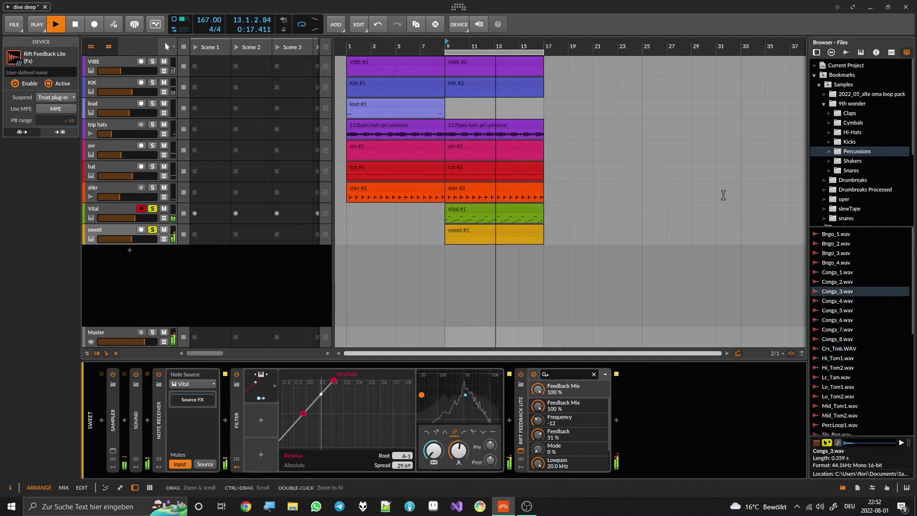
- Insert an FX Layer device before the Filter on the sweet track
click(225, 420)
text(lay)
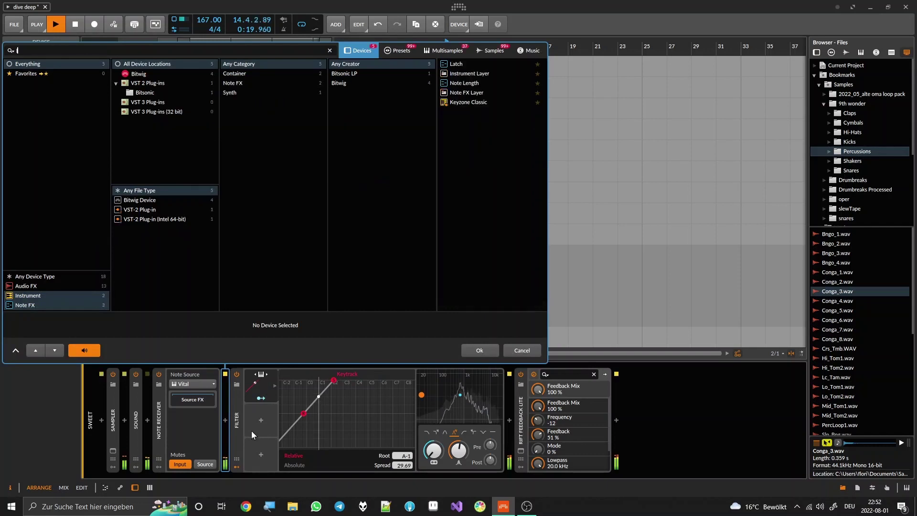
click(56, 276)
double_click(468, 63)
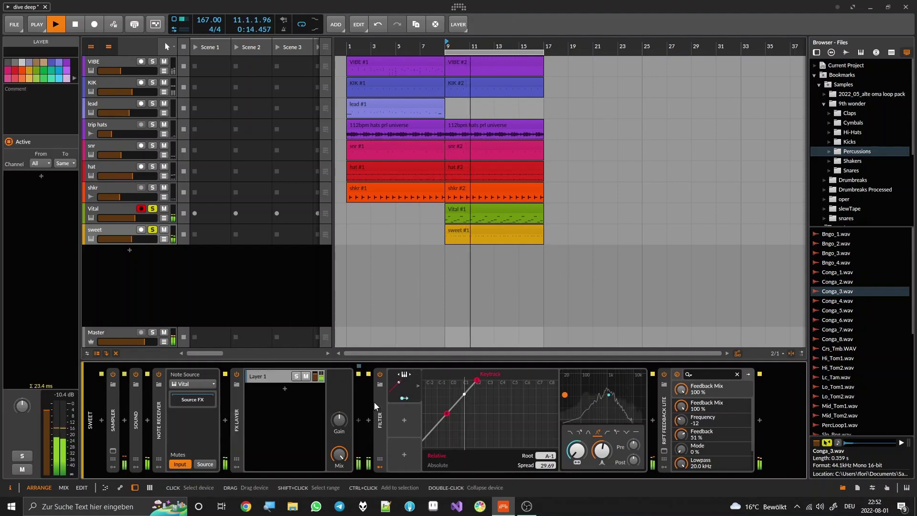
- Unsolo the Vital and sweet tracks and move the Filter and Rift Feedback Lite into the FX Layer's first layer
click(151, 210)
click(152, 230)
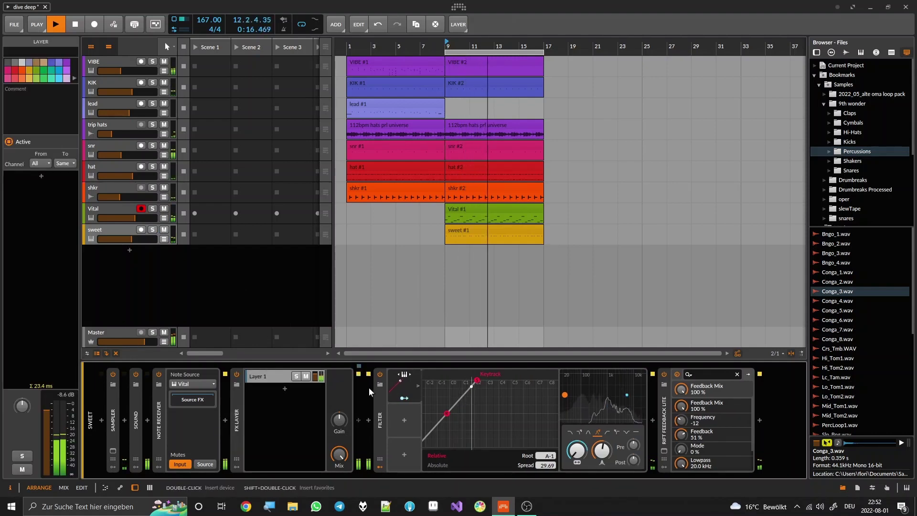
drag(376, 397, 359, 404)
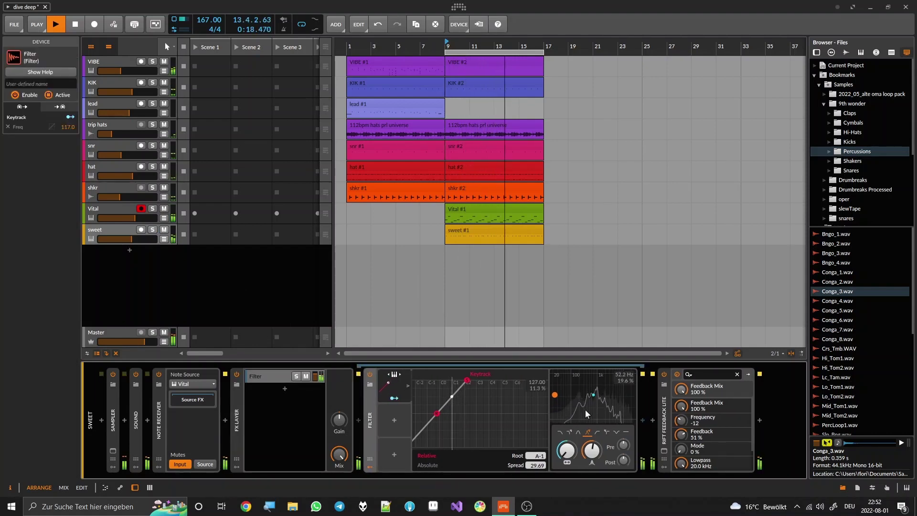
click(659, 411)
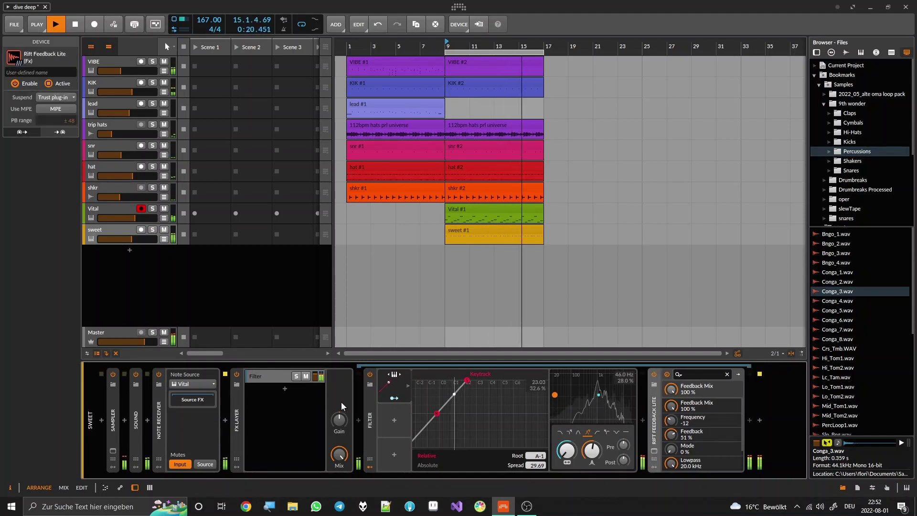
- Duplicate the Filter layer and set the copy's Keytrack root to F#0 and spread to 19.88
click(269, 375)
key(ctrl+d)
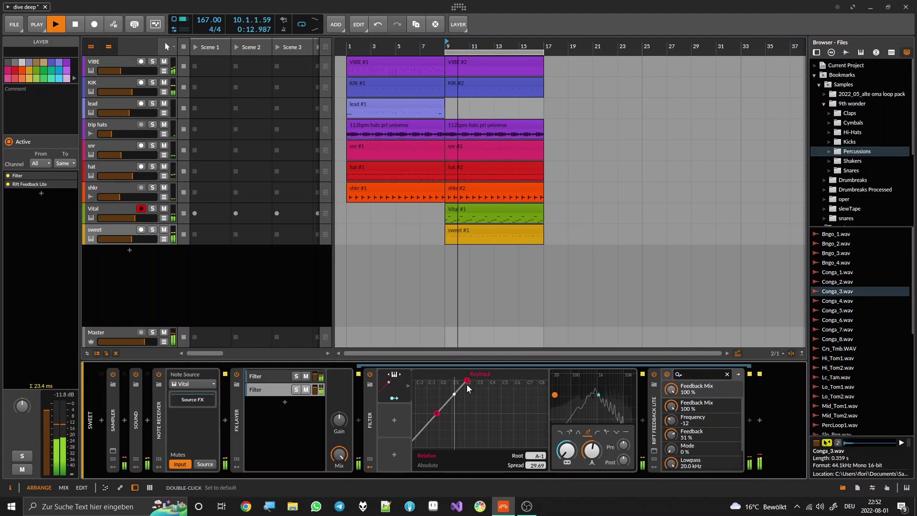
drag(467, 381, 464, 377)
drag(436, 413, 446, 413)
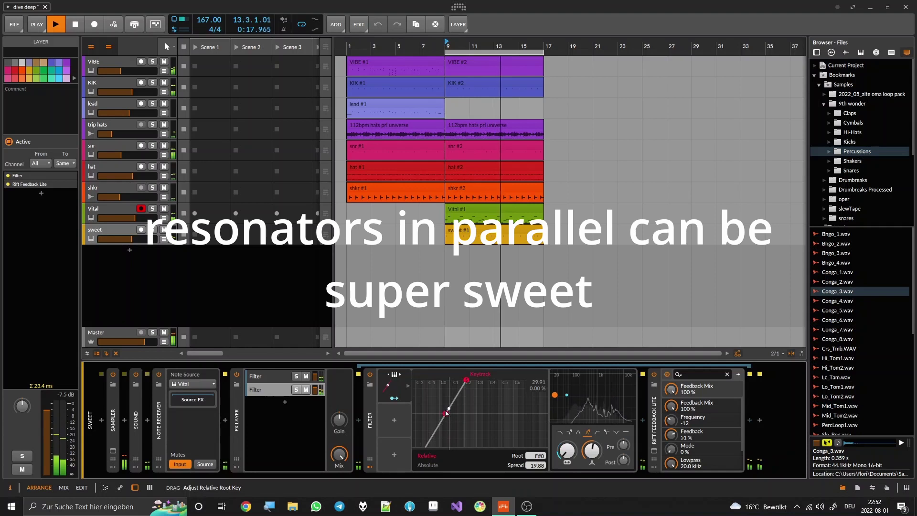
- Set the duplicated layer's Rift Feedback Lite to frequency 12, feedback 80 %, spread -3 % and feedback mix about 35 %
click(654, 452)
drag(651, 280, 649, 267)
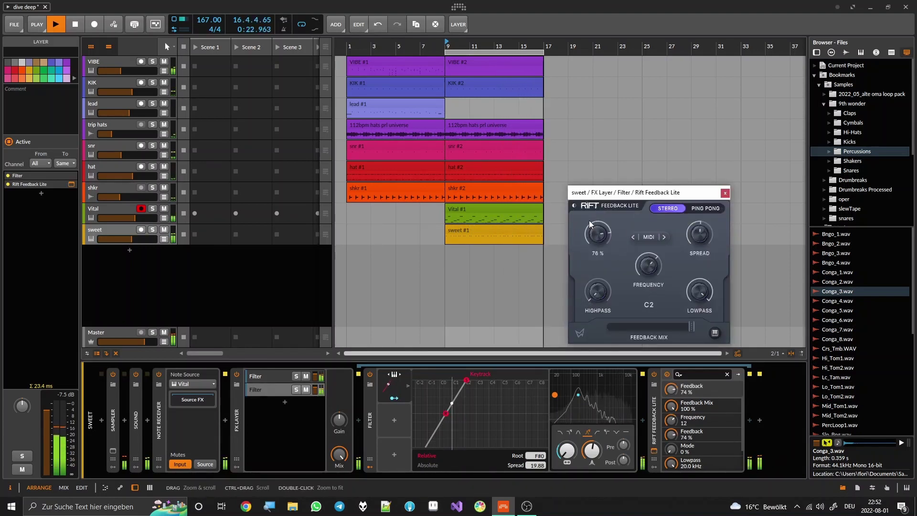
mouse_move(589, 223)
mouse_down()
mouse_move(591, 212)
mouse_move(590, 222)
mouse_up()
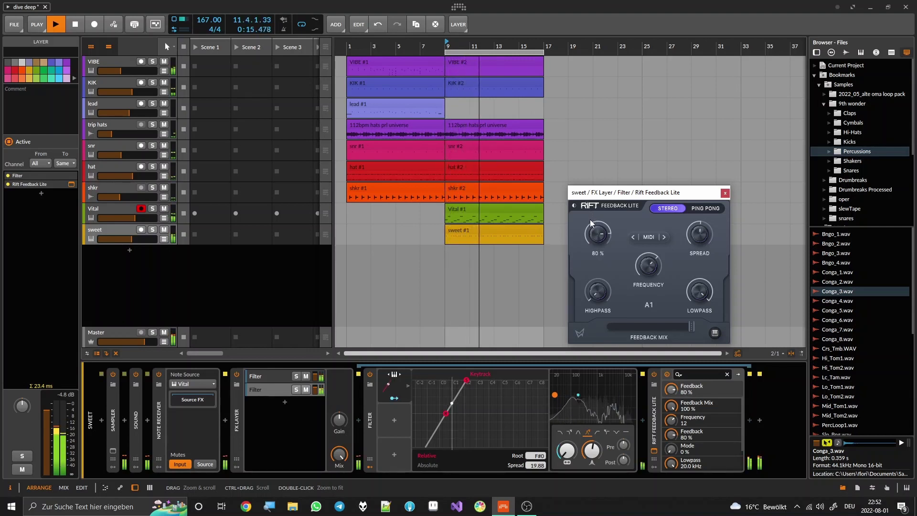
drag(706, 234, 706, 236)
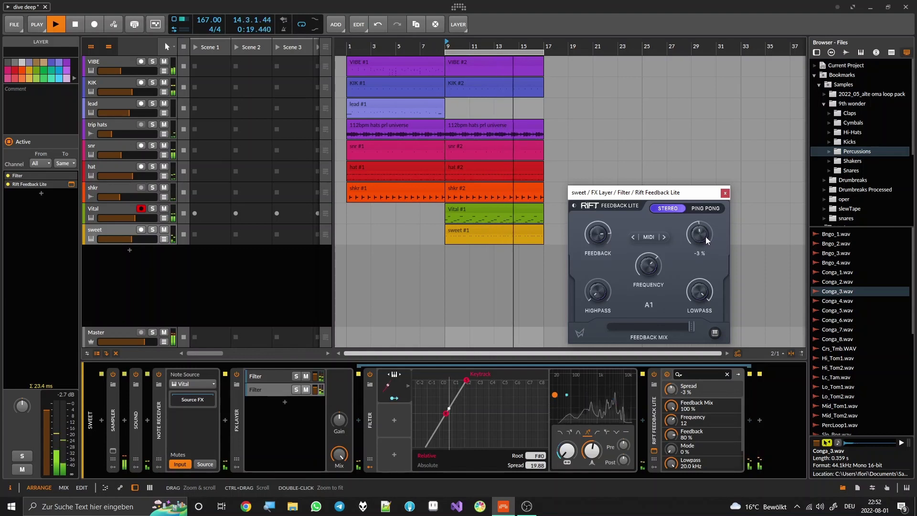
drag(681, 328, 620, 326)
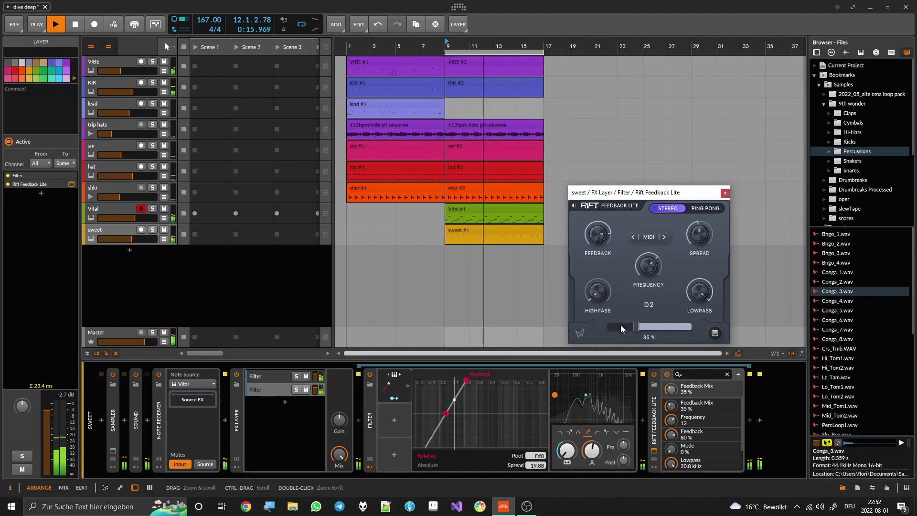
- Set the second layer's Keytrack spread to 24.17 and rework the Filter's frequency and its Keytrack modulation
mouse_move(466, 381)
mouse_down()
mouse_move(448, 389)
mouse_move(447, 409)
mouse_move(458, 381)
mouse_move(469, 380)
mouse_up()
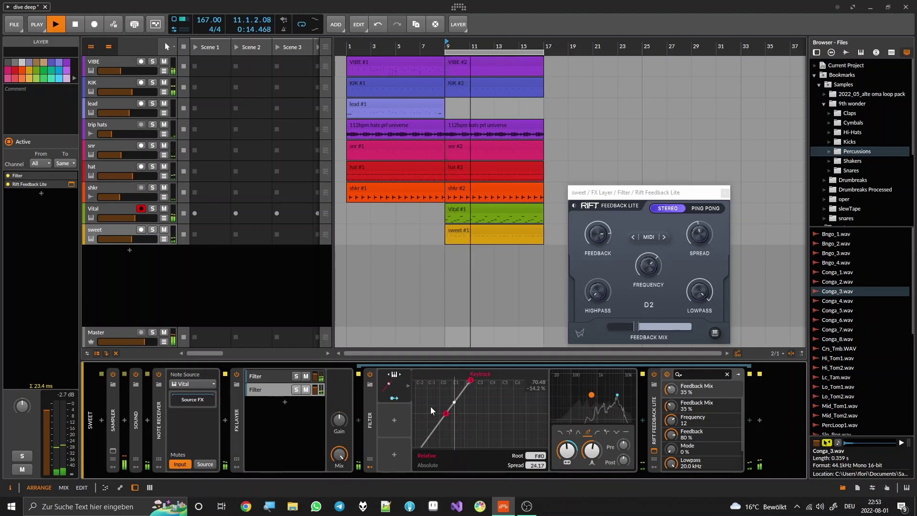
drag(561, 450, 560, 444)
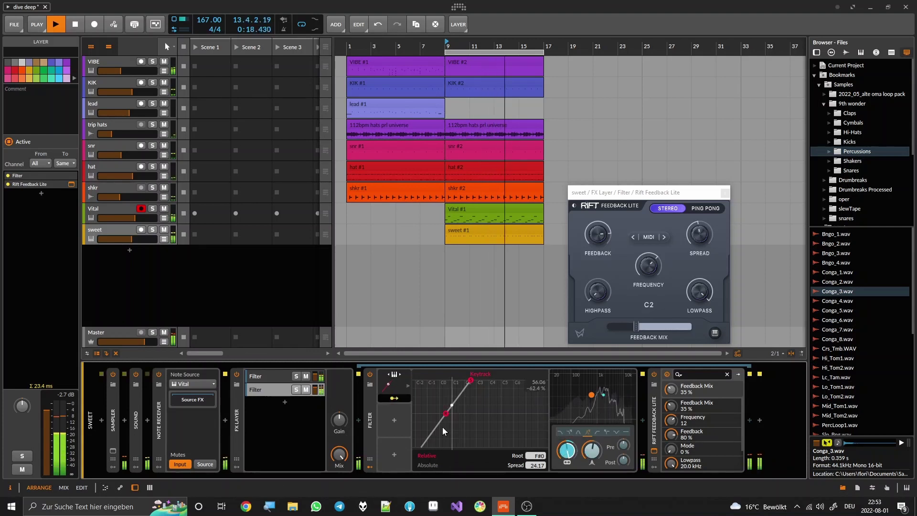
click(398, 397)
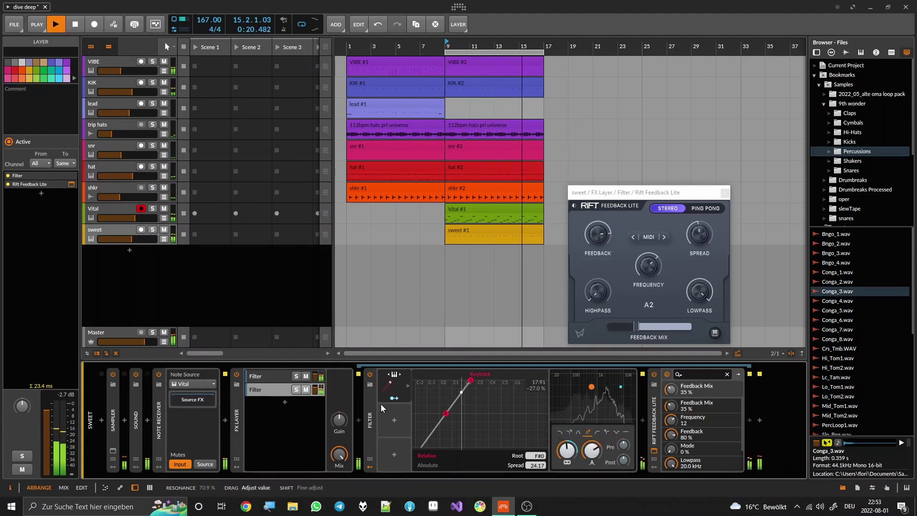
click(394, 398)
drag(561, 448, 561, 482)
click(394, 400)
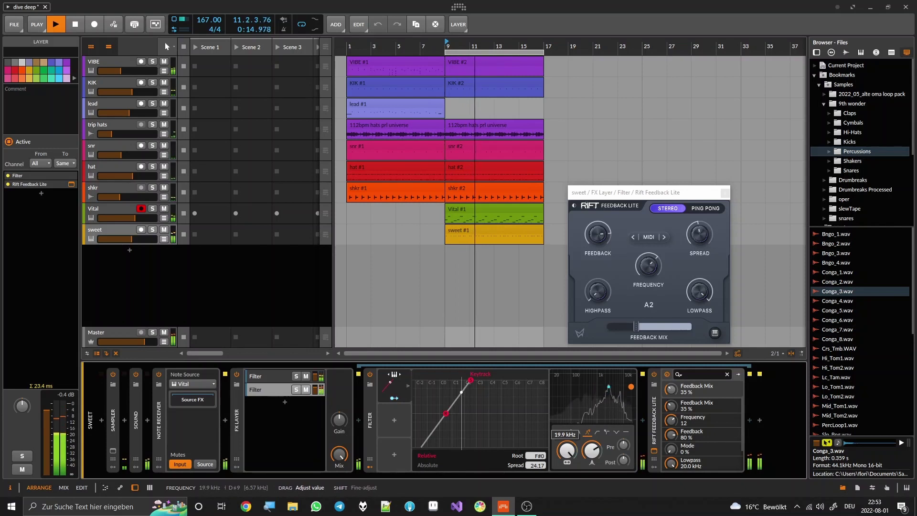
- Lower the Filter's base frequency, set its Keytrack modulation amount to -95.4 and adjust the resonance
drag(567, 451, 567, 463)
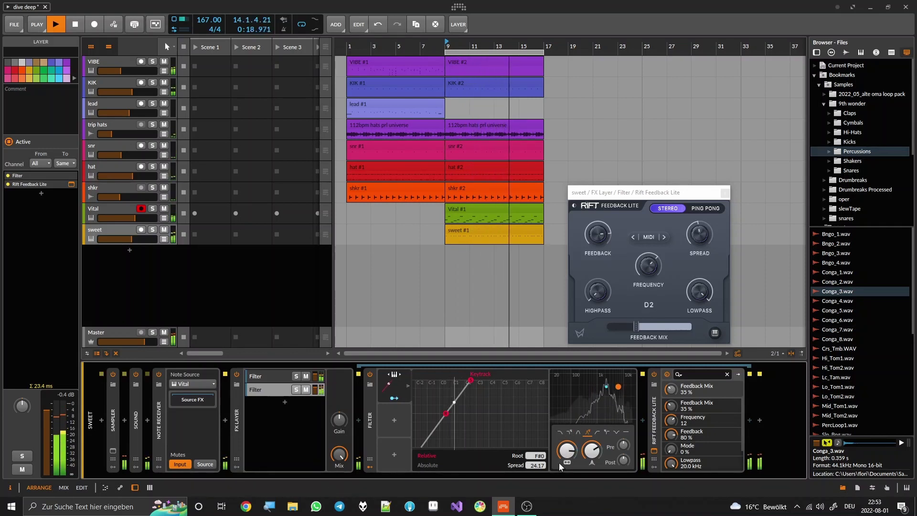
click(396, 398)
drag(567, 450, 567, 482)
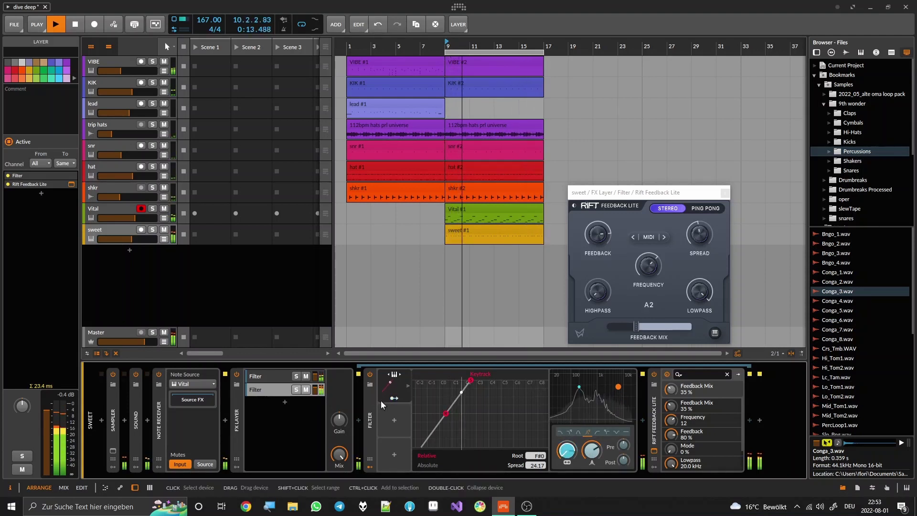
click(394, 398)
drag(587, 449, 588, 437)
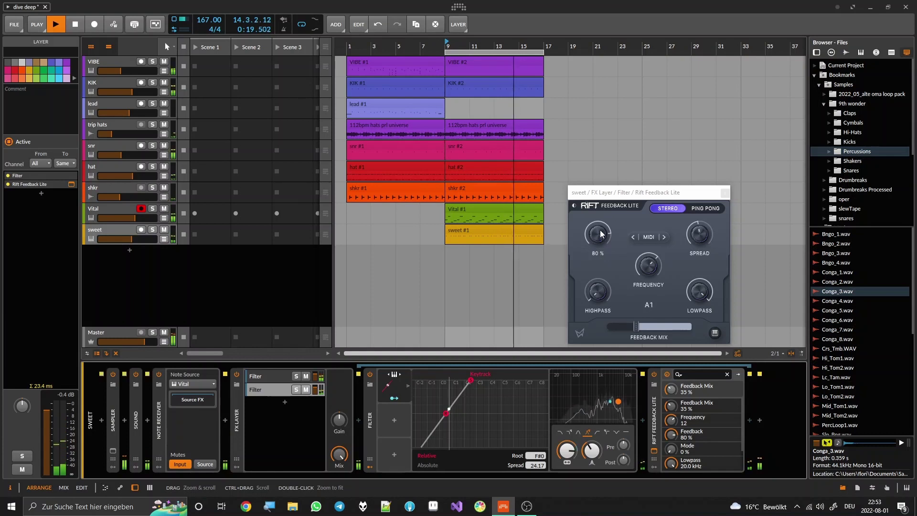
- Set the second layer's Rift Feedback Lite to frequency 0, feedback 57 %, spread -15 % and feedback mix 100 %, and close its window
mouse_move(600, 231)
mouse_down()
mouse_move(596, 209)
mouse_move(598, 218)
mouse_up()
drag(658, 268, 653, 247)
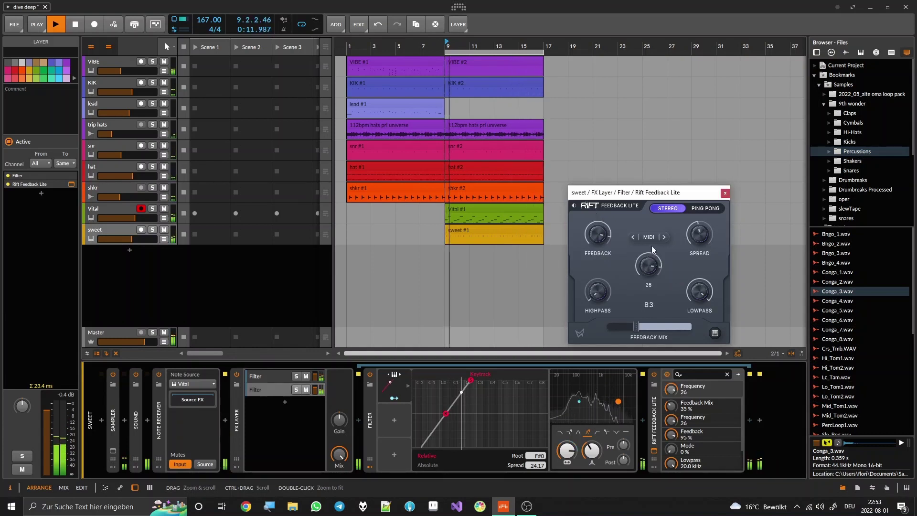
mouse_move(656, 326)
mouse_down()
mouse_move(670, 289)
mouse_move(658, 237)
mouse_move(662, 310)
mouse_up()
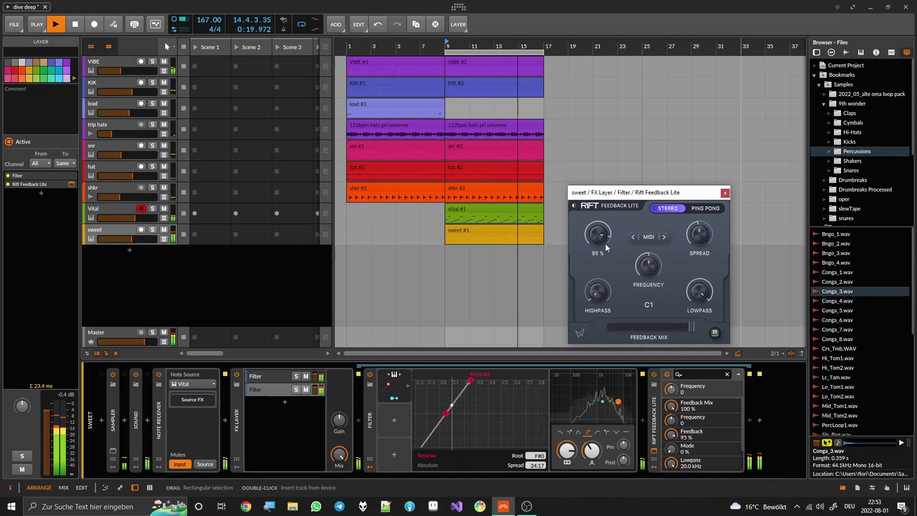
drag(605, 243, 603, 257)
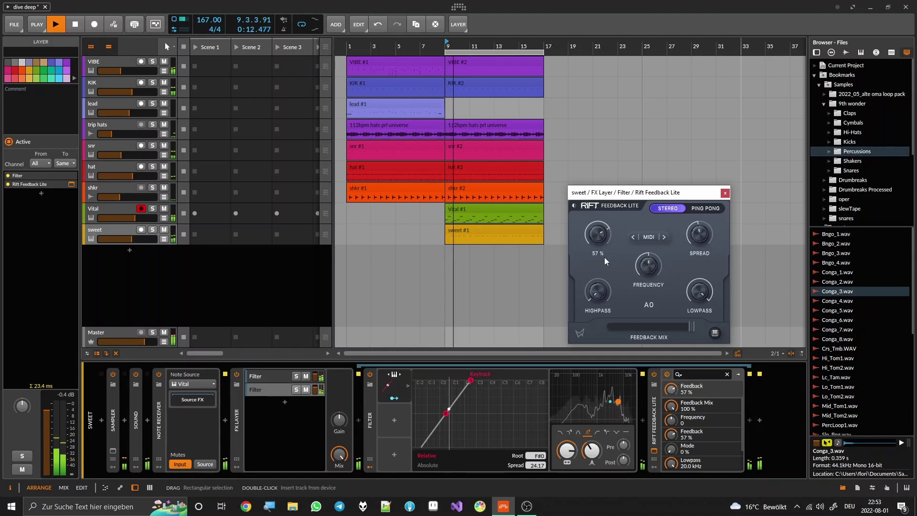
drag(701, 245, 708, 227)
click(725, 193)
- Collapse the second layer's Filter and Rift Feedback Lite and insert a Pitch Shifter after them
double_click(370, 397)
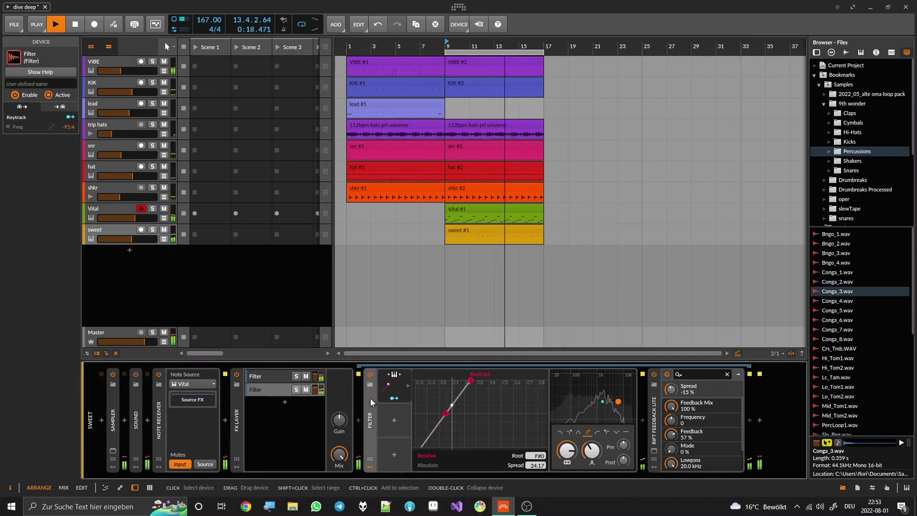
double_click(371, 406)
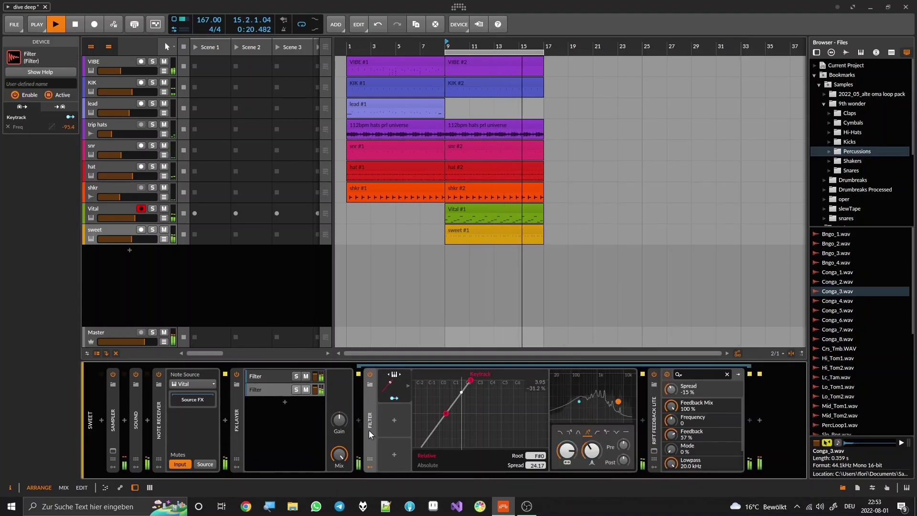
double_click(372, 463)
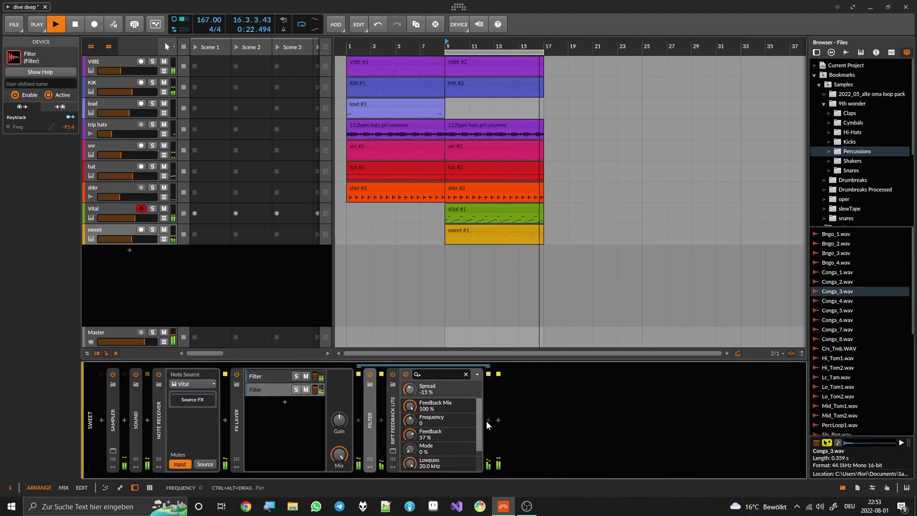
double_click(394, 420)
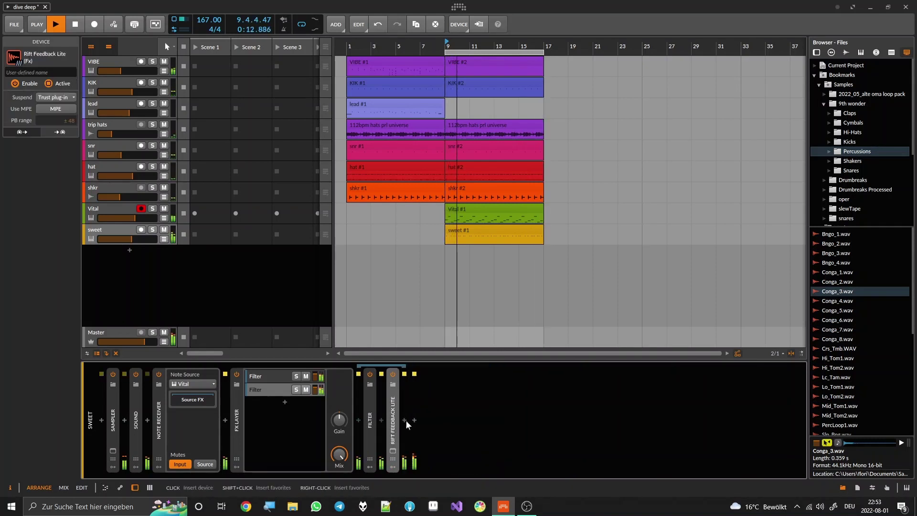
click(406, 419)
text(pitch)
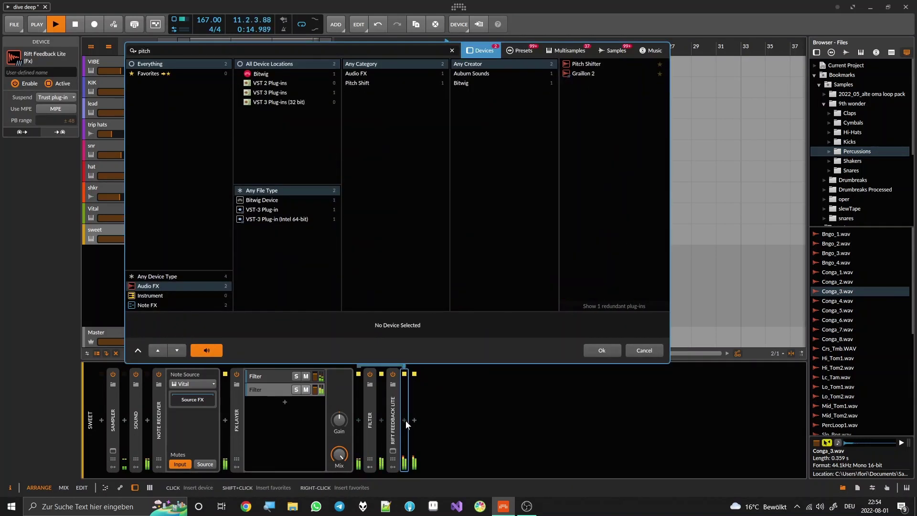
double_click(586, 63)
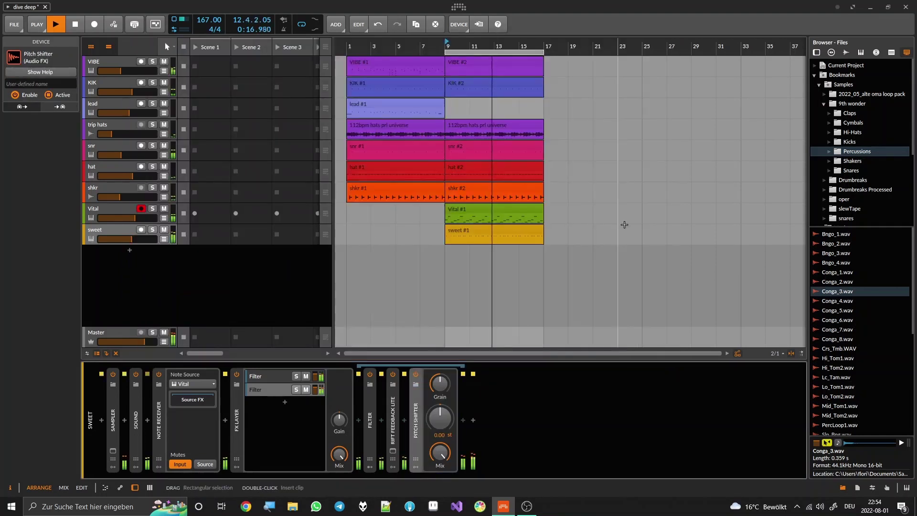
- Set the Pitch Shifter to 7.00 st, adjust its grain and lower its mix
mouse_move(440, 418)
mouse_down()
mouse_move(439, 388)
mouse_move(440, 407)
mouse_up()
double_click(437, 433)
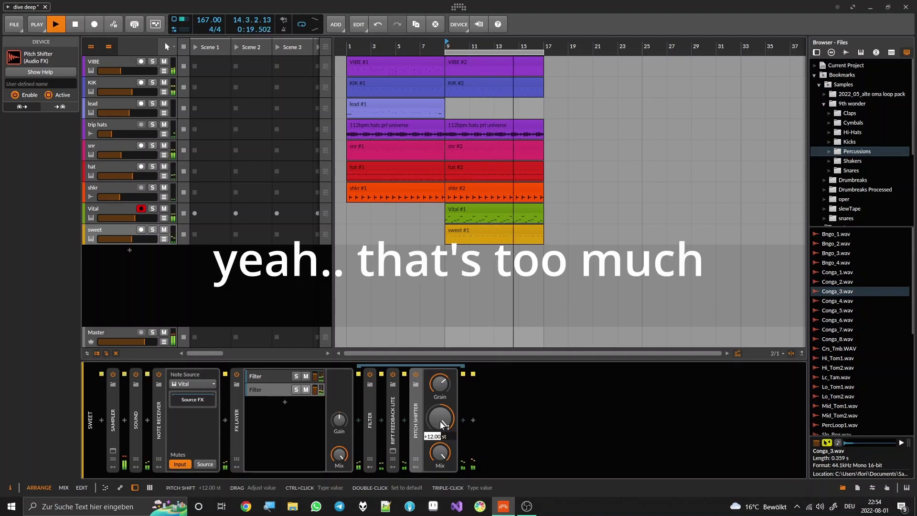
text(7)
key(Return)
drag(442, 388, 442, 392)
drag(442, 453, 443, 462)
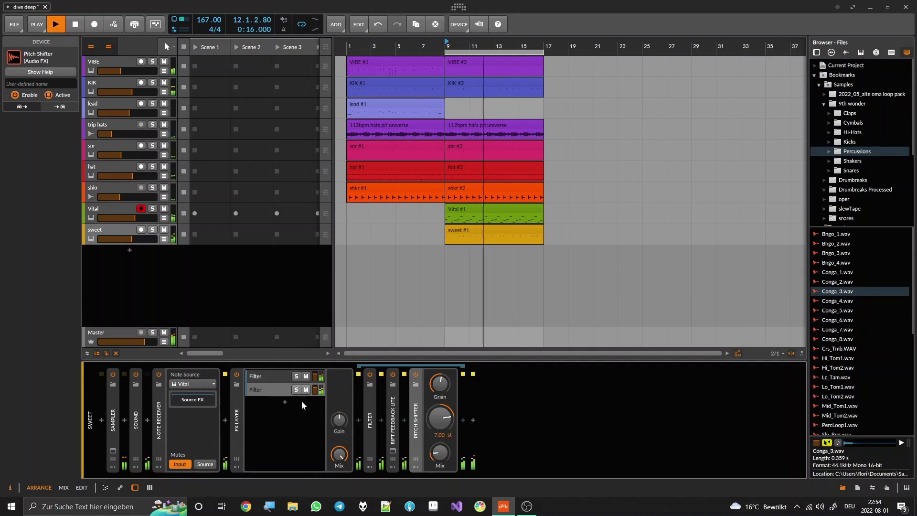
- Collapse the Pitch Shifter, as well as the Filter and Rift Feedback Lite in the FX Layer's first layer
double_click(411, 420)
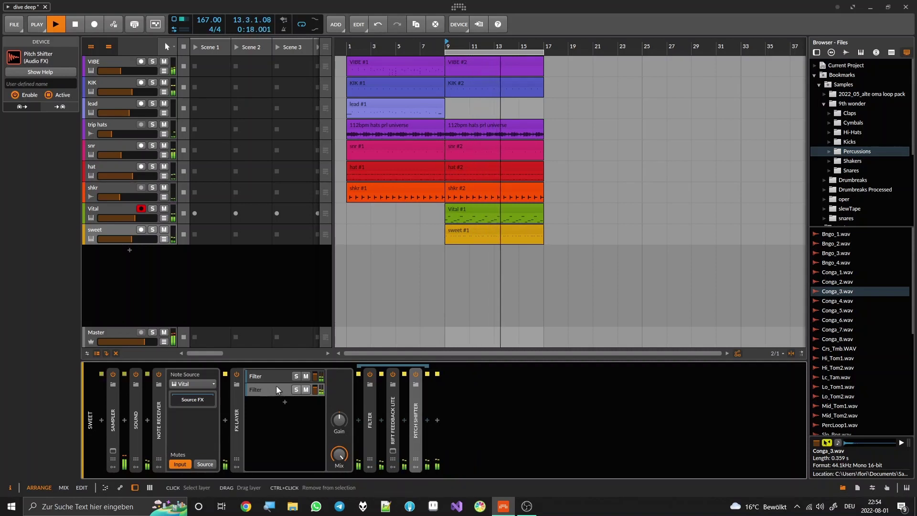
click(265, 376)
click(375, 421)
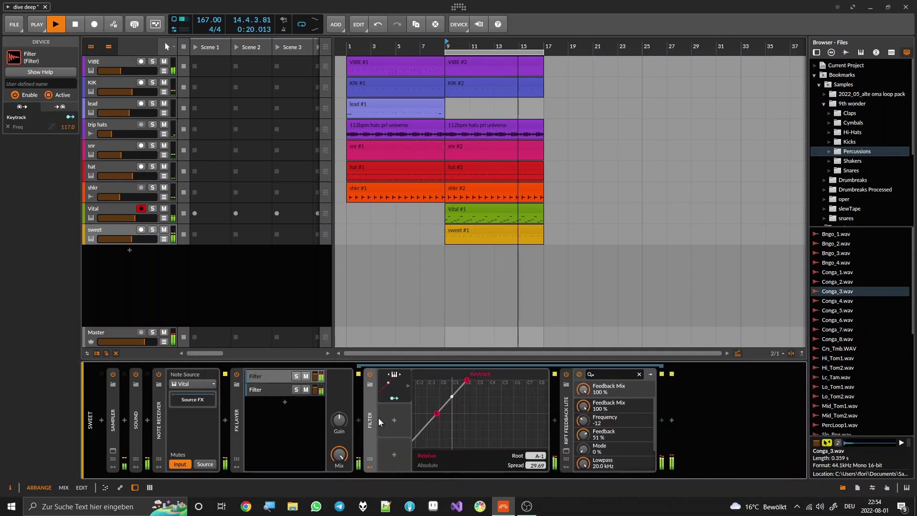
double_click(369, 429)
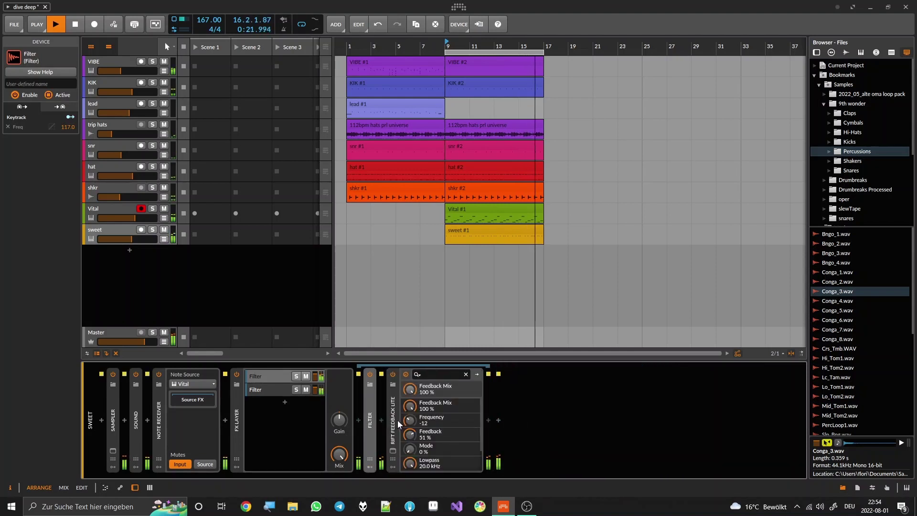
double_click(394, 422)
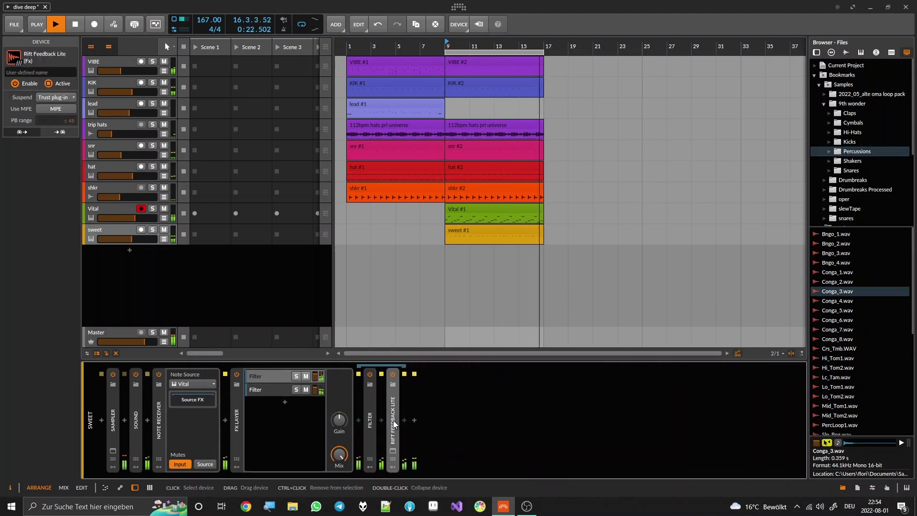
- Insert a Chain device between the Note Receiver and the FX Layer on the sweet track
click(222, 422)
text(chain)
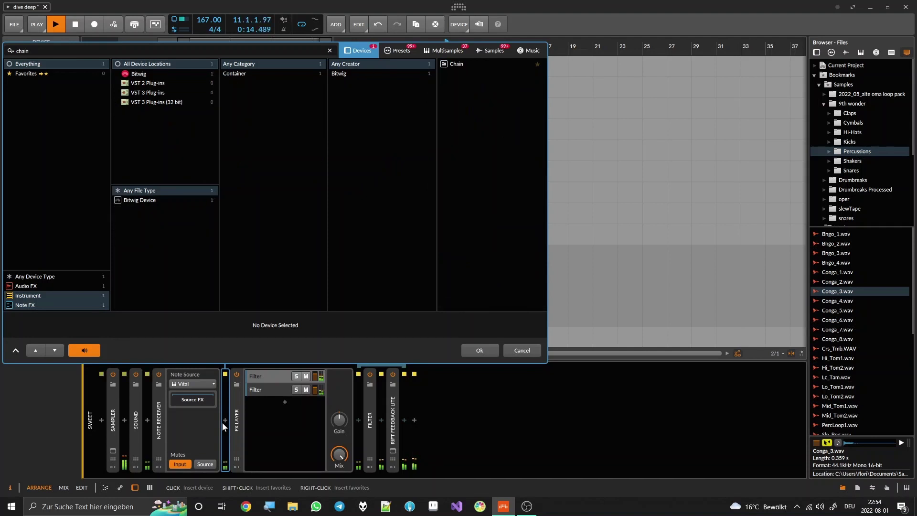
click(457, 54)
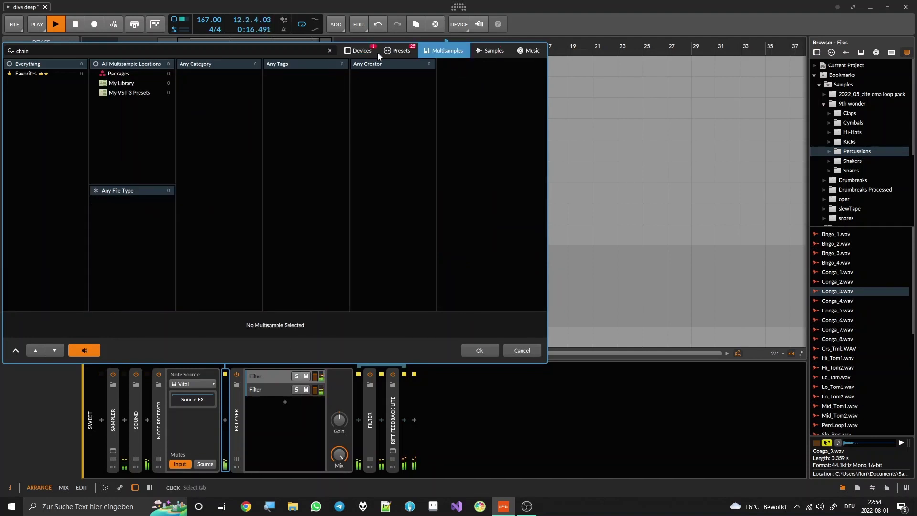
click(377, 52)
double_click(452, 64)
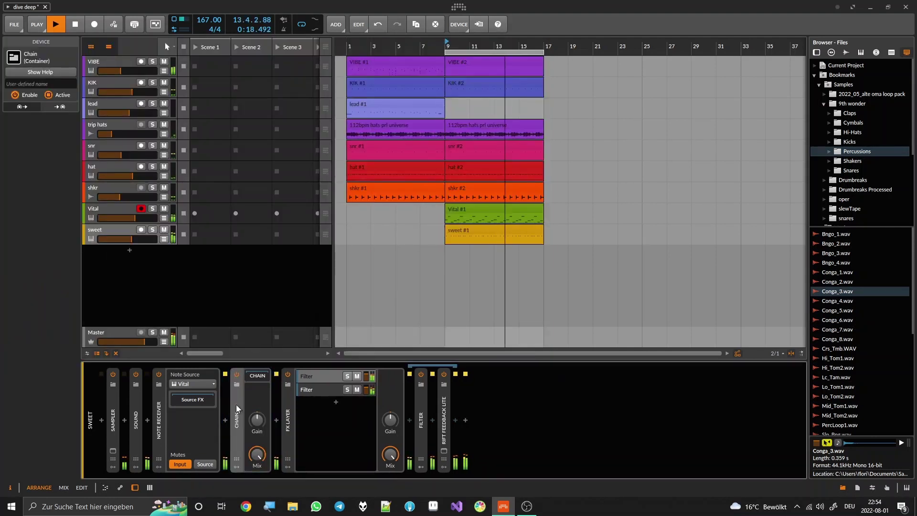
- Move the Note Receiver and the FX Layer into the Chain and collapse both devices
drag(172, 373, 205, 410)
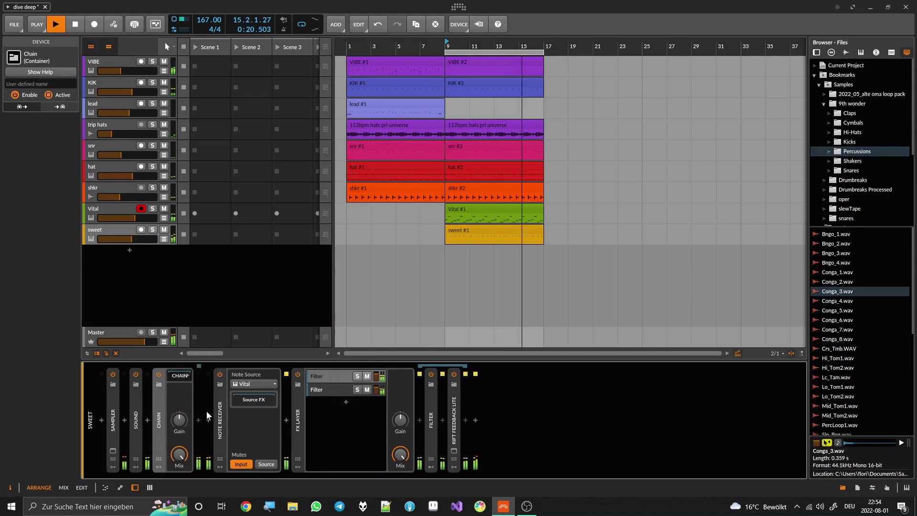
click(290, 414)
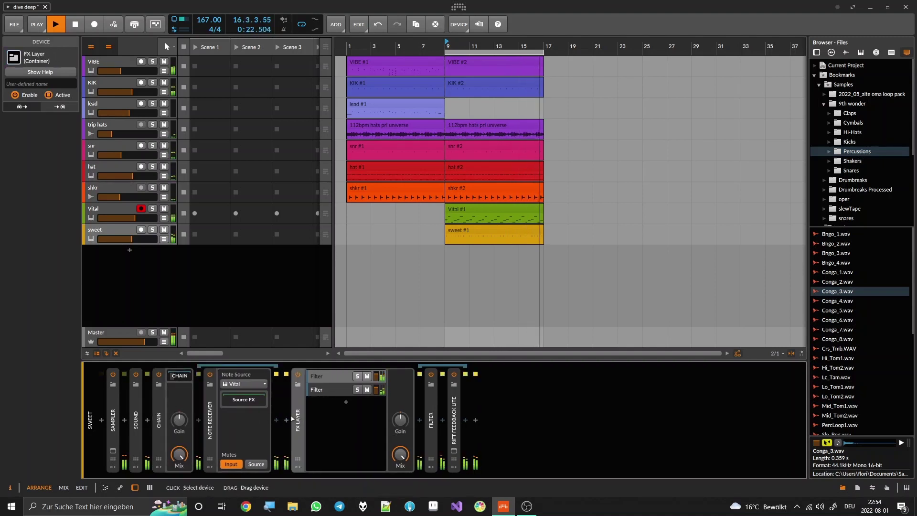
double_click(204, 418)
double_click(238, 418)
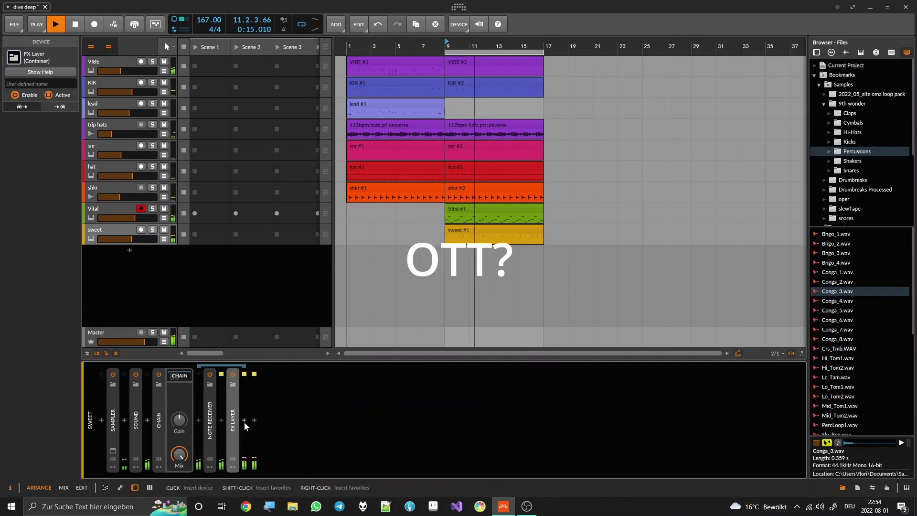
- Try an OTT with its time at 703 % after the FX Layer inside the Chain and delete it
click(245, 419)
text(o)
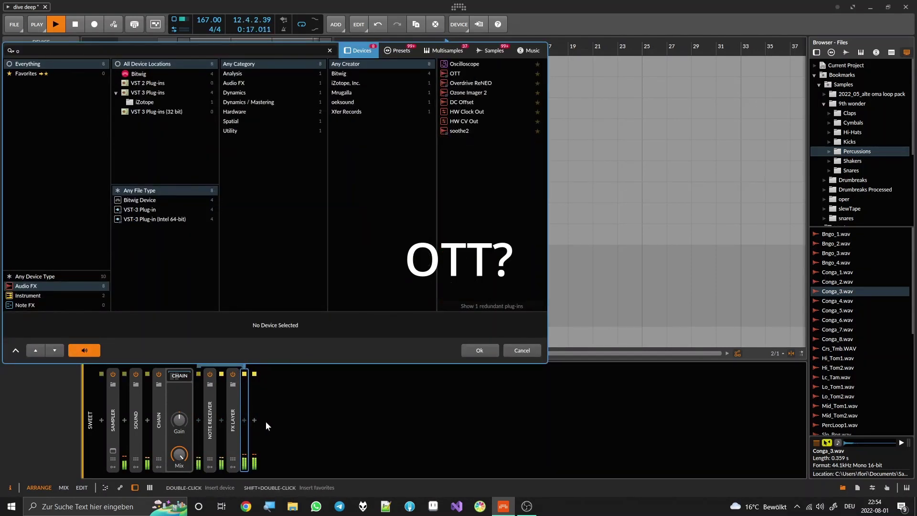
double_click(460, 73)
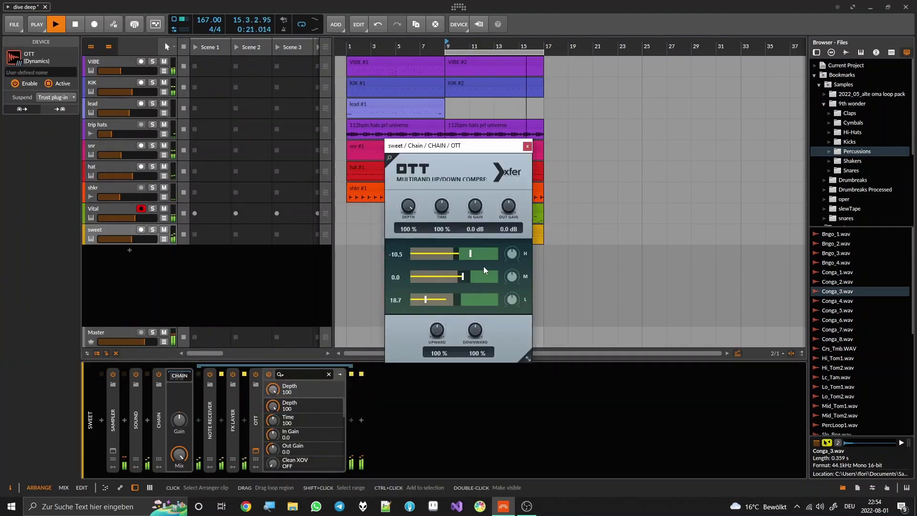
drag(438, 211, 434, 175)
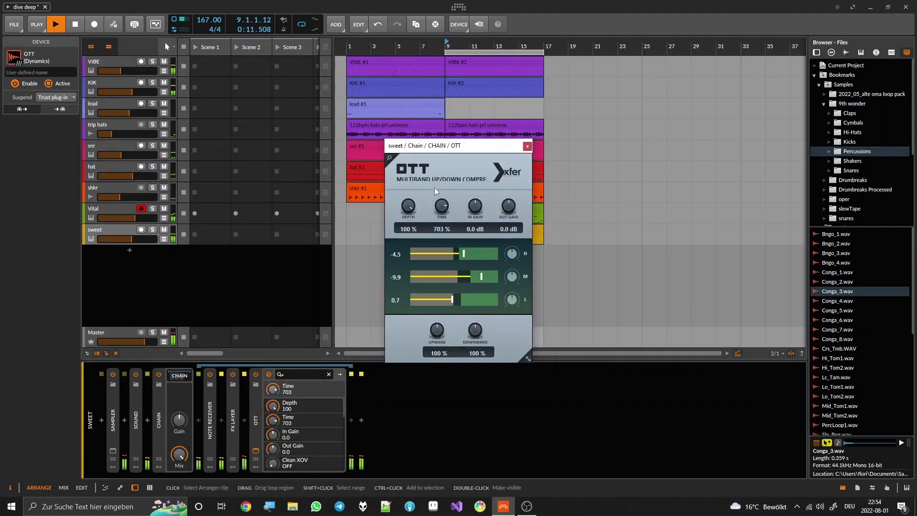
click(254, 417)
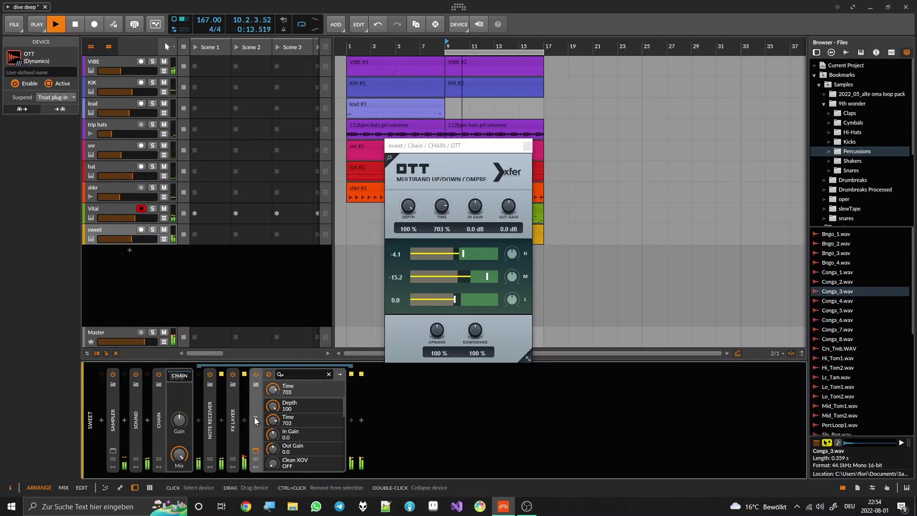
key(Delete)
- Insert a Compressor after the FX Layer inside the Chain
click(244, 421)
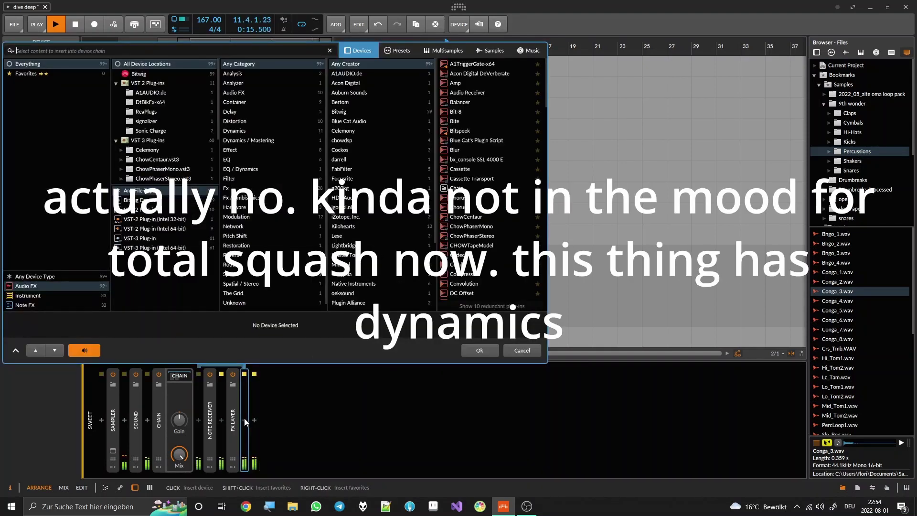
text(comp)
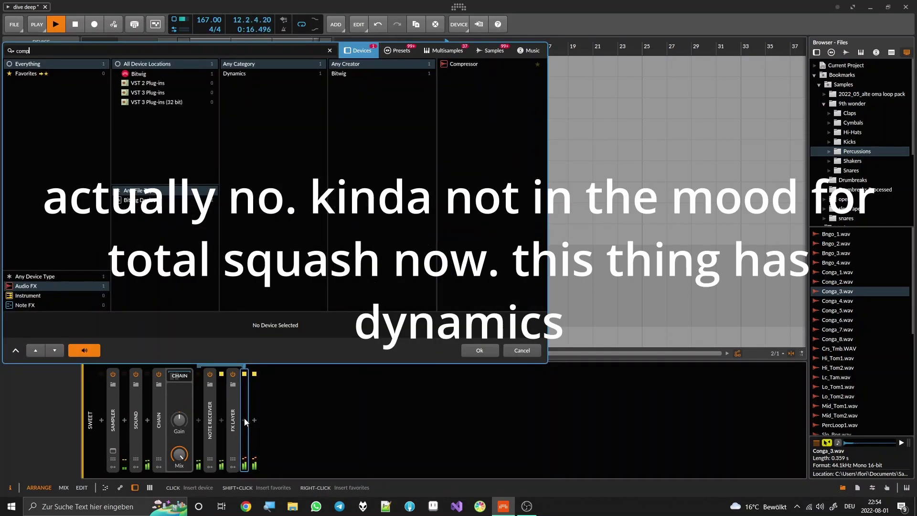
double_click(466, 63)
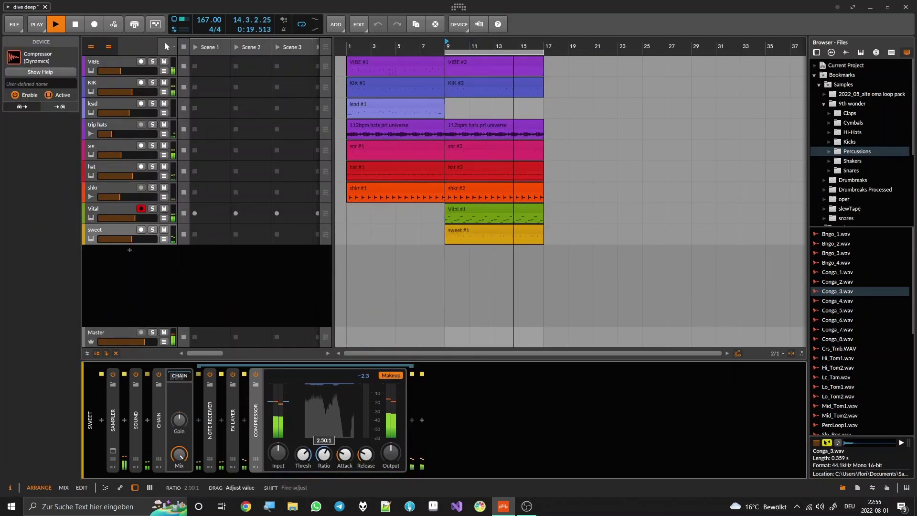
- Raise the Compressor's ratio, lower its threshold to about -28.7 dB, and adjust its release and attack
drag(324, 454, 324, 420)
drag(303, 454, 303, 476)
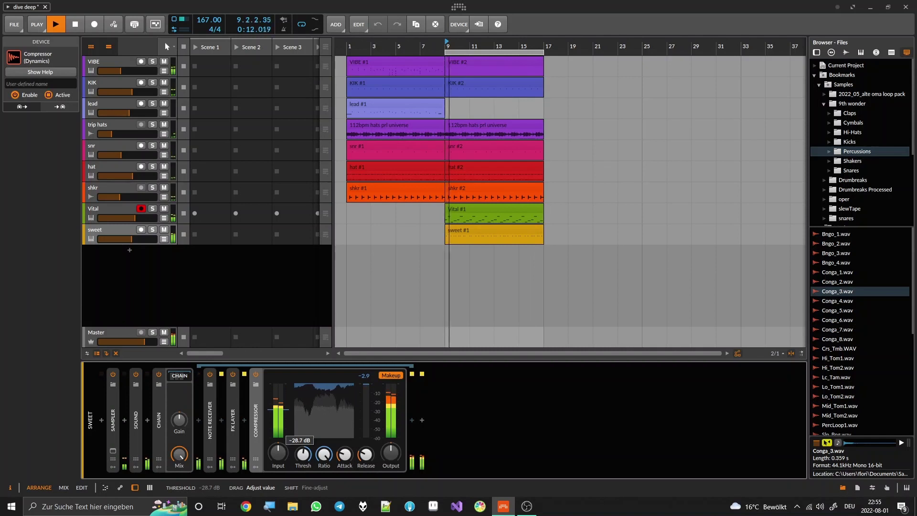
drag(365, 454, 366, 421)
drag(345, 454, 345, 456)
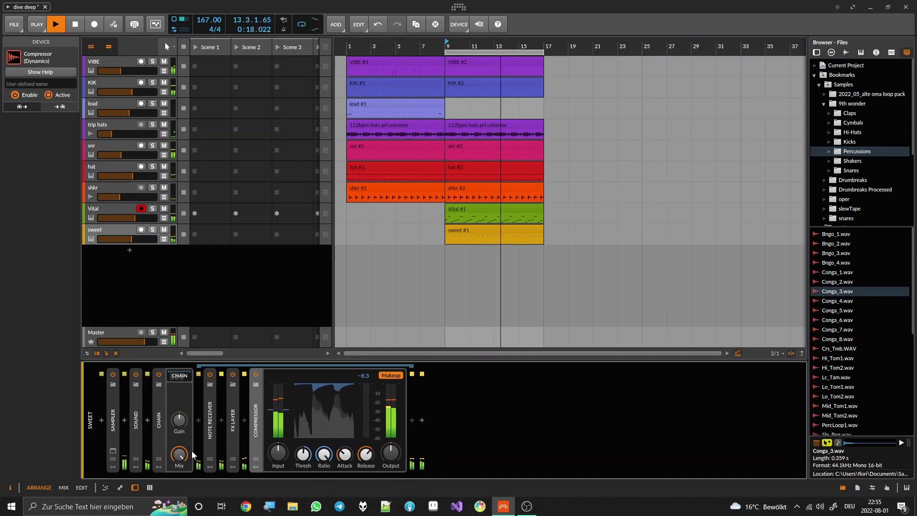
- Compare different mix amounts for the Chain on the sweet track and settle on about 64.5 %
drag(179, 455, 180, 506)
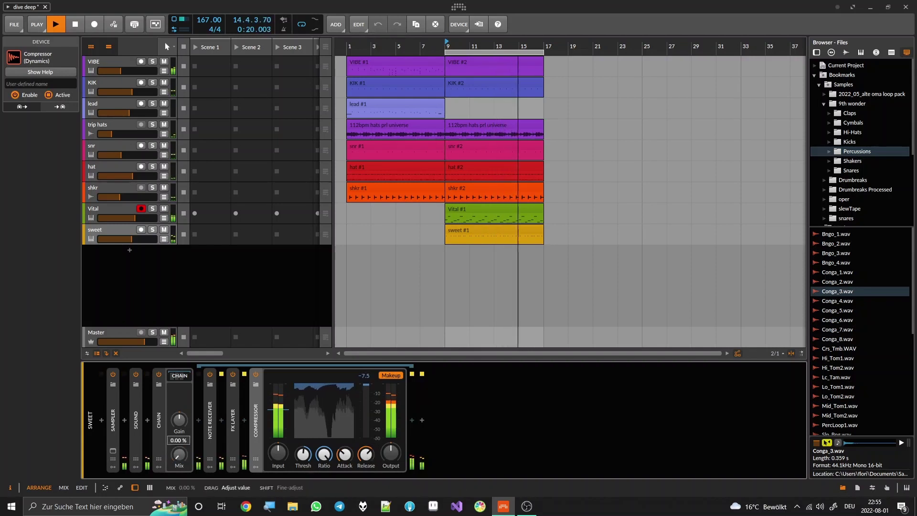
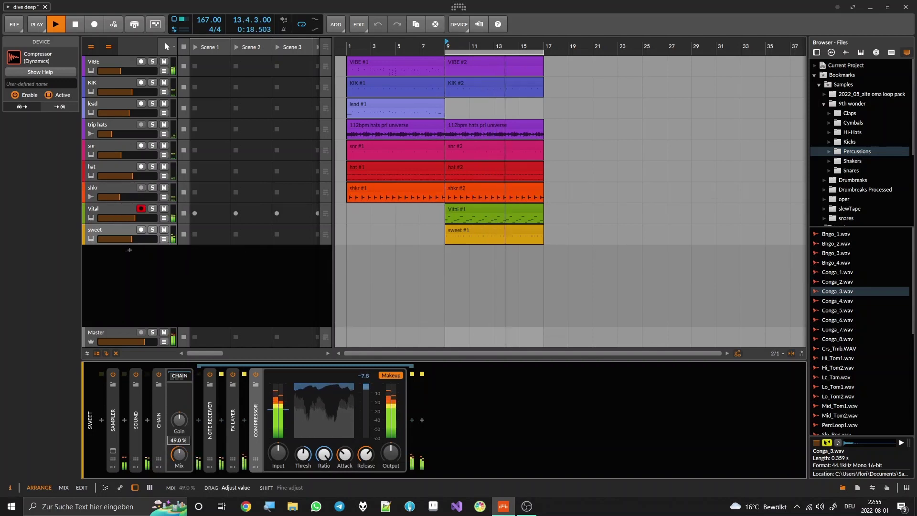
drag(179, 453, 179, 463)
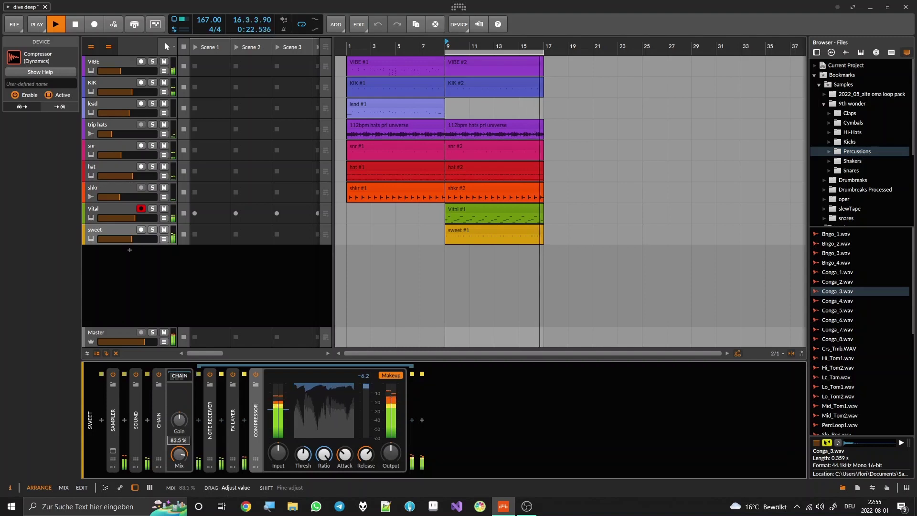
drag(179, 453, 179, 456)
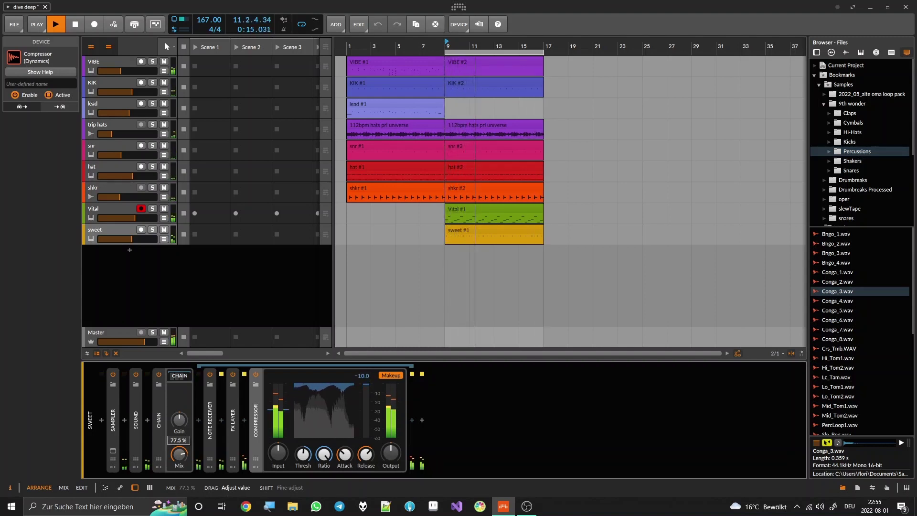
mouse_move(179, 456)
mouse_down()
mouse_move(179, 467)
mouse_move(179, 455)
mouse_up()
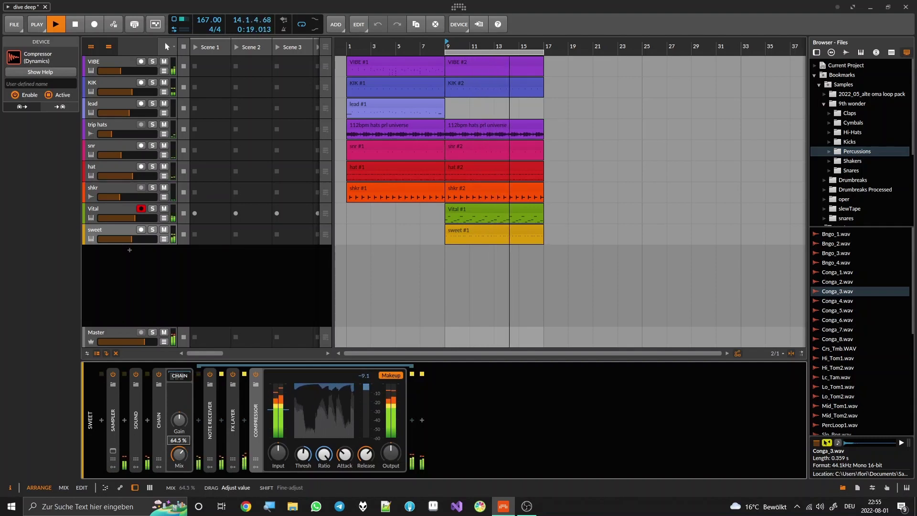
- Rename the sweet track's Chain device as HARMONIZE
click(160, 416)
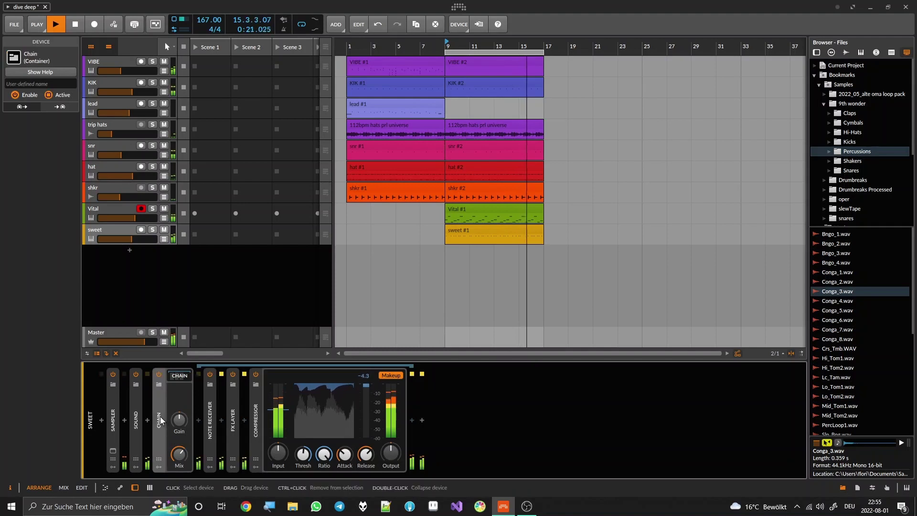
click(44, 82)
text(HARMO)
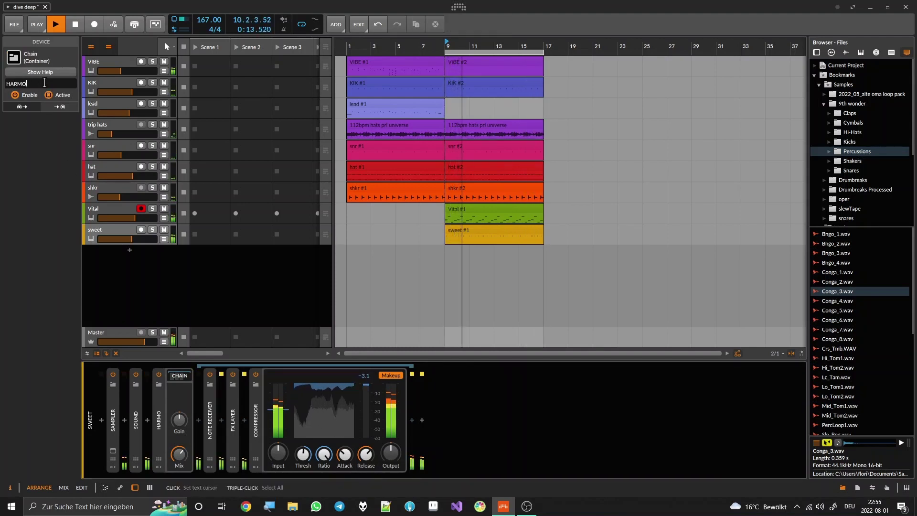
text(NIZE)
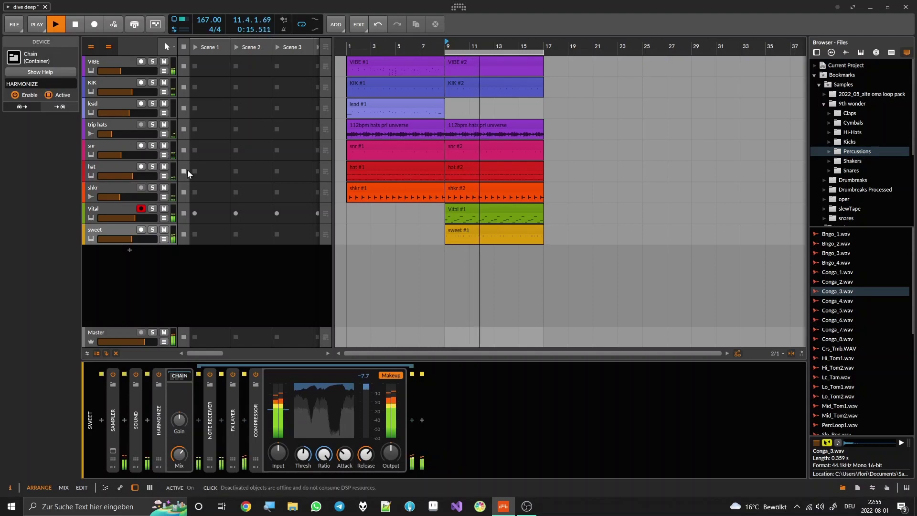
- Save the project and audition the transition with a 16-bar loop from bar 1 before returning the loop start to bar 9
click(111, 208)
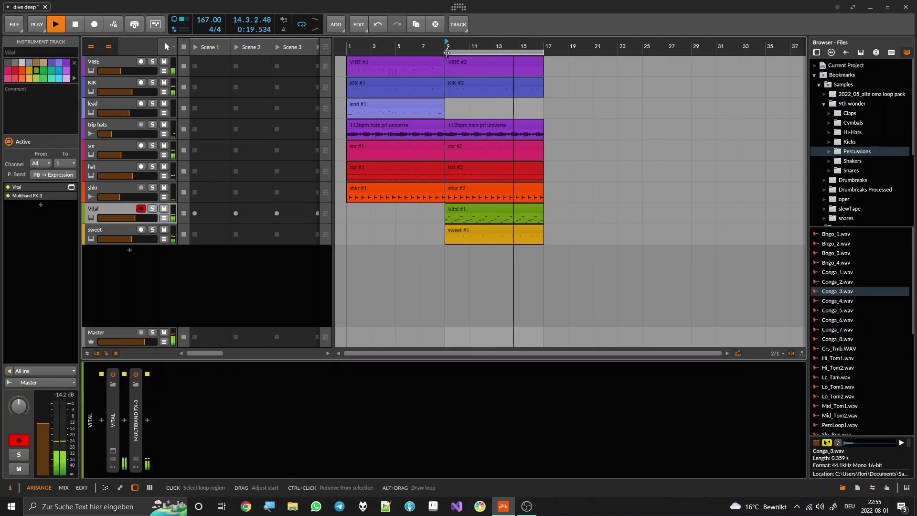
click(447, 115)
key(ctrl+s)
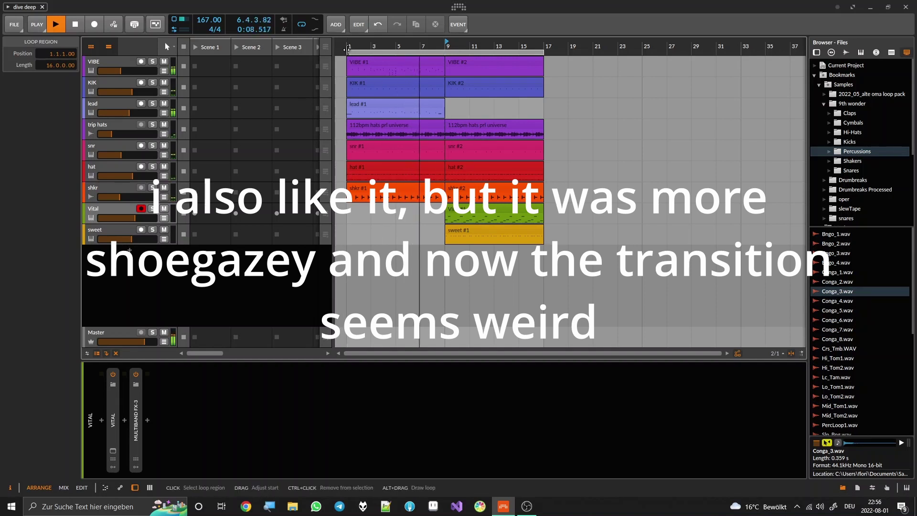
drag(346, 52, 448, 76)
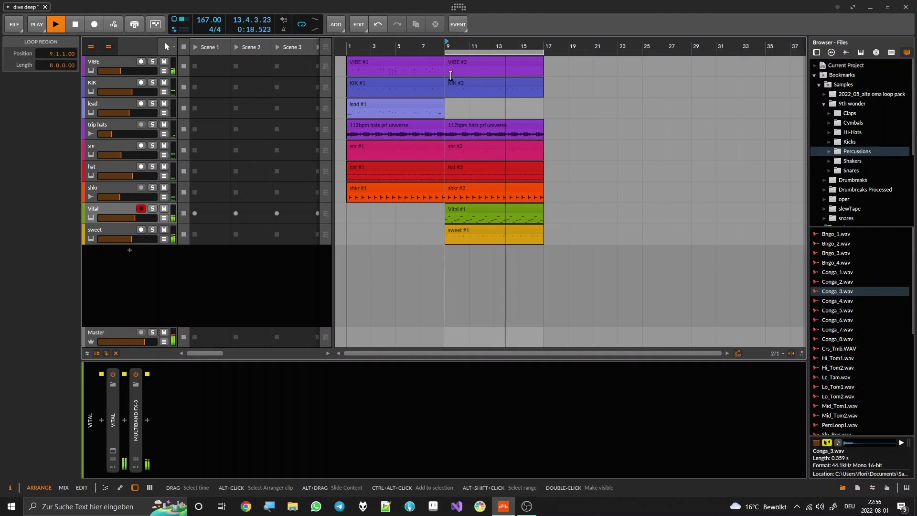
- In the Vital track's Bit-8, reduce the drive to about +13.3 dB and set the quantize level to -65.0 dB with diffusion brightness about 12 %
click(104, 209)
click(119, 377)
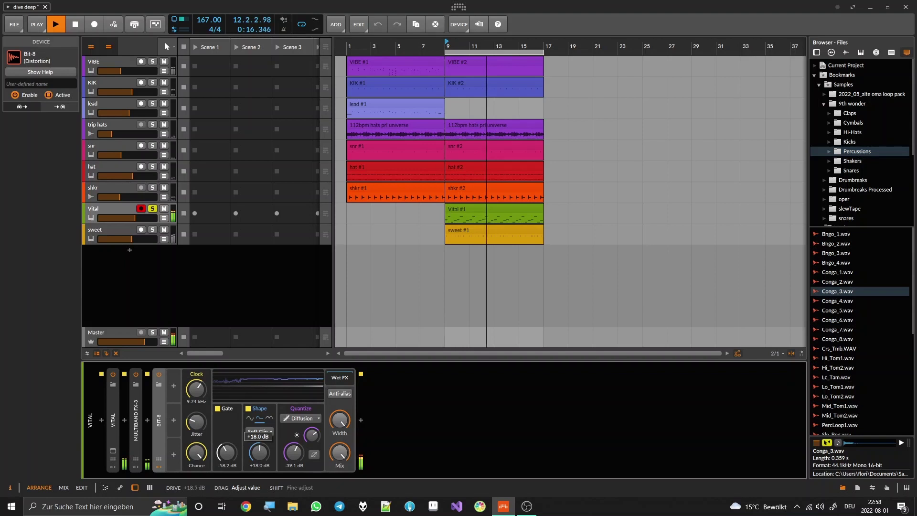
drag(259, 451, 312, 457)
click(314, 454)
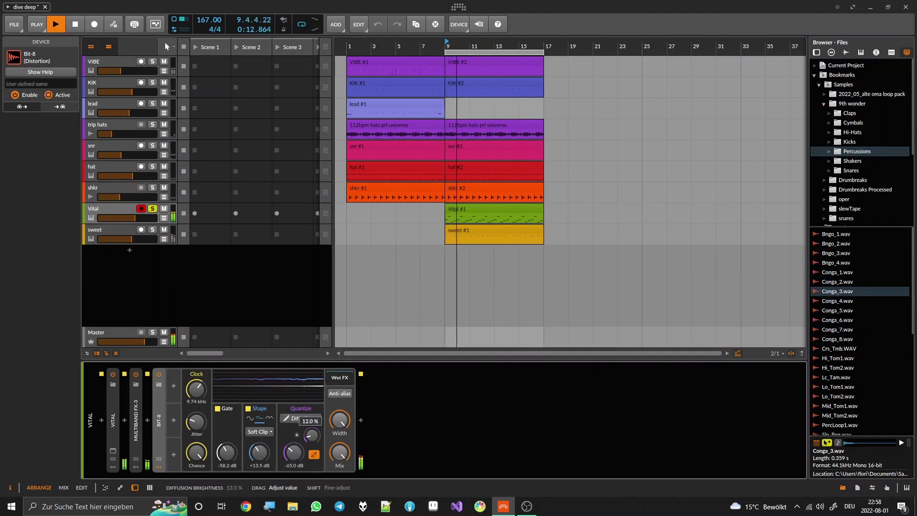
- Switch Bit-8's quantize mode to Dither and set its drive to +14.0 dB and gate threshold to about -56.2 dB
click(298, 418)
click(299, 454)
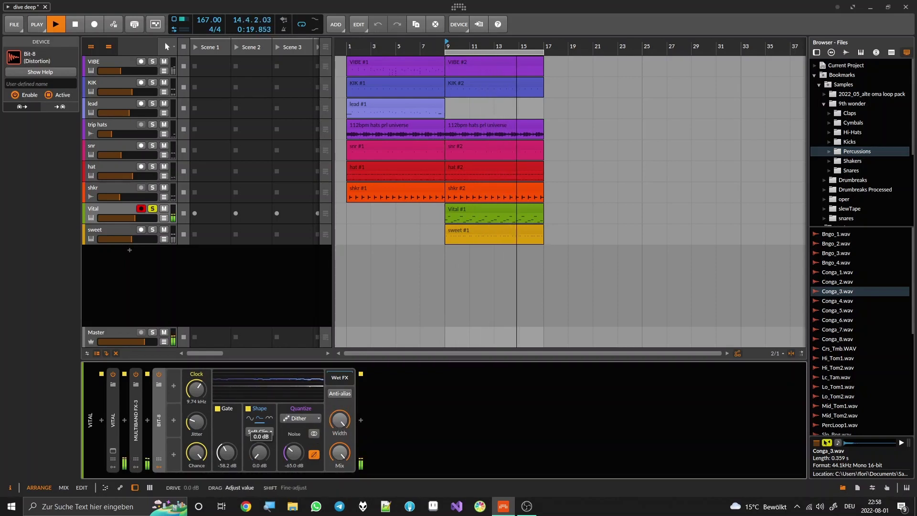
drag(260, 459, 226, 451)
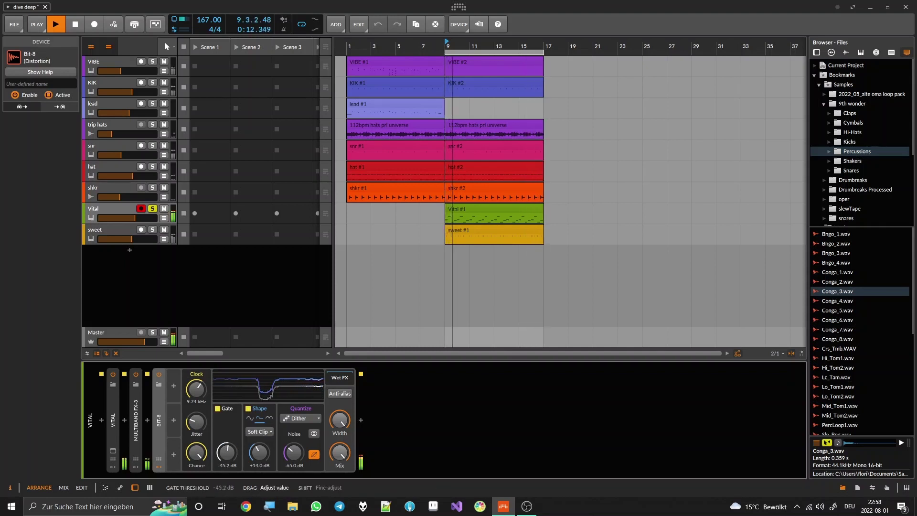
drag(227, 453, 227, 459)
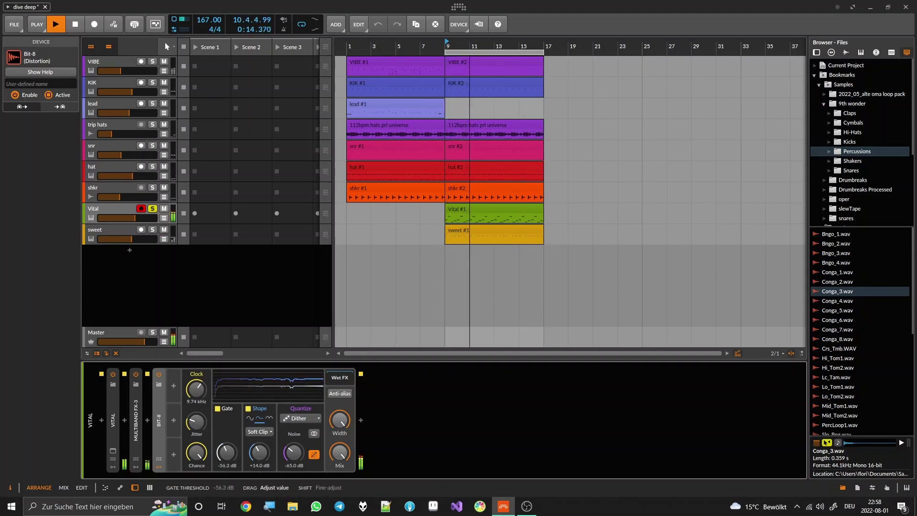
- Raise Bit-8's clock jitter, set the clock frequency to 10.0 kHz, and try the chance at 0 % before restoring it
drag(197, 423, 196, 394)
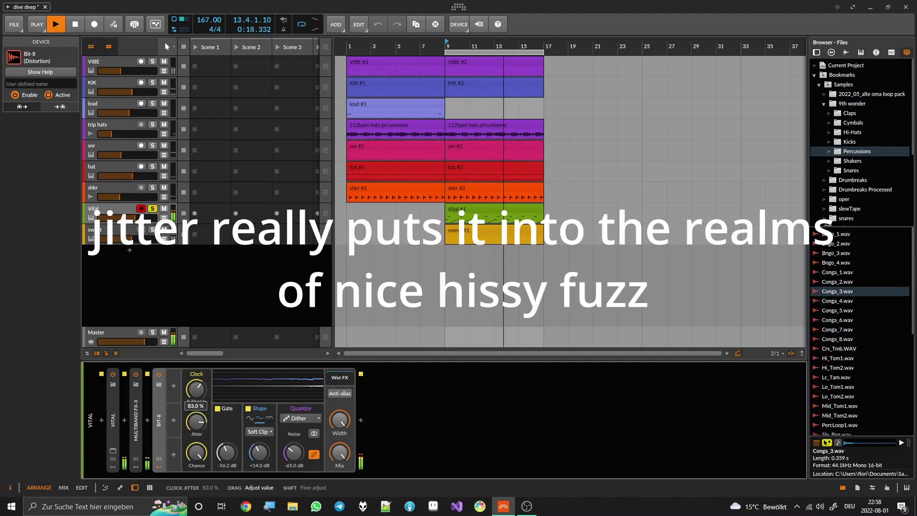
drag(196, 422, 197, 409)
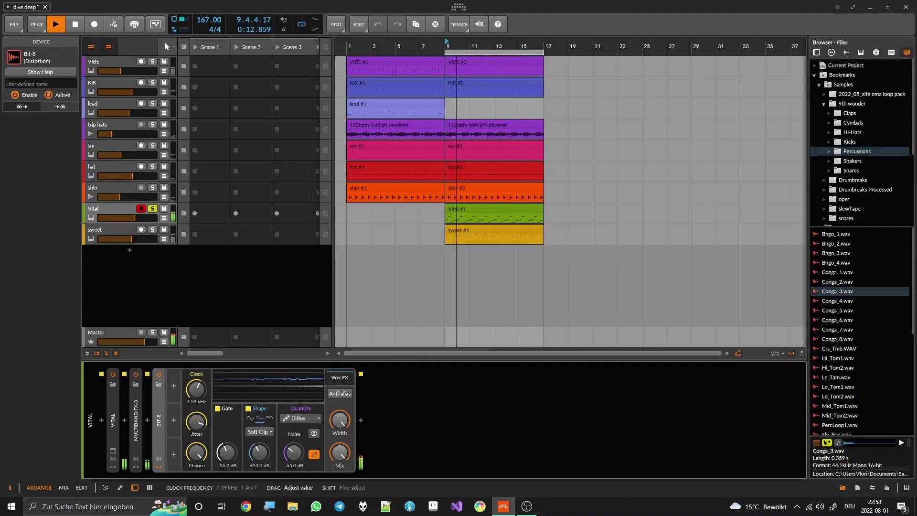
drag(196, 389, 197, 385)
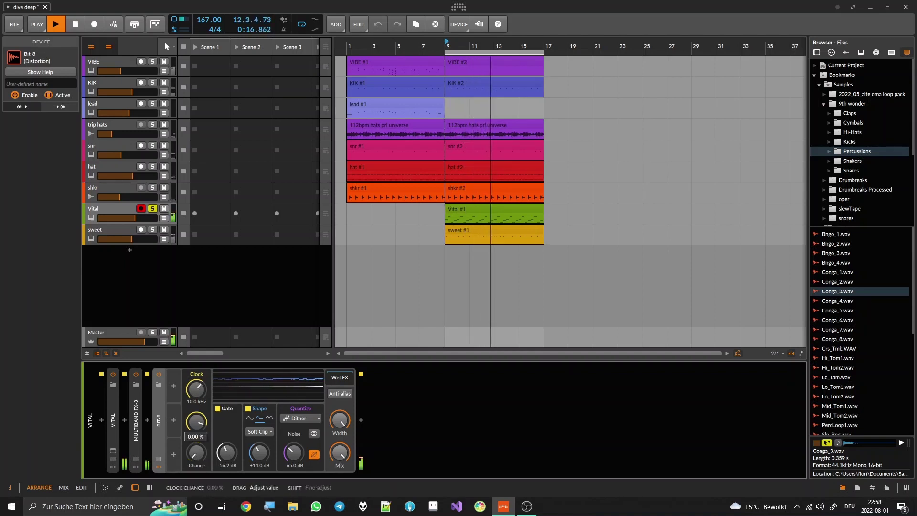
drag(196, 452, 196, 443)
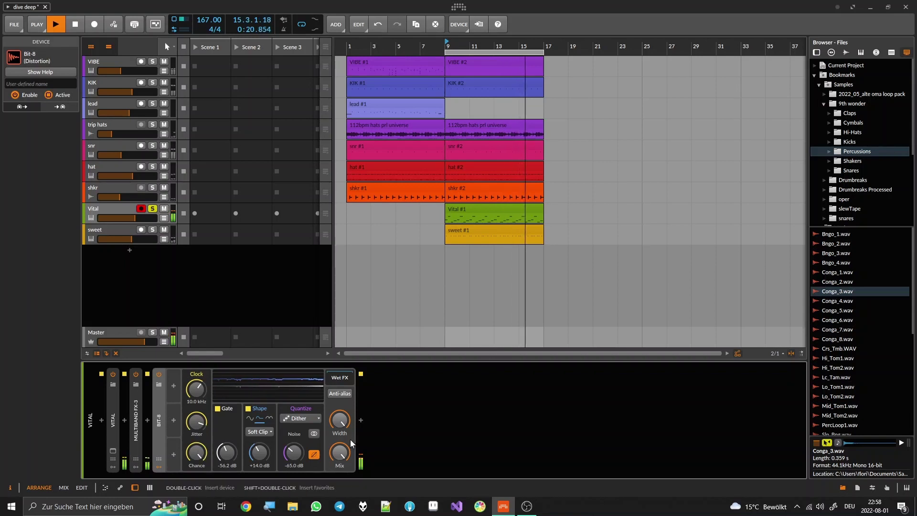
- Adjust Bit-8's mix, trying about 70.5 %, while comparing the Vital track soloed and against the other instruments
drag(351, 439, 351, 443)
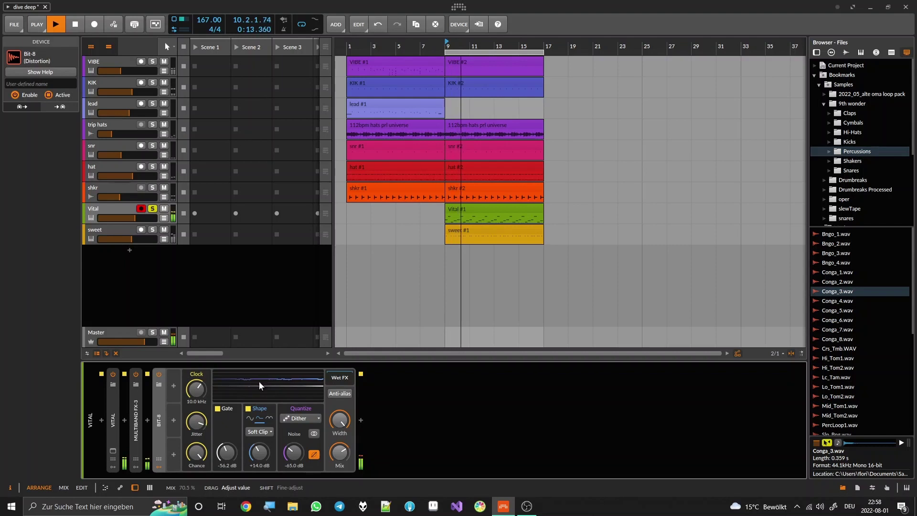
click(151, 209)
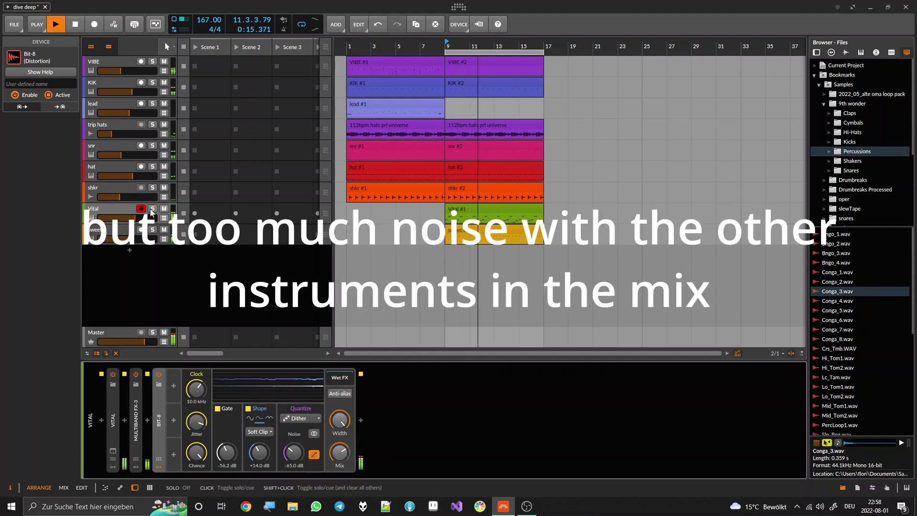
drag(339, 451, 339, 420)
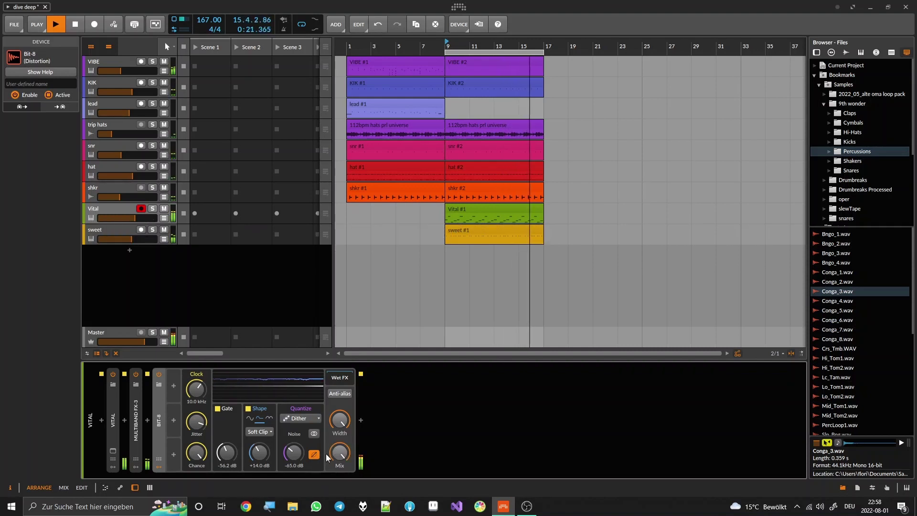
click(151, 208)
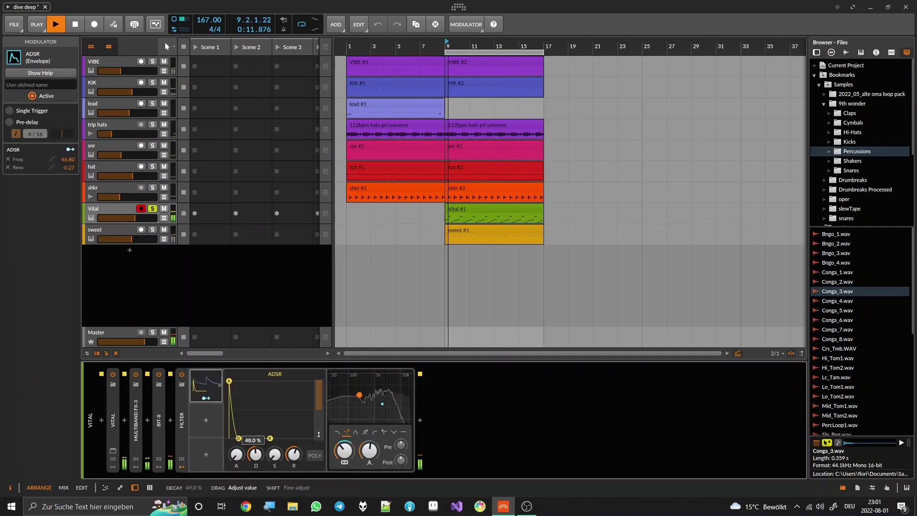
- Unsolo the Vital track, adjust the Filter's ADSR frequency modulation to 67.28, and shorten the envelope decay to about 39.8 %
click(153, 208)
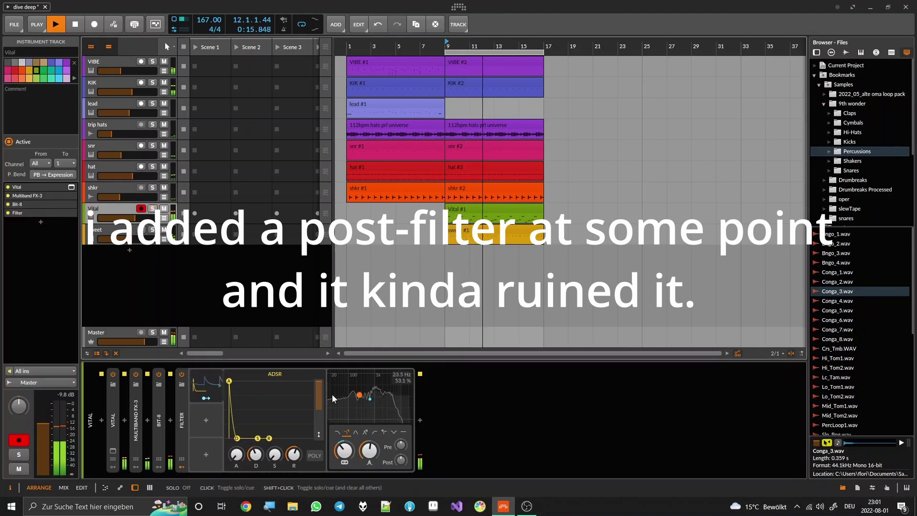
drag(344, 450, 370, 452)
click(206, 398)
click(206, 398)
drag(237, 454, 256, 460)
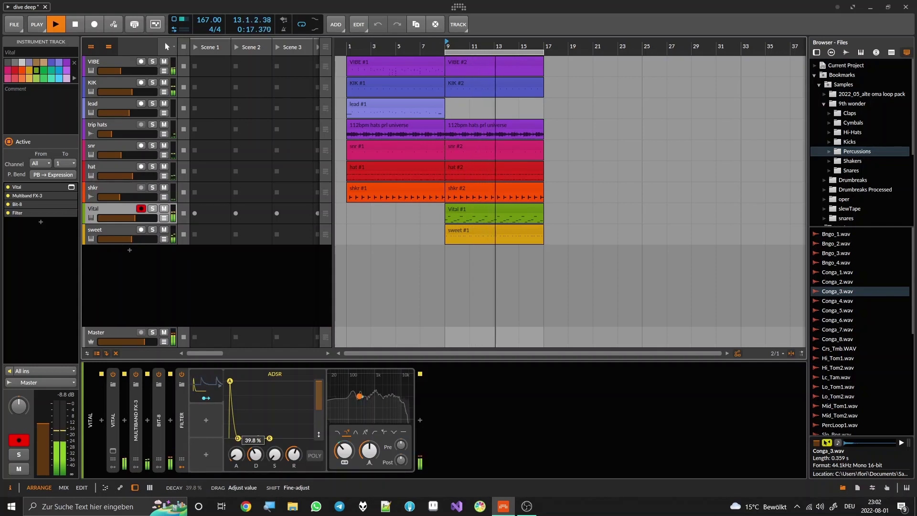
- Collapse the Vital track's Filter, save the project, and collapse the HARMONIZE chain on the sweet track
click(179, 465)
key(ctrl+s)
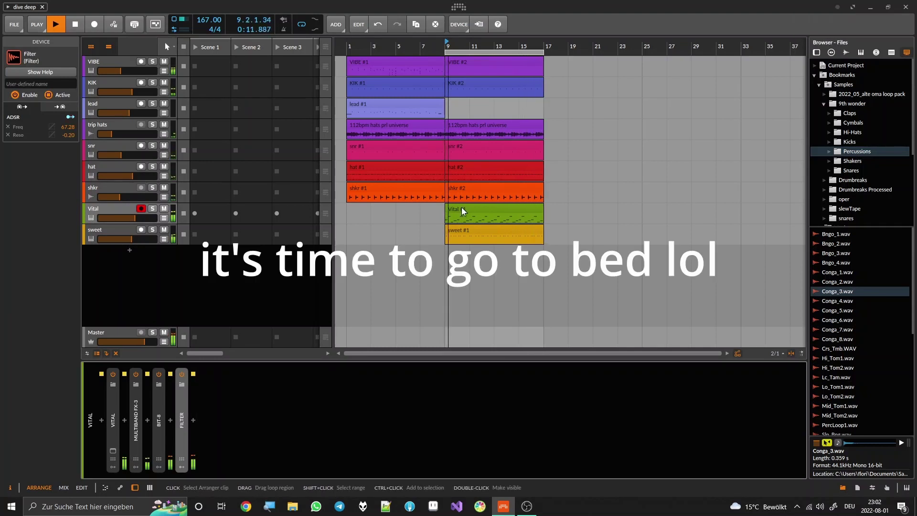
click(120, 230)
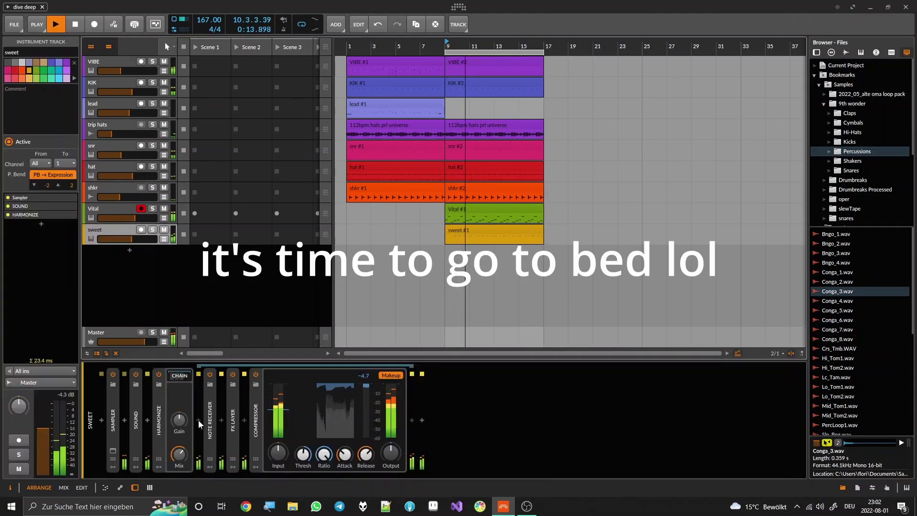
click(161, 420)
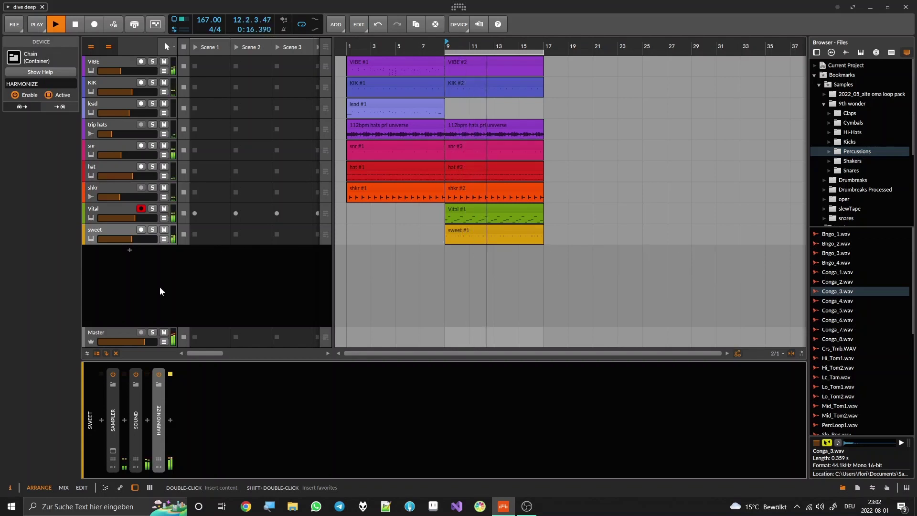
- Stop playback and switch to OBS
key(space)
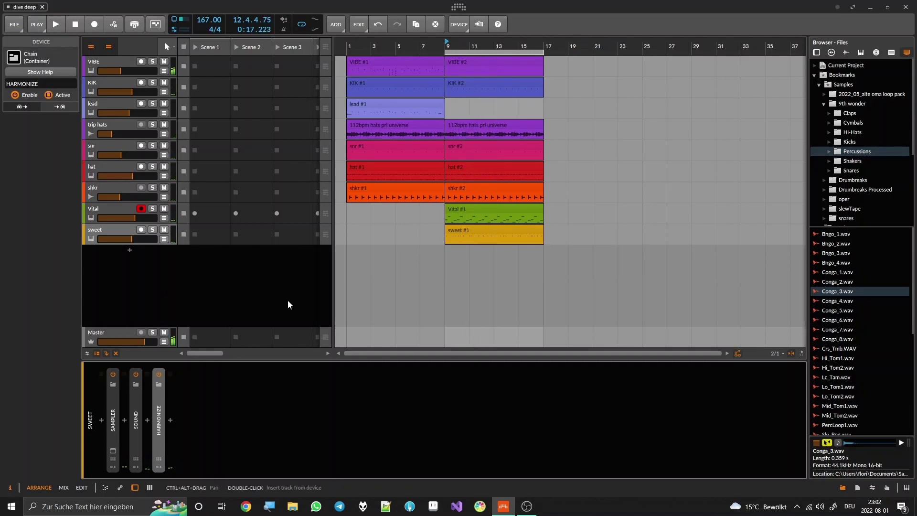
click(532, 507)
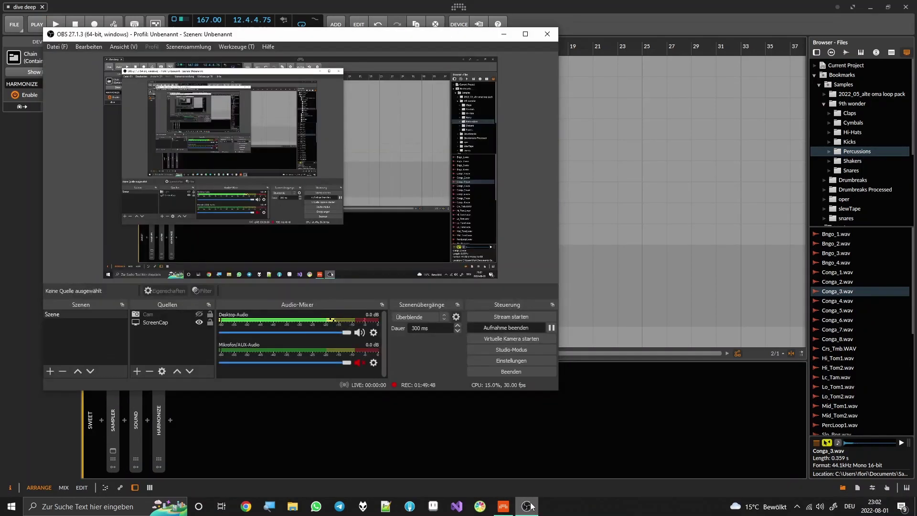